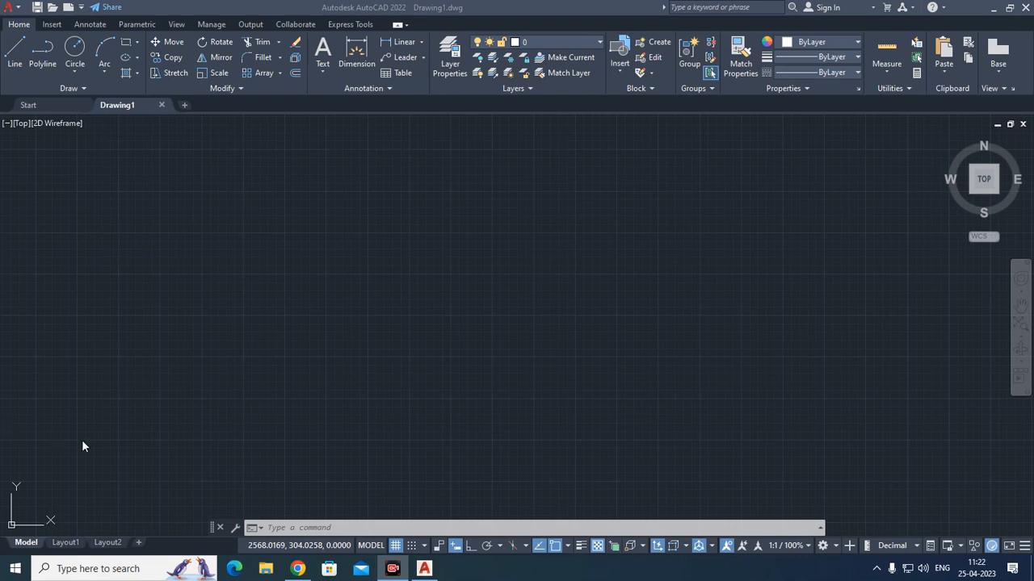
click(536, 287)
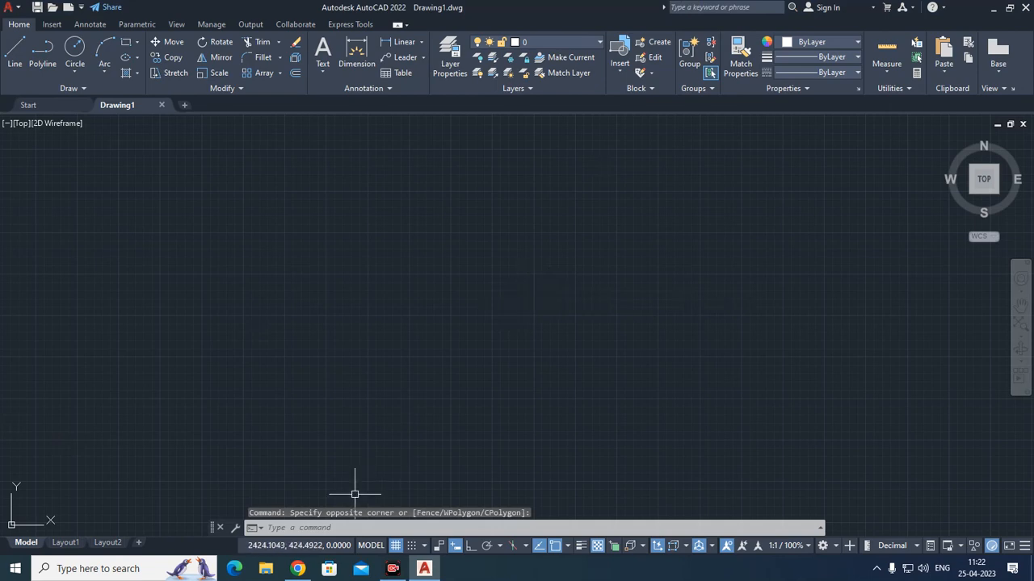
key(Escape)
key(ctrl+p)
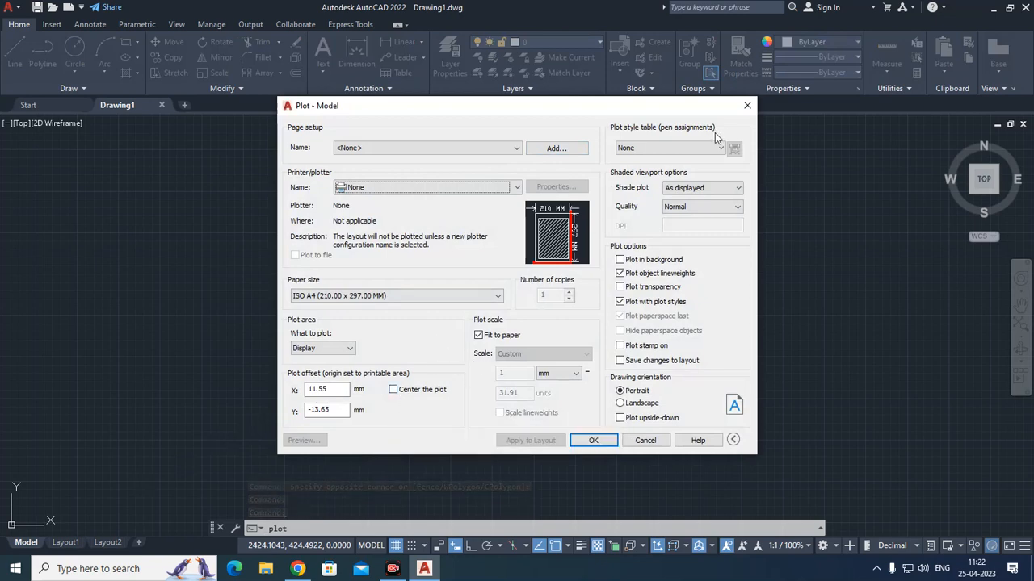
click(746, 106)
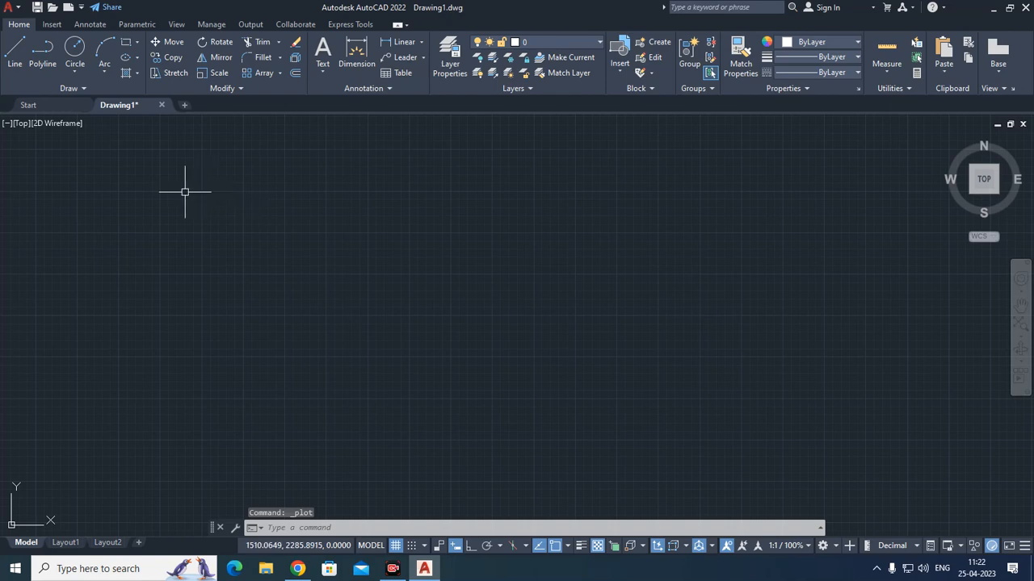
Step: Open the recent drawing CAD-Bedroom-Bed-Gallery (1)
click(64, 106)
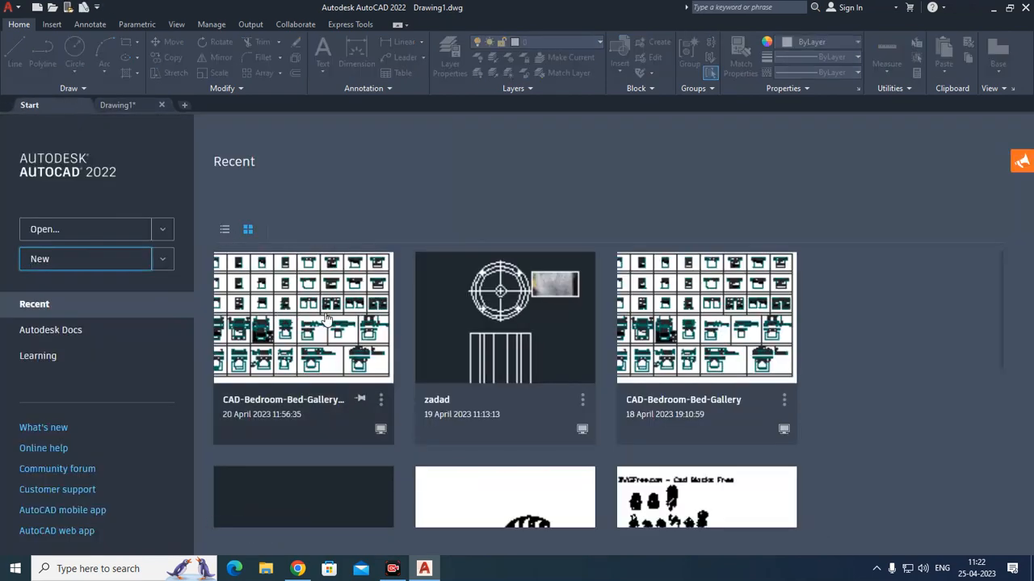
click(434, 317)
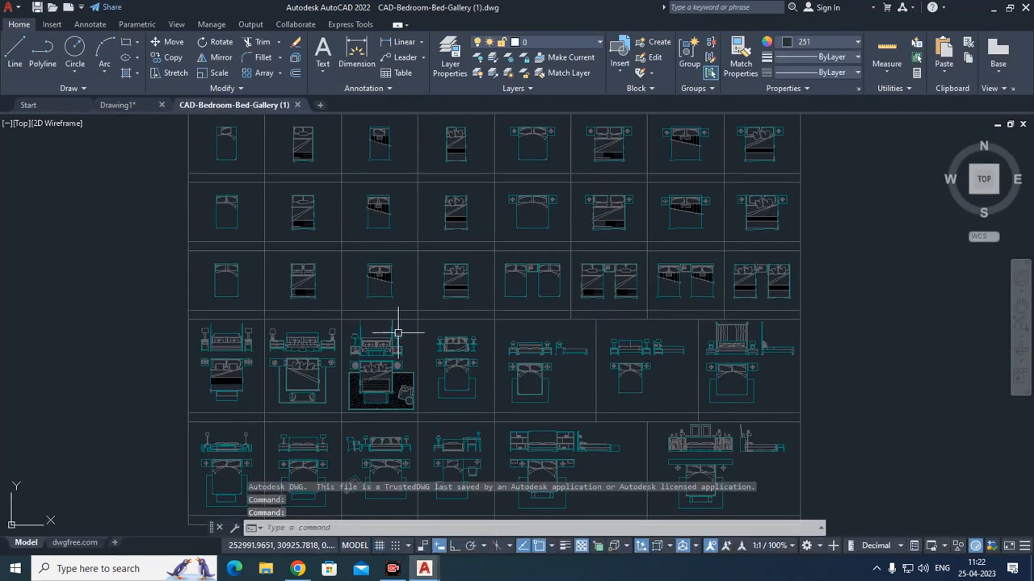
scroll(381, 341, up, 3)
scroll(438, 331, down, 3)
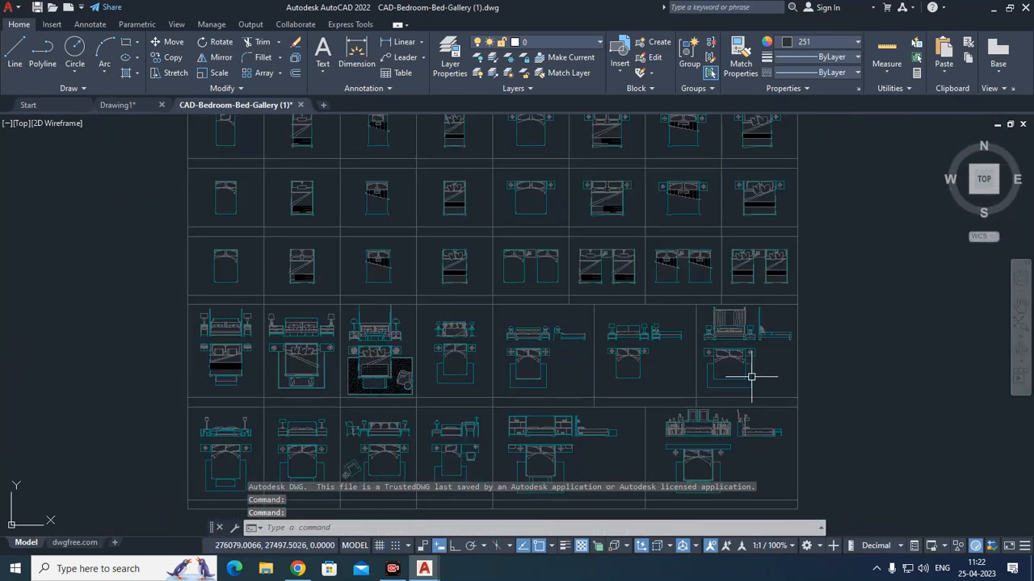
Step: Copy the front, side and plan views of the canopy bed at the end of the gallery's fourth row
scroll(748, 357, up, 3)
scroll(640, 247, up, 3)
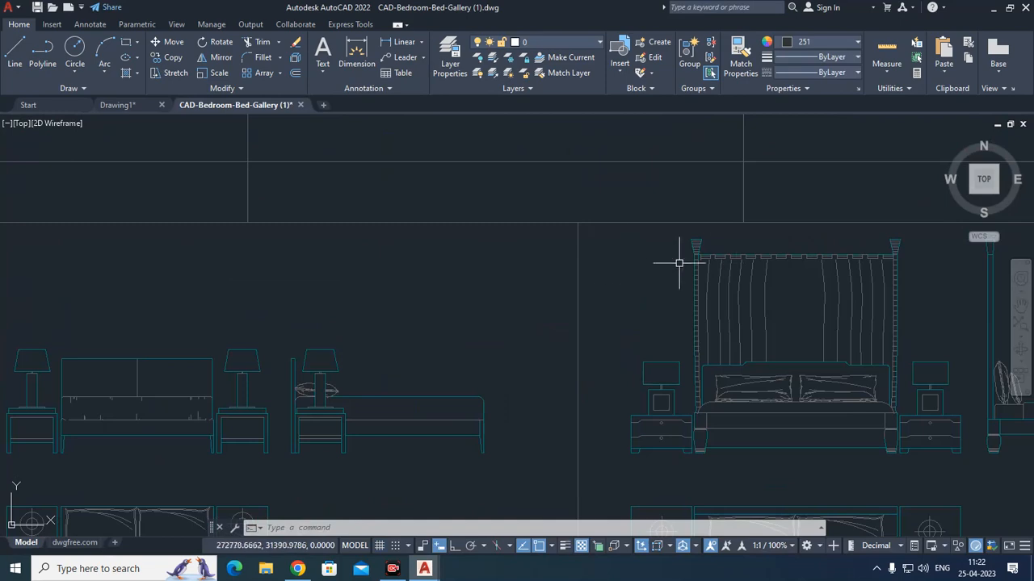
click(629, 253)
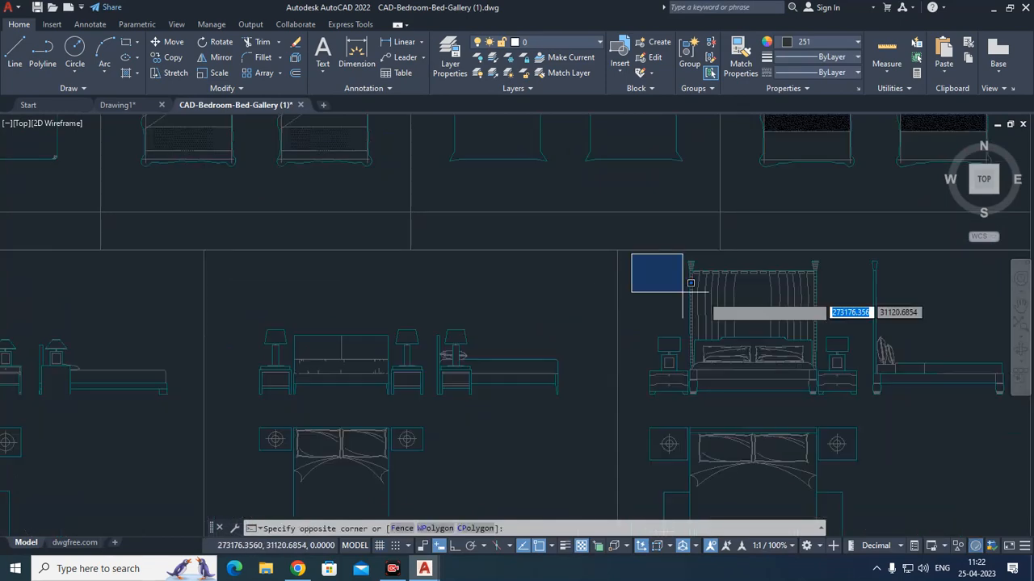
scroll(759, 339, down, 3)
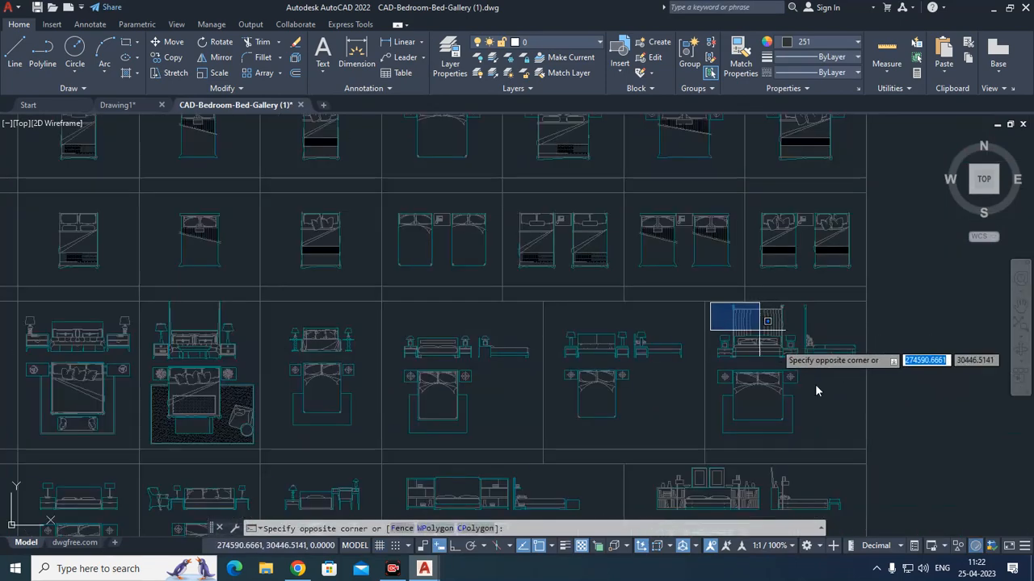
click(864, 436)
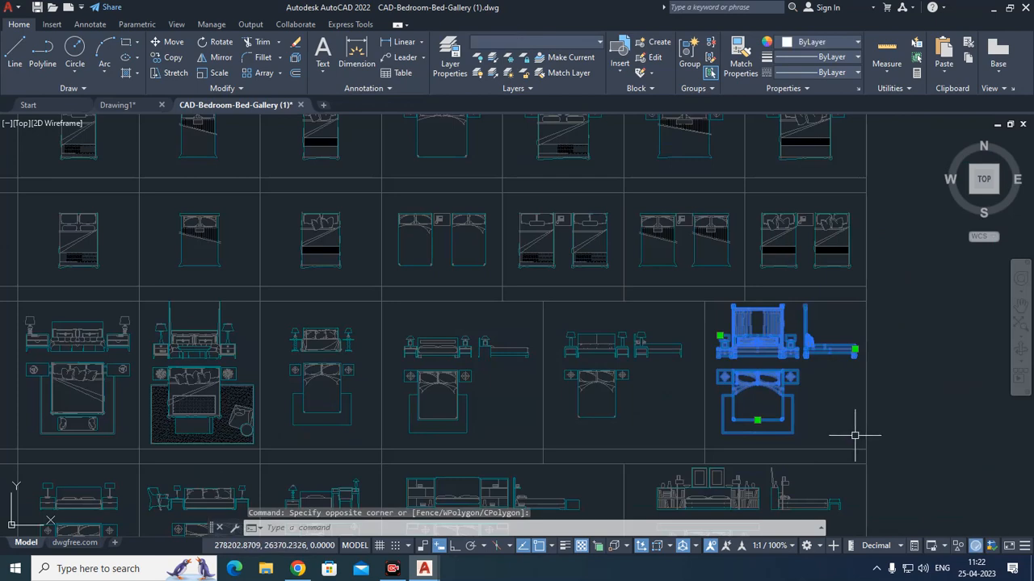
key(ctrl+c)
Step: Paste the copied bed views into the empty model space of Drawing1
click(135, 108)
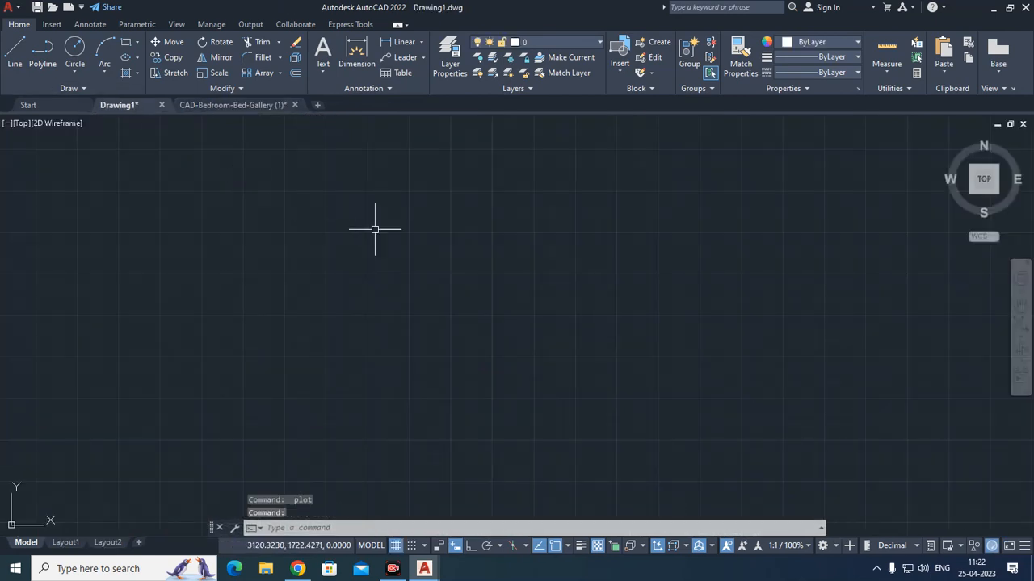
key(ctrl+v)
click(572, 344)
scroll(476, 364, down, 5)
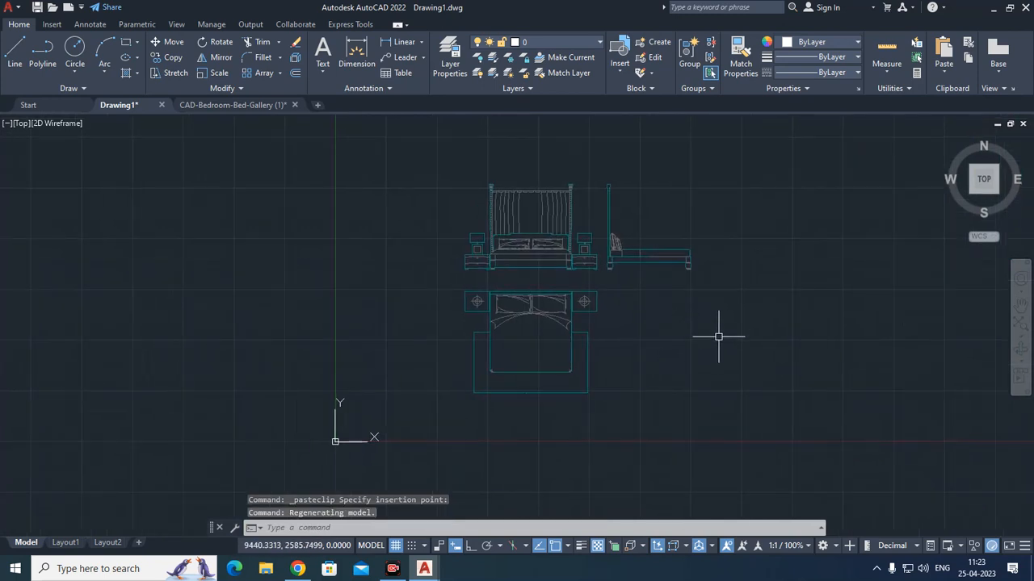
Step: Start a single-sheet plot of Drawing1 and choose DWG To PDF.pc3 as the plotter
key(ctrl+p)
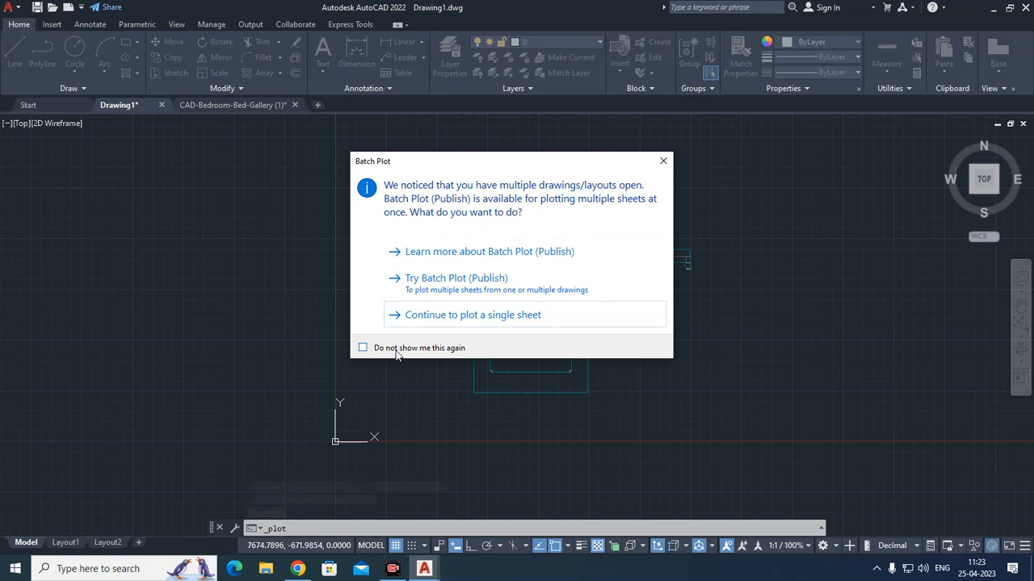
click(459, 345)
click(503, 315)
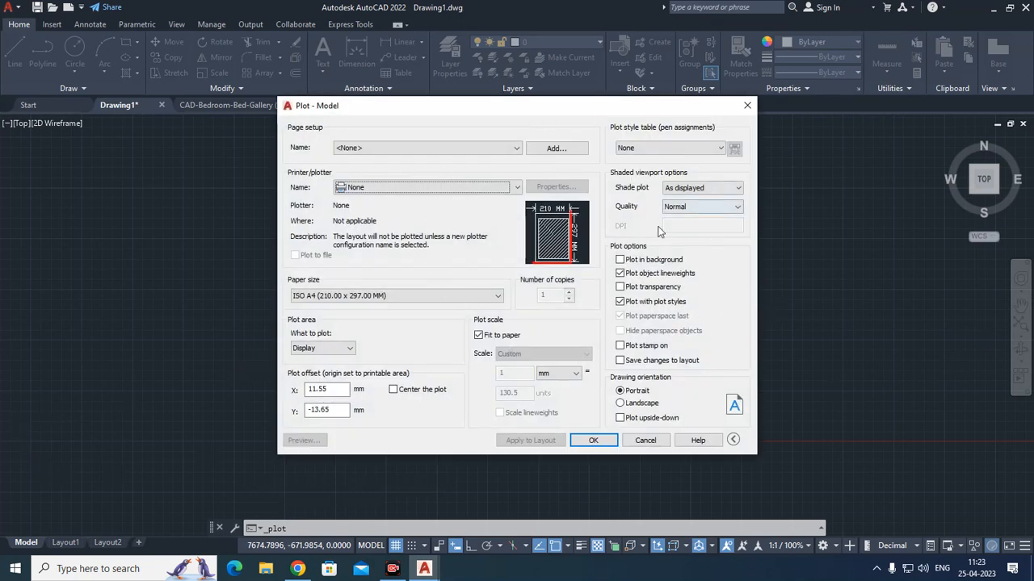
click(517, 191)
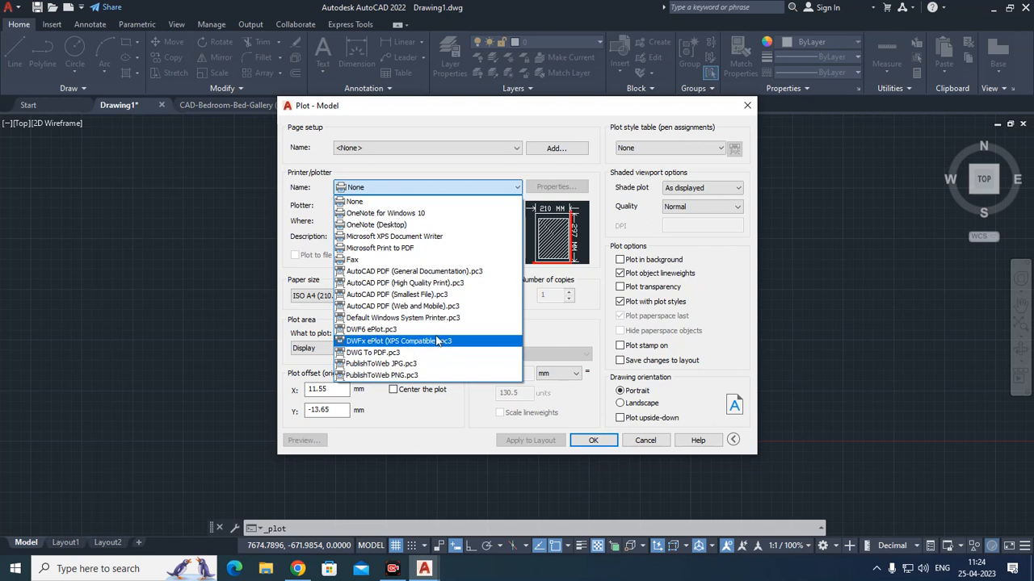
click(595, 343)
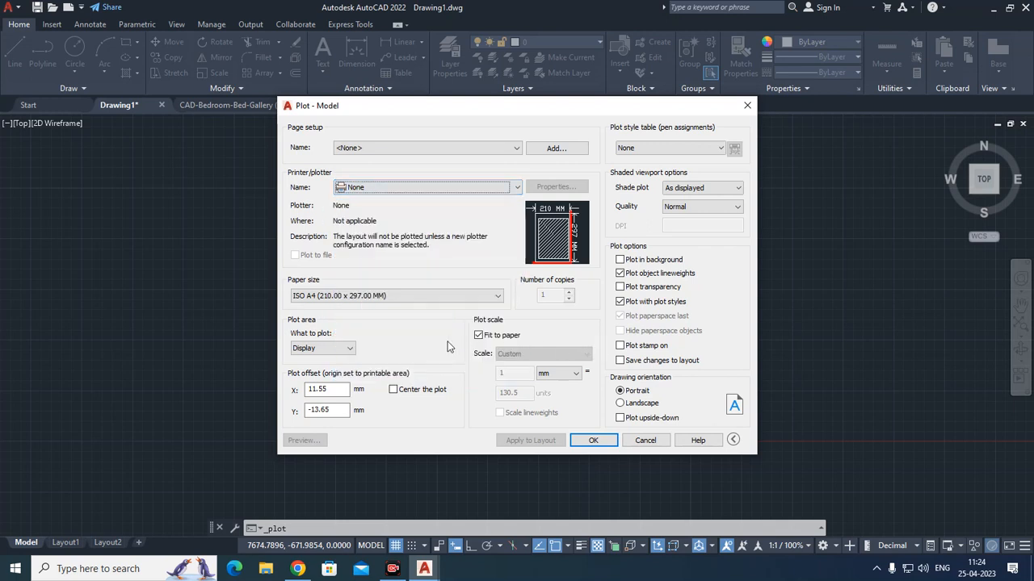
click(416, 188)
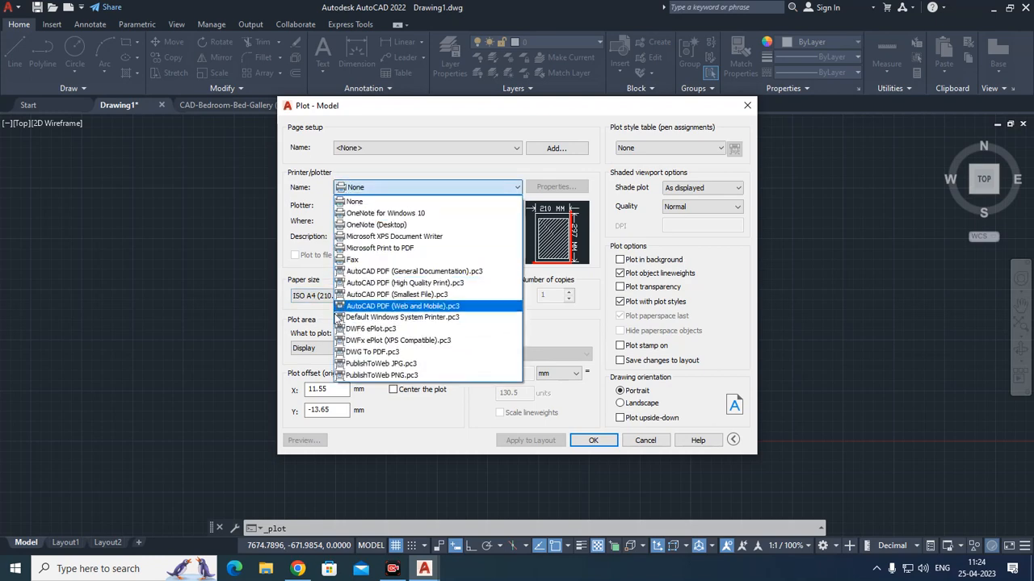
click(360, 355)
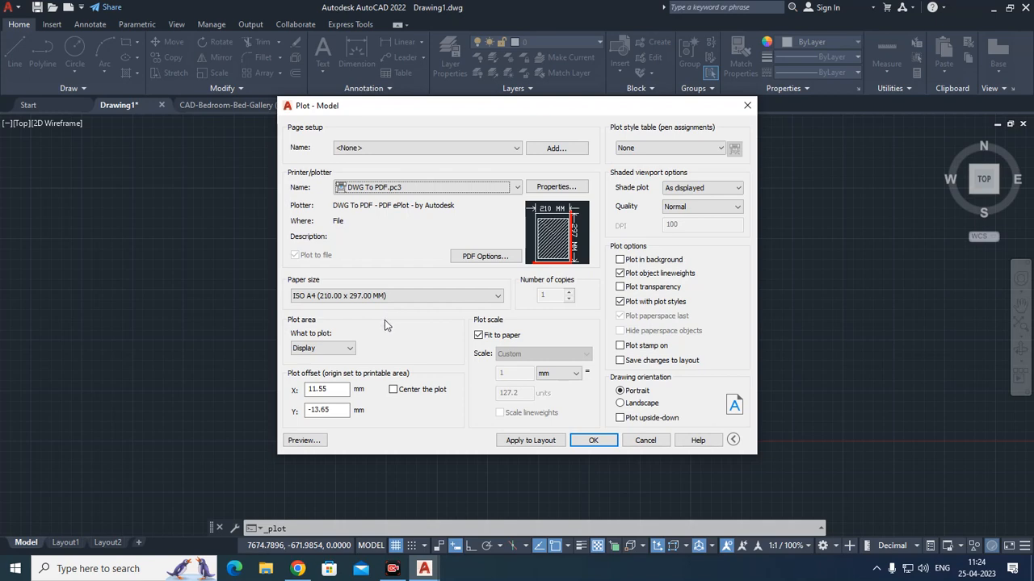
Step: Set the plot's paper size to ISO full bleed A4 (297.00 x 210.00 MM)
click(407, 296)
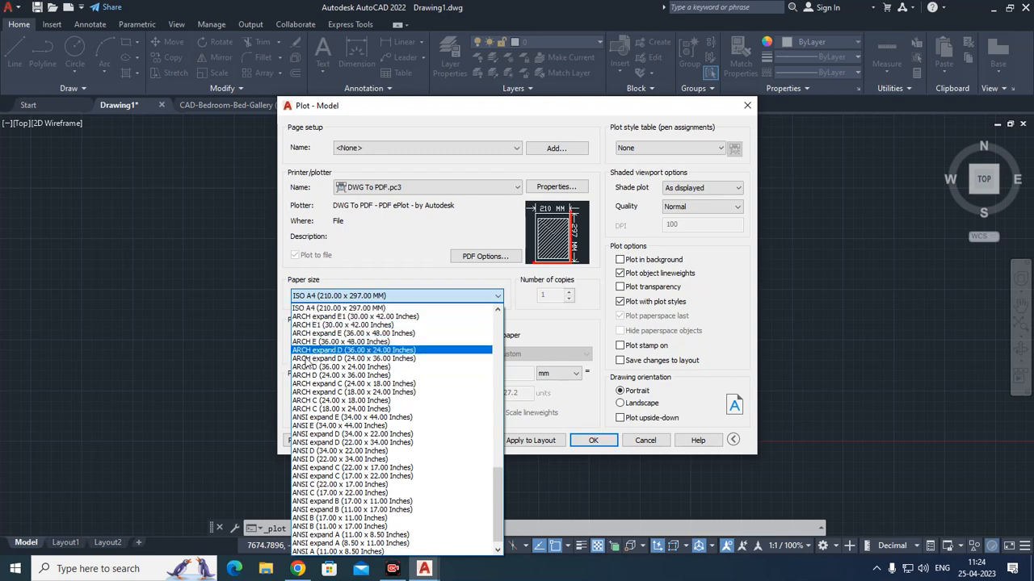
scroll(312, 440, down, 1)
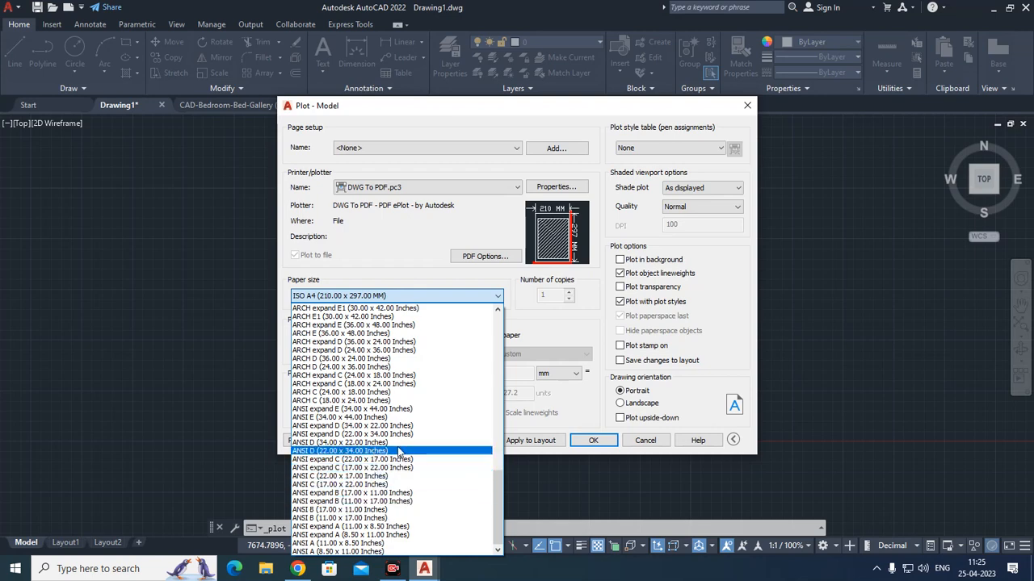
scroll(403, 460, up, 1)
drag(497, 485, 492, 324)
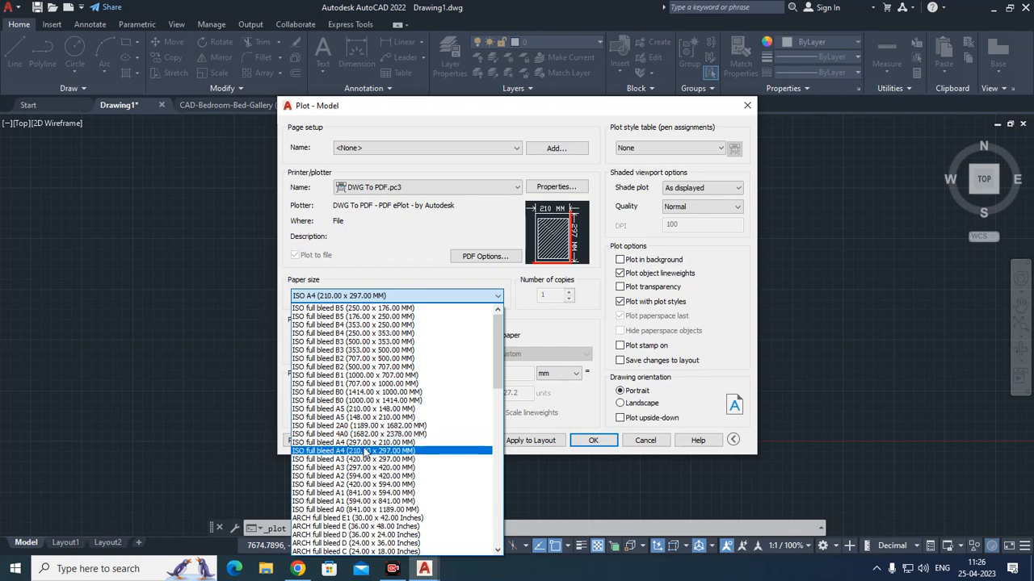
click(365, 444)
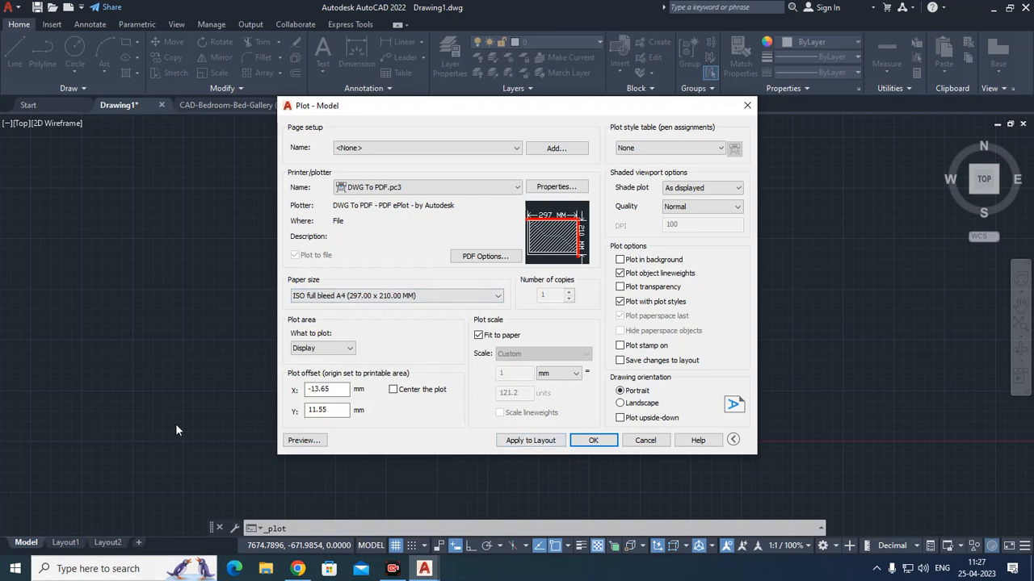
click(436, 187)
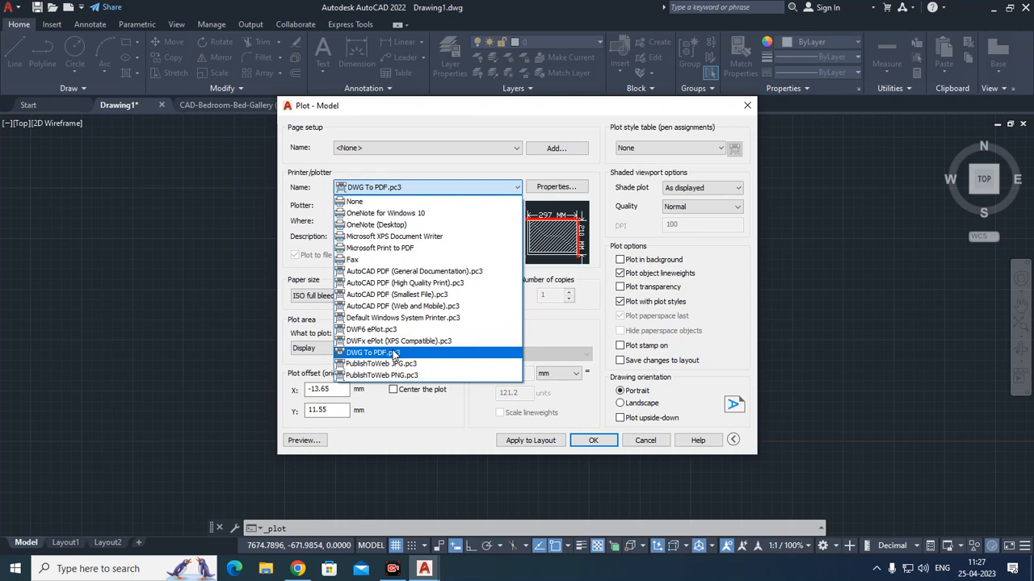
click(318, 266)
click(408, 296)
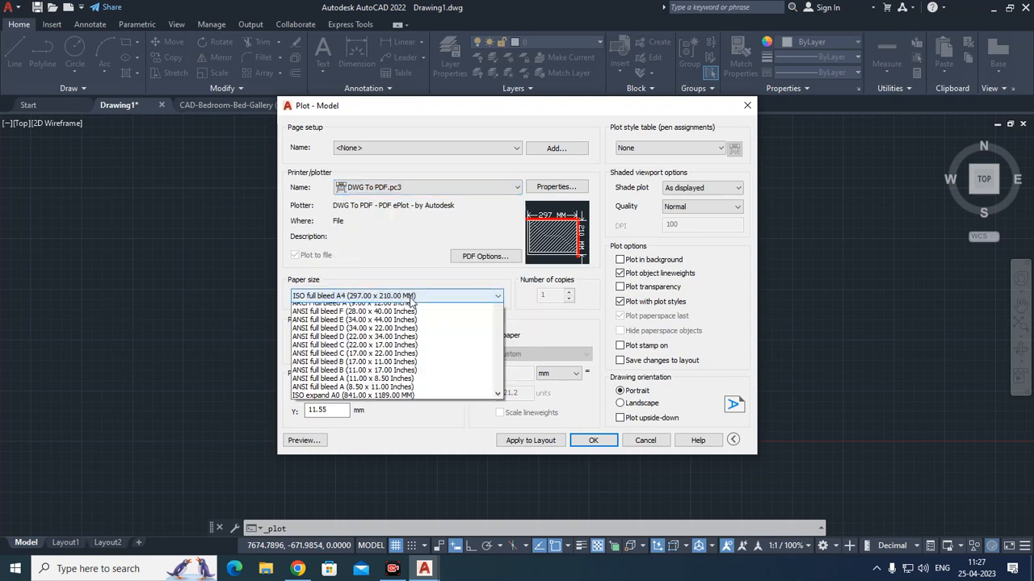
click(437, 305)
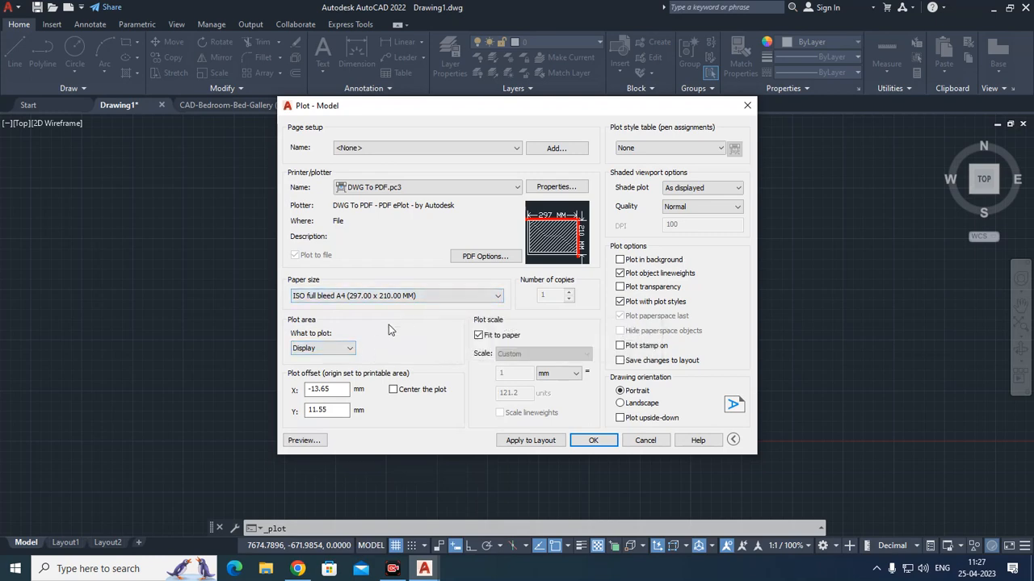
Step: Set the plot area to Extents and compare it with the bed drawing behind the Plot dialog
click(344, 351)
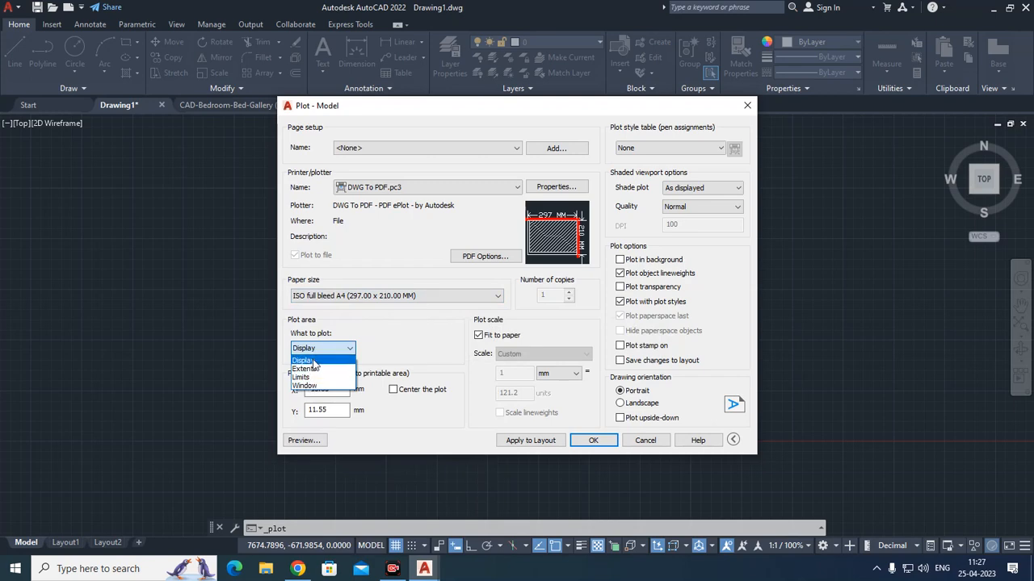
click(312, 363)
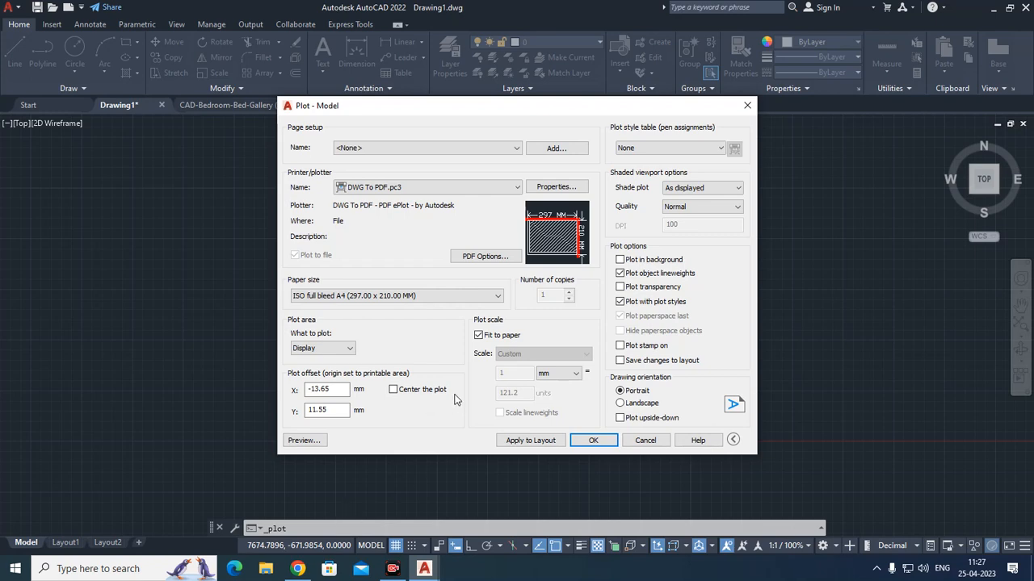
click(339, 349)
click(365, 365)
mouse_move(393, 568)
click(334, 348)
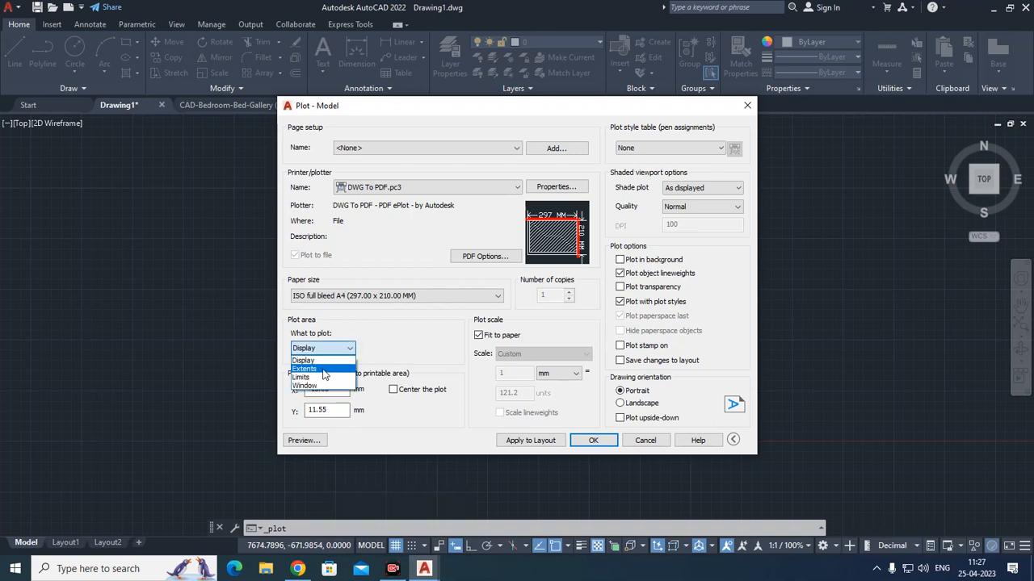
click(311, 369)
mouse_move(477, 105)
mouse_down()
mouse_move(525, 369)
mouse_move(504, 239)
mouse_up()
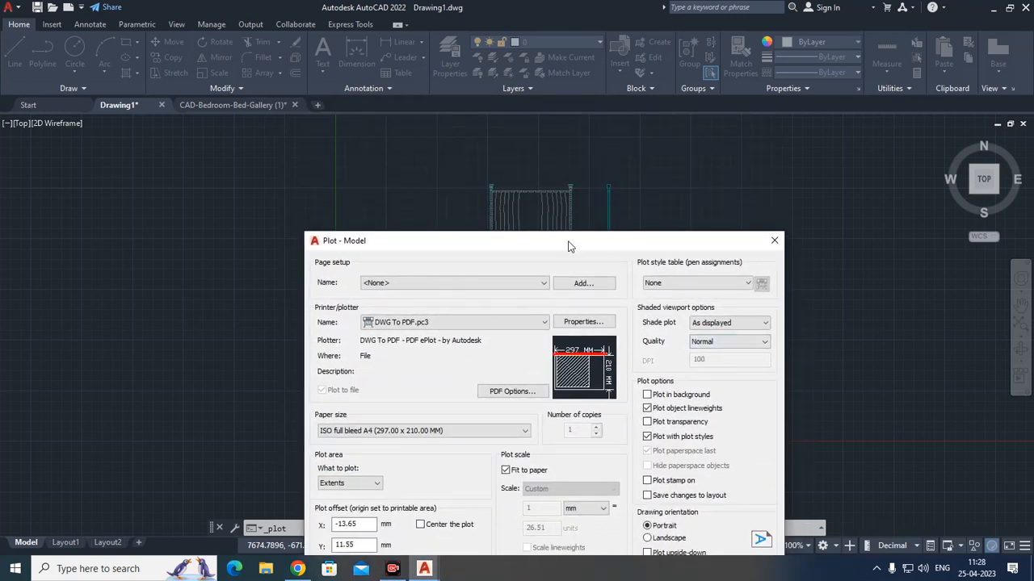
drag(525, 248, 560, 125)
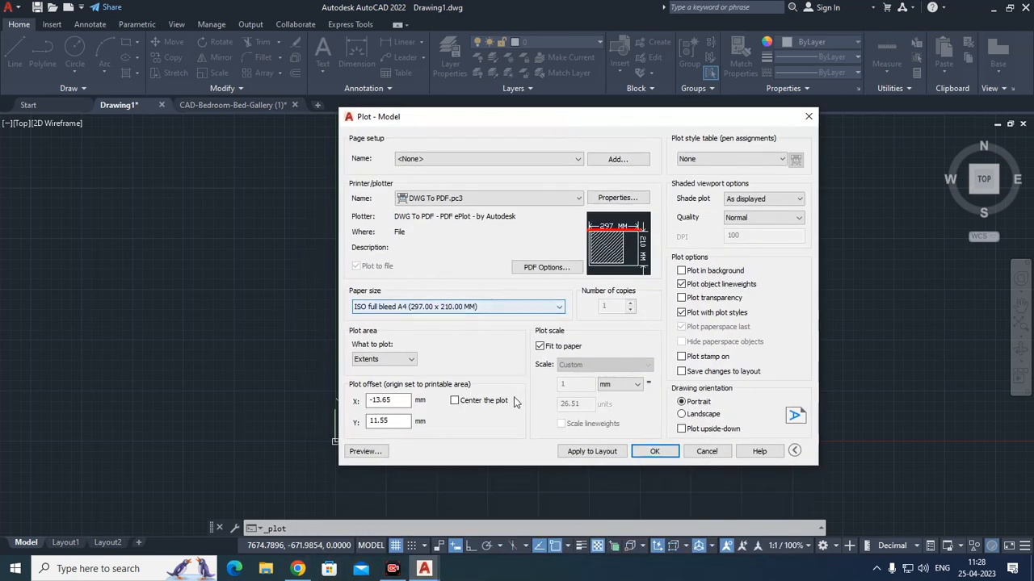
Step: Check the bed drawing behind the Plot dialog and set the plot area to Limits
click(396, 359)
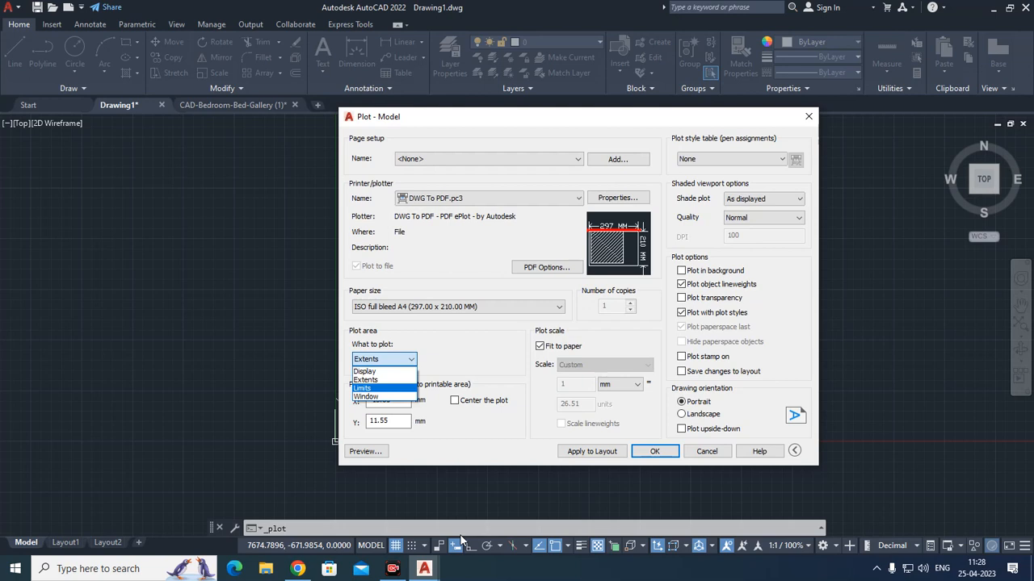
click(534, 119)
drag(550, 116, 503, 286)
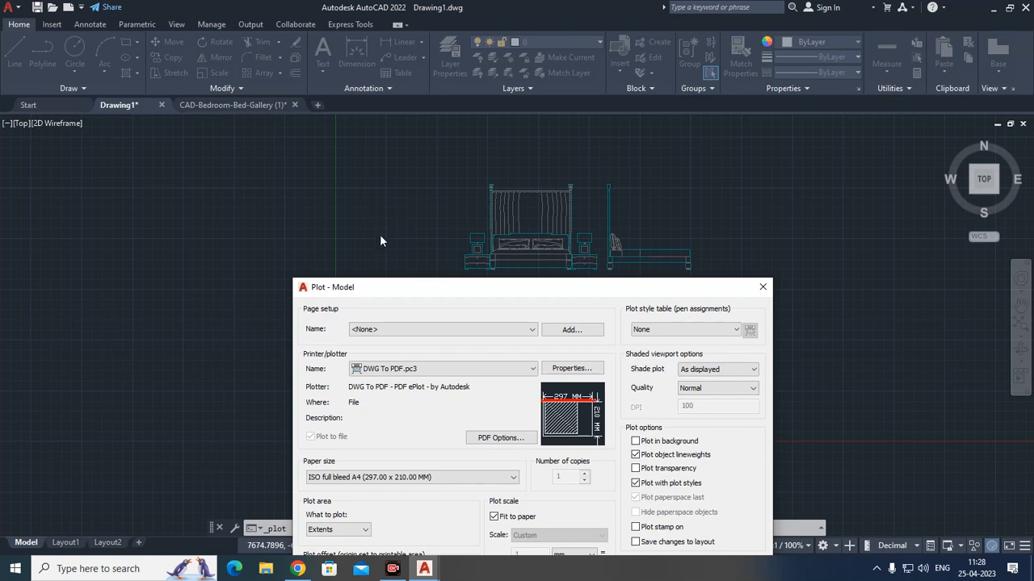
drag(514, 295, 573, 133)
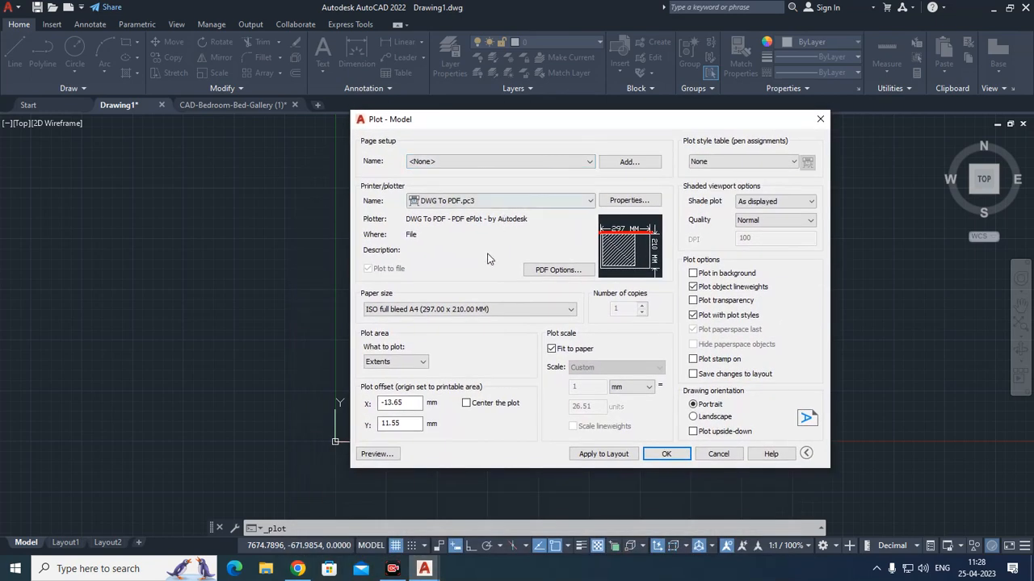
click(418, 364)
click(394, 387)
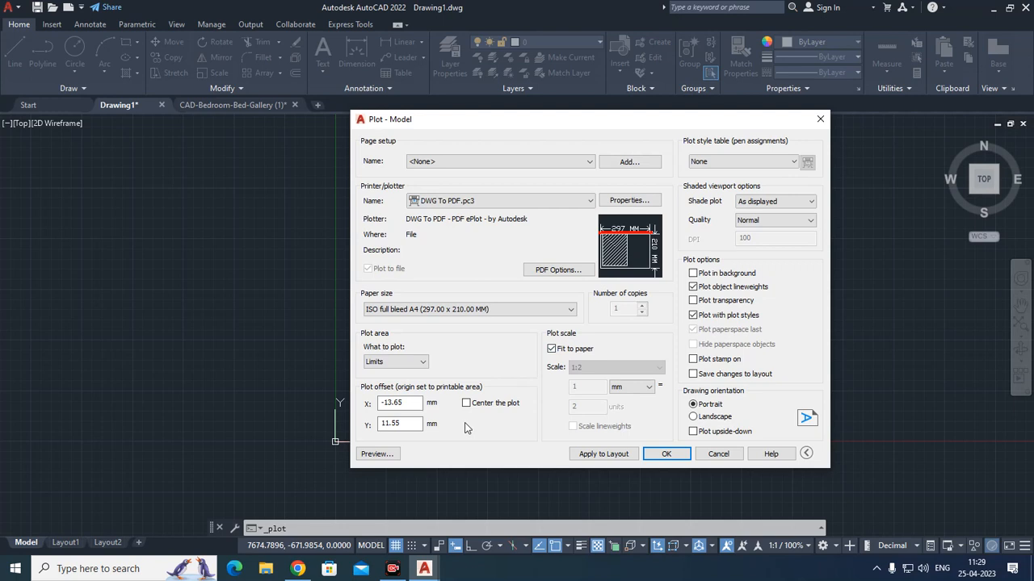
Step: Set the plot area to Window and pick a rectangle enclosing all three views of the bed drawing
click(379, 362)
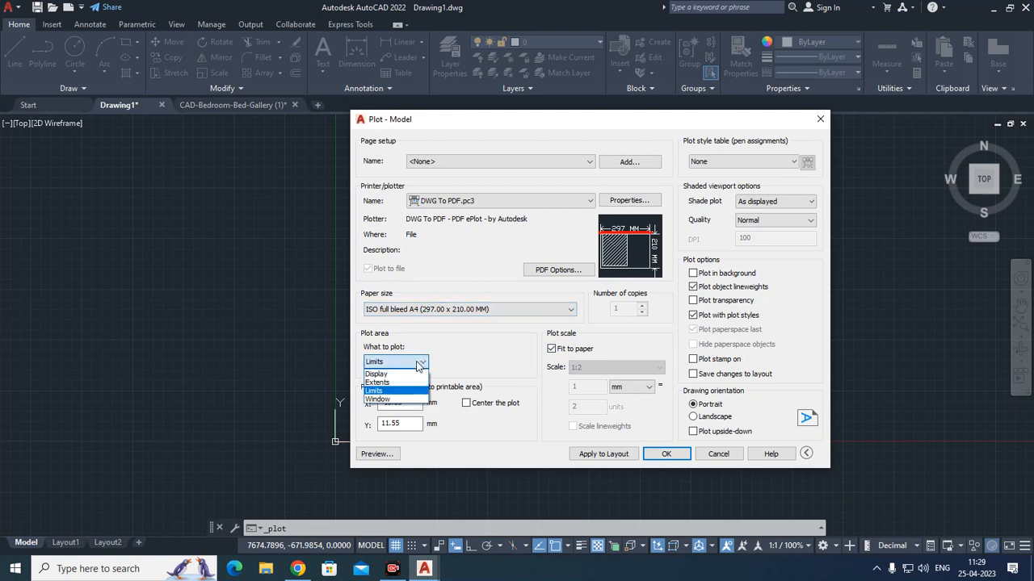
click(392, 400)
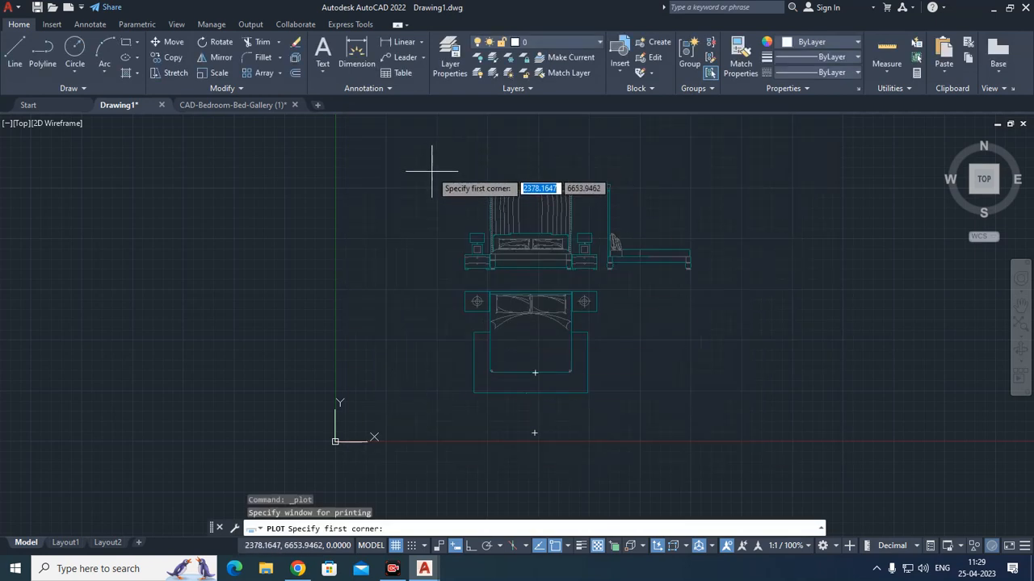
click(445, 172)
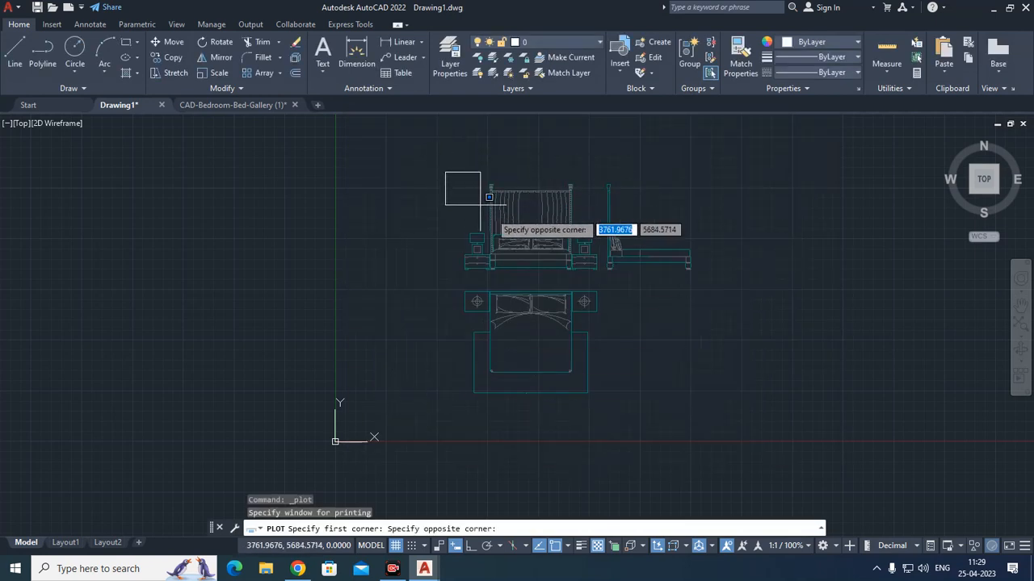
click(713, 407)
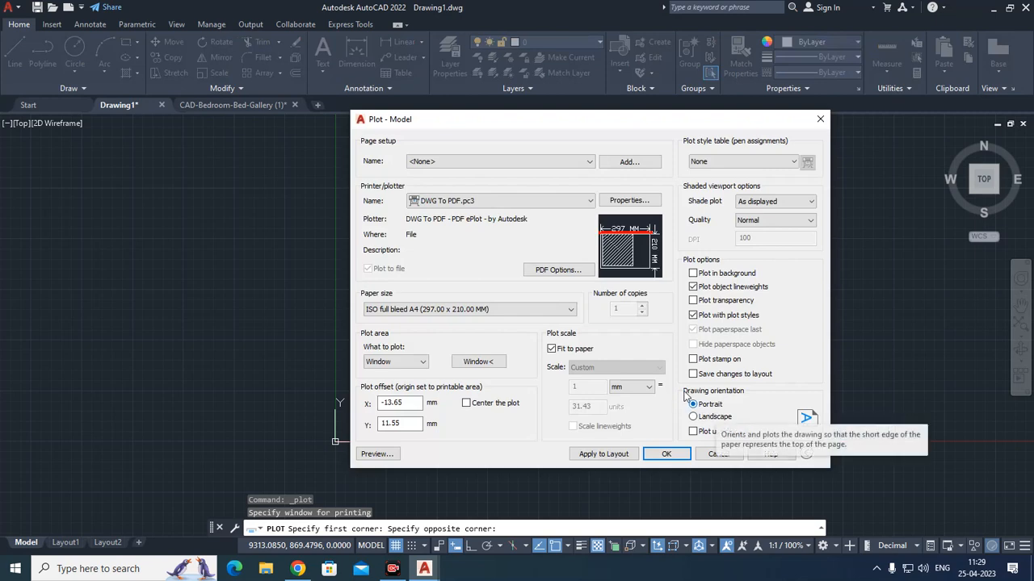
Step: Preview the windowed portrait plot of the bed drawing and check its placement on the page
click(377, 454)
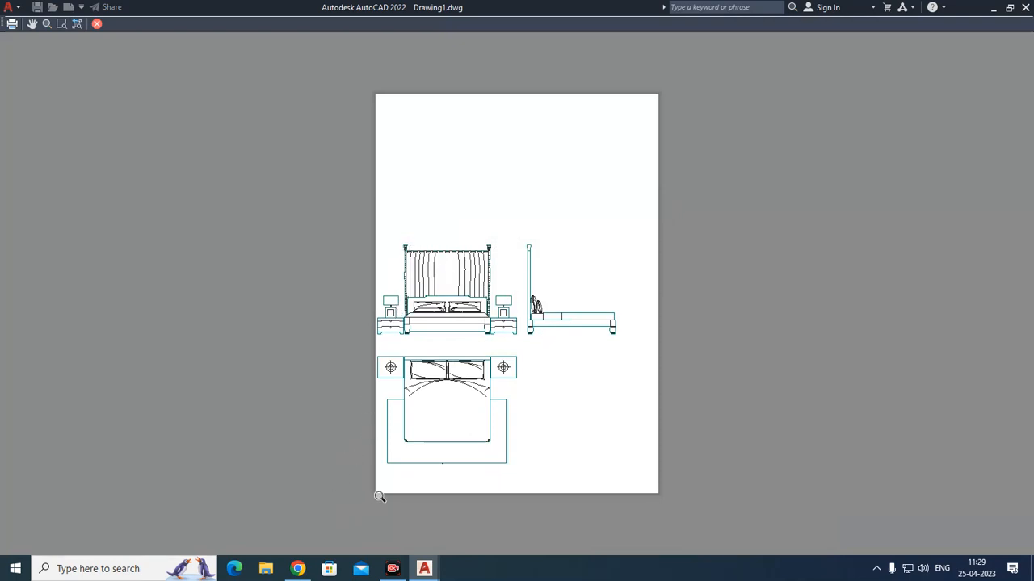
key(Escape)
drag(332, 390, 296, 420)
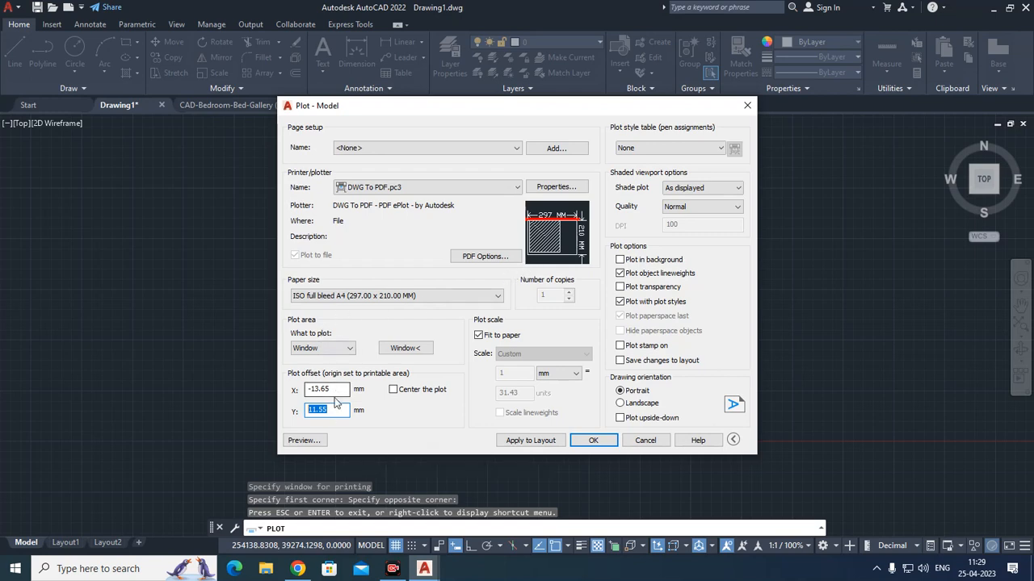
click(305, 440)
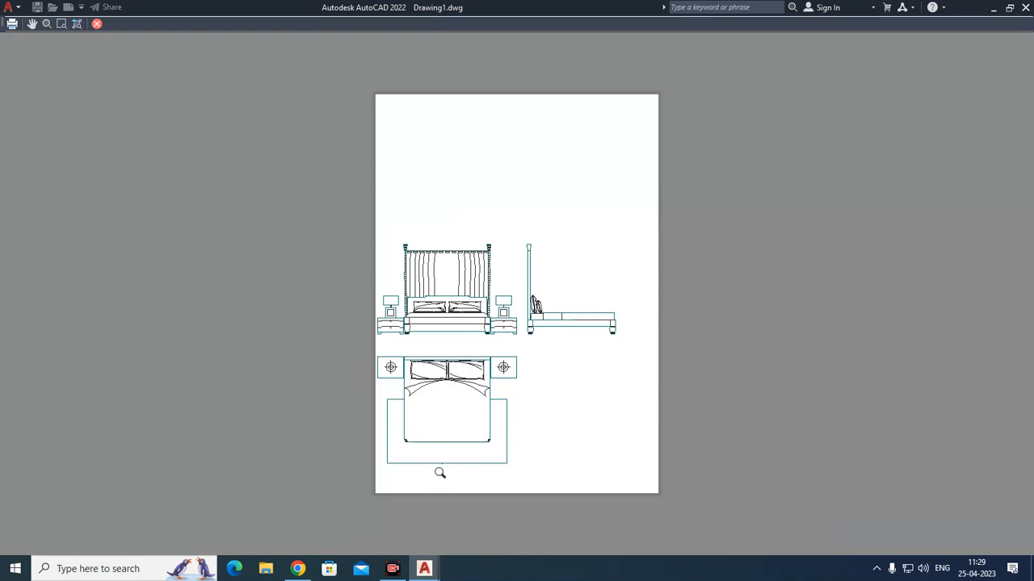
key(Escape)
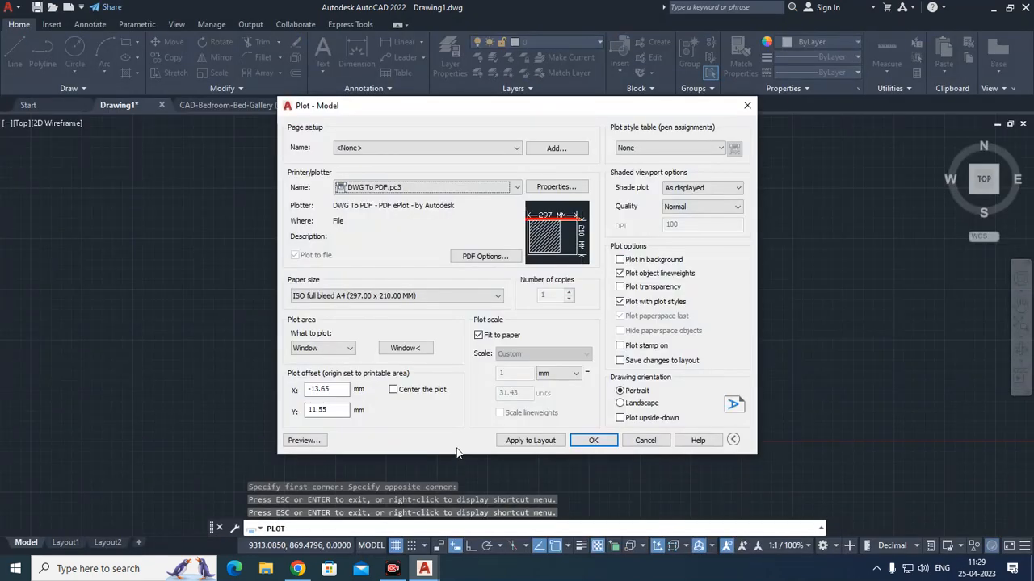
Step: Center the plot on the page and preview the placement of the bed views
click(412, 394)
click(304, 440)
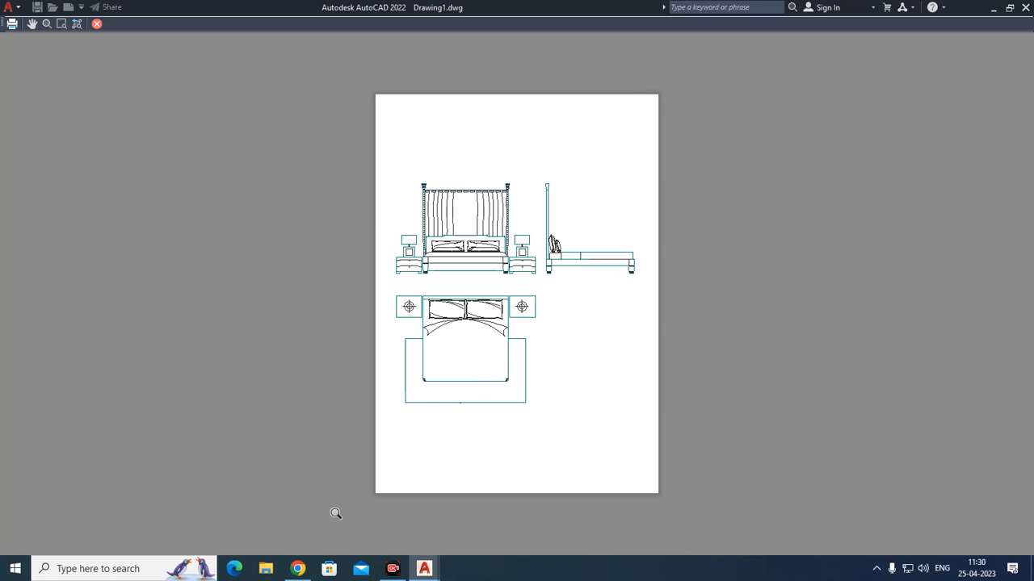
key(Escape)
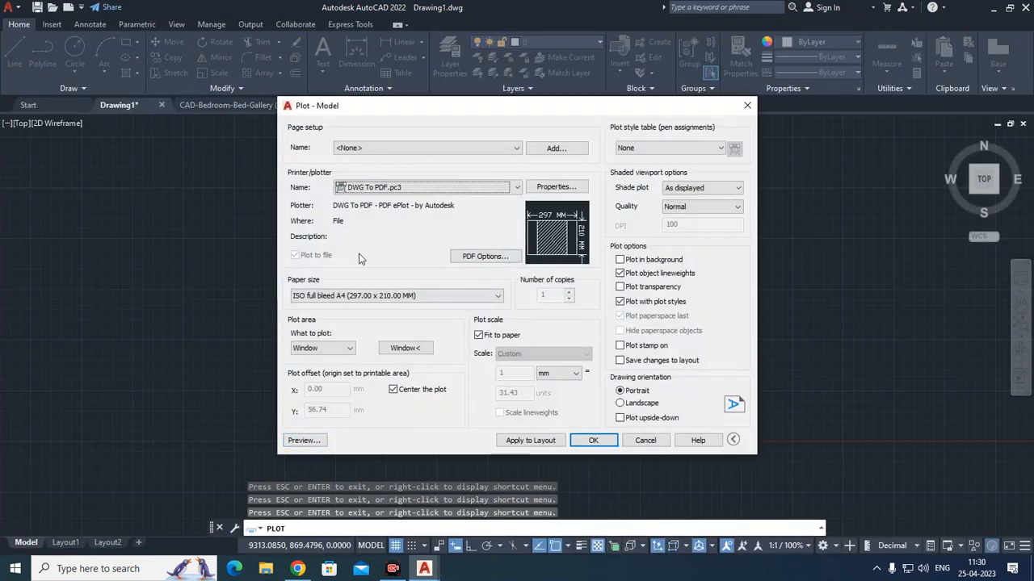
Step: Browse to the Desktop for the plot file, inspect its file name and PDF type options, and cancel saving
click(580, 440)
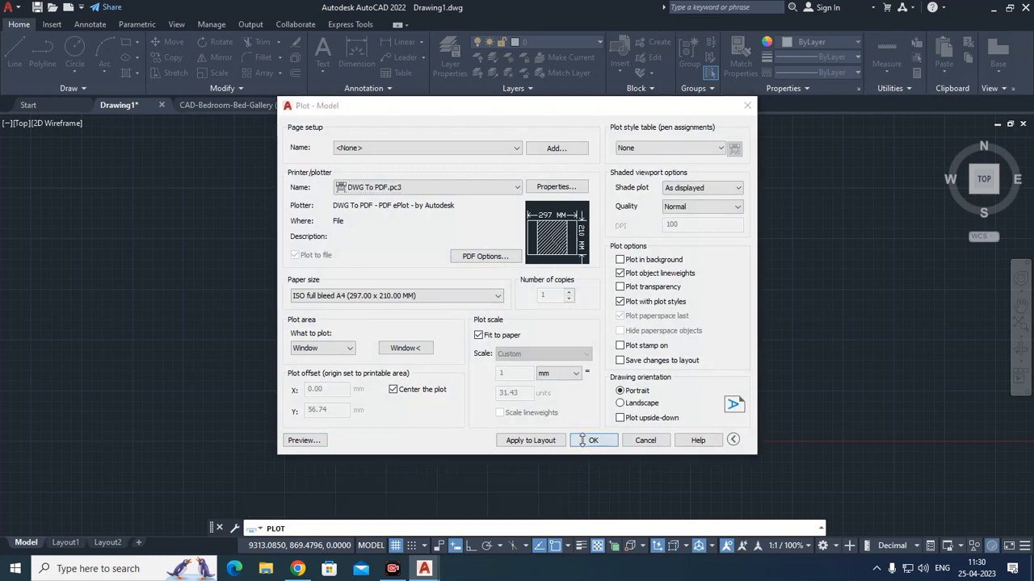
click(348, 250)
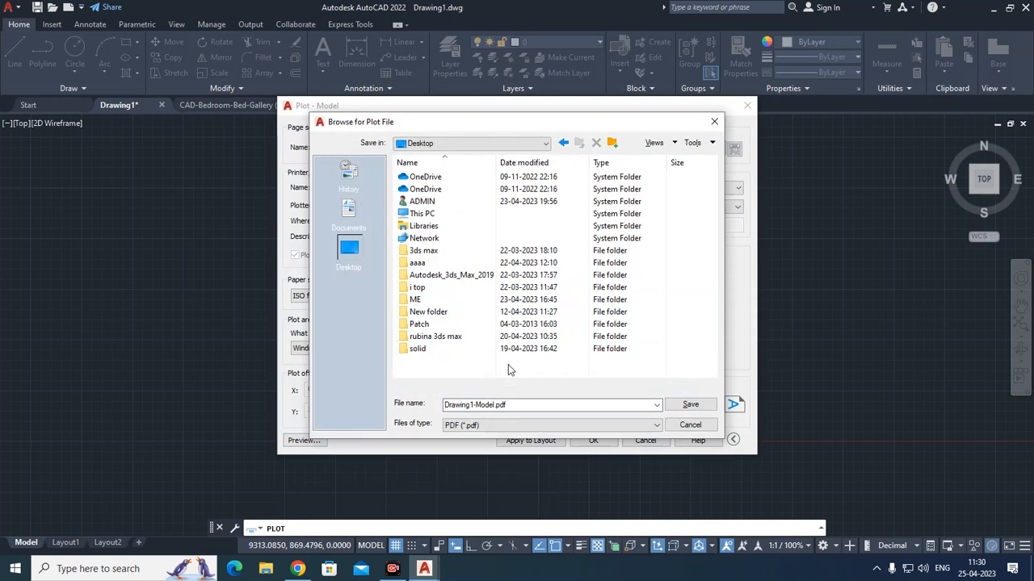
double_click(522, 405)
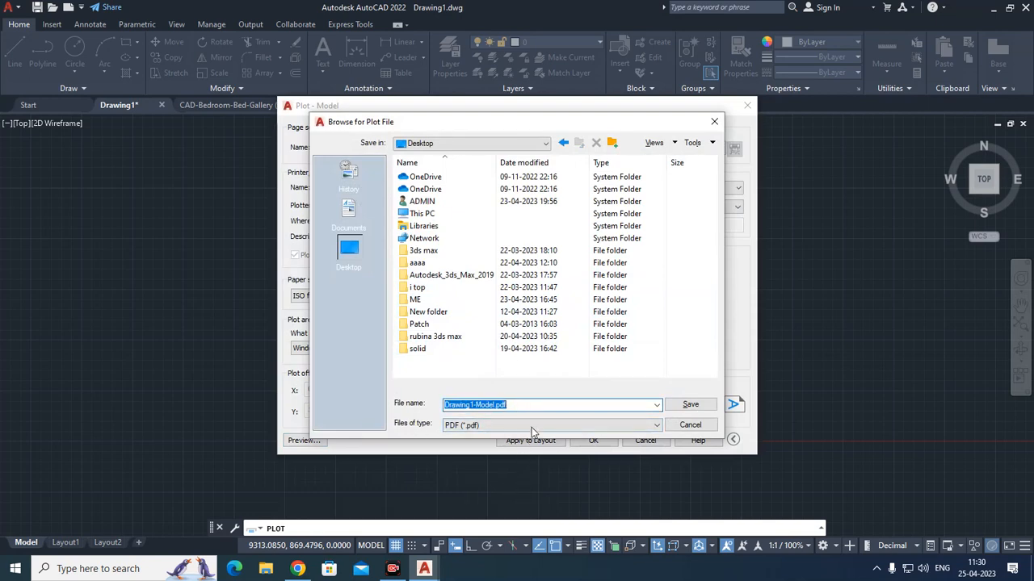
click(646, 429)
click(646, 429)
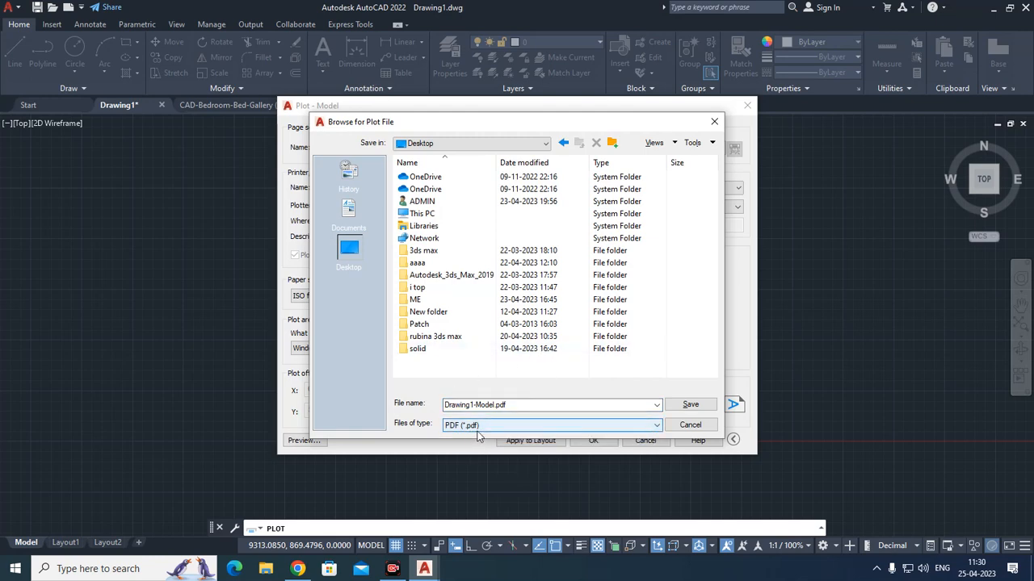
click(525, 426)
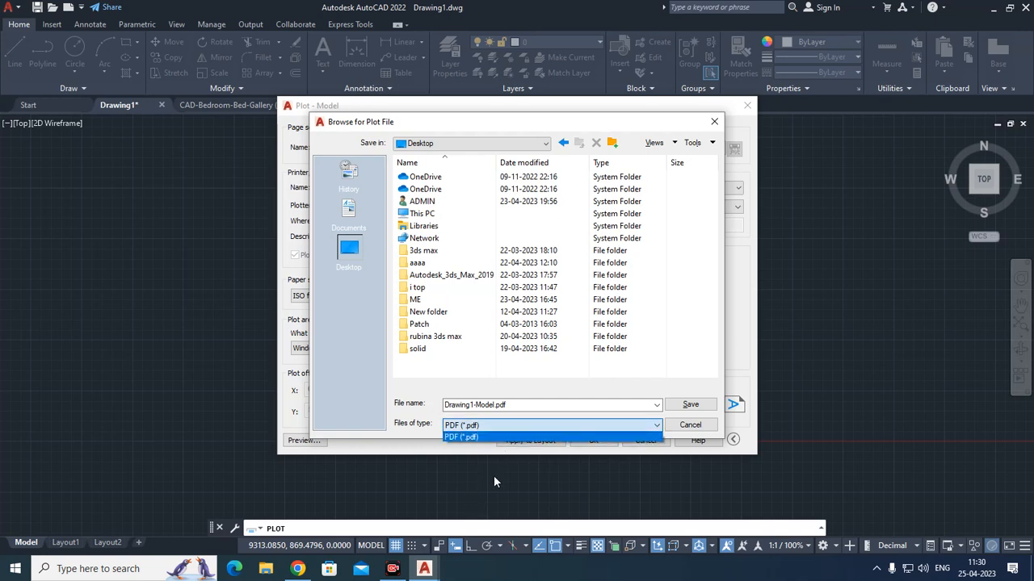
click(557, 422)
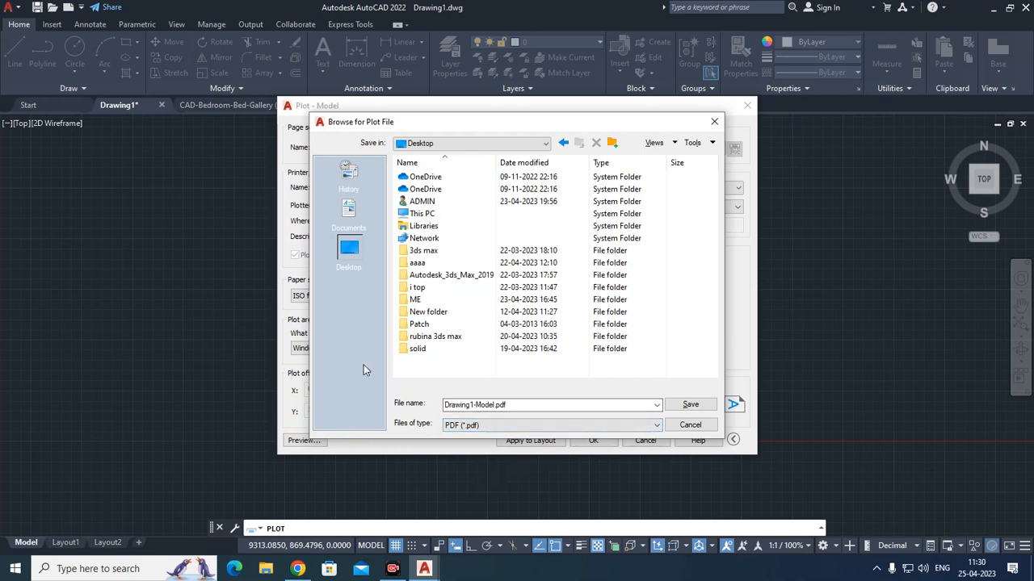
click(715, 123)
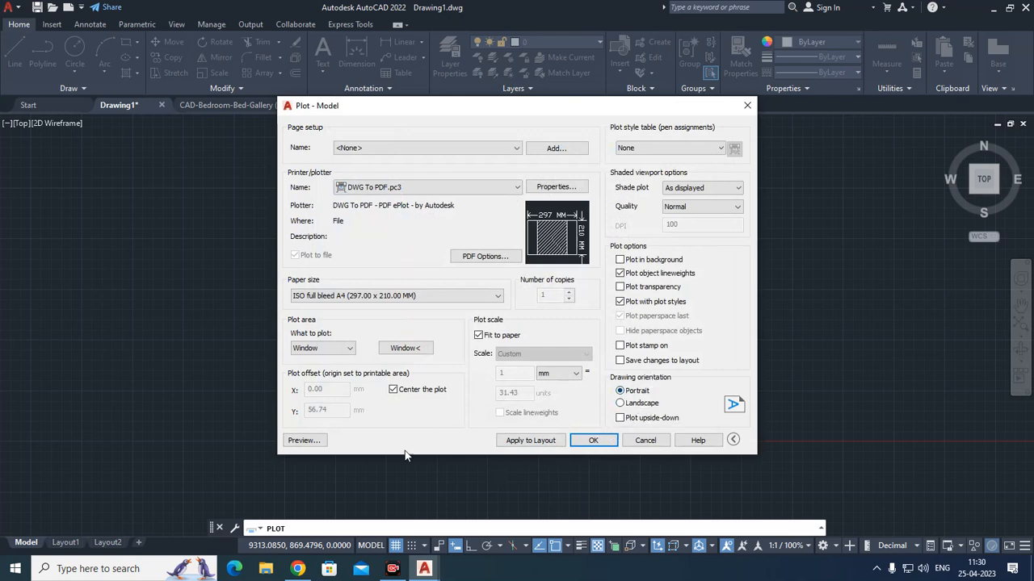
Step: Change the drawing orientation to Landscape, comparing the plot preview before and after
click(304, 440)
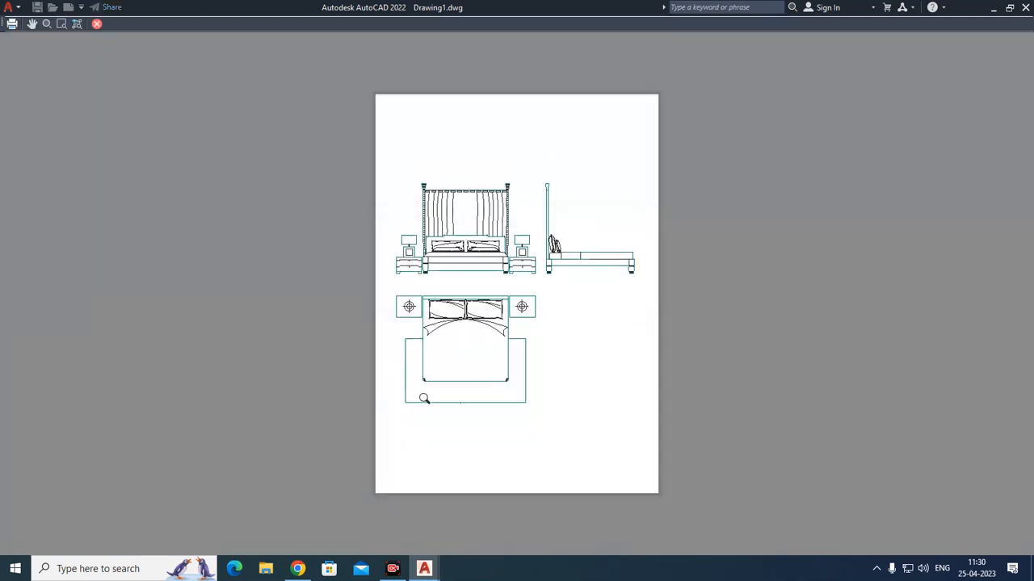
key(Escape)
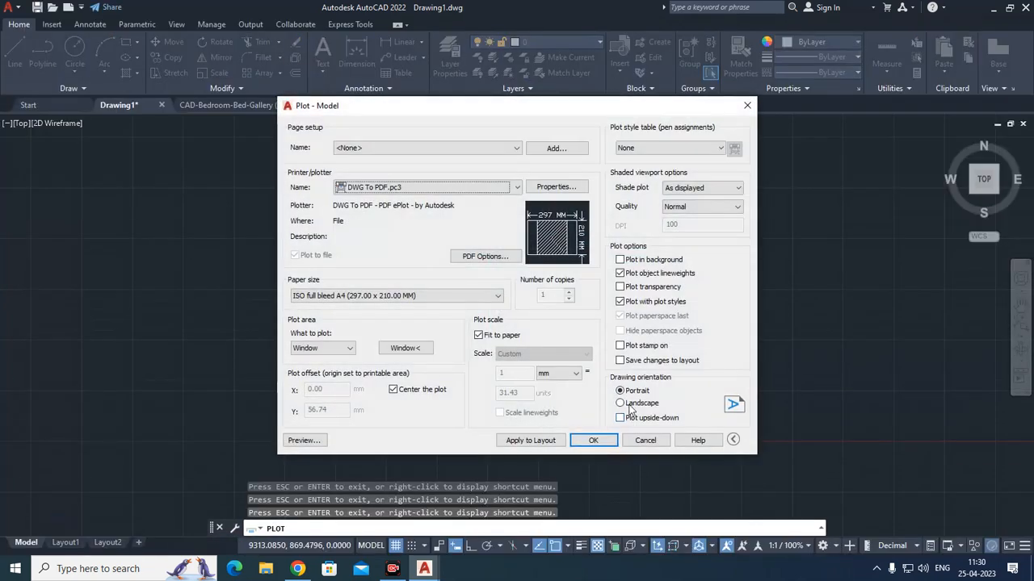
click(620, 403)
click(303, 440)
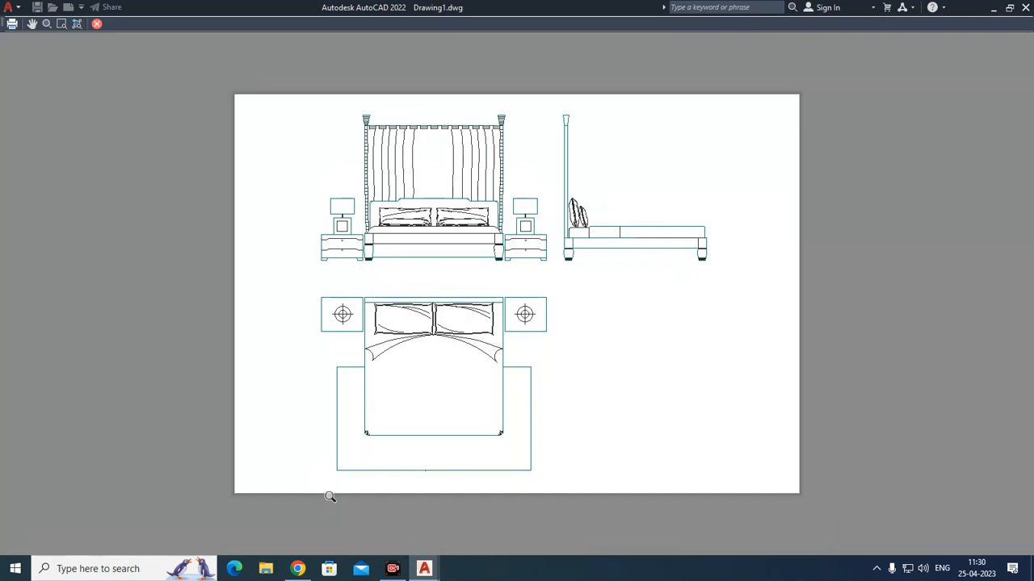
key(Escape)
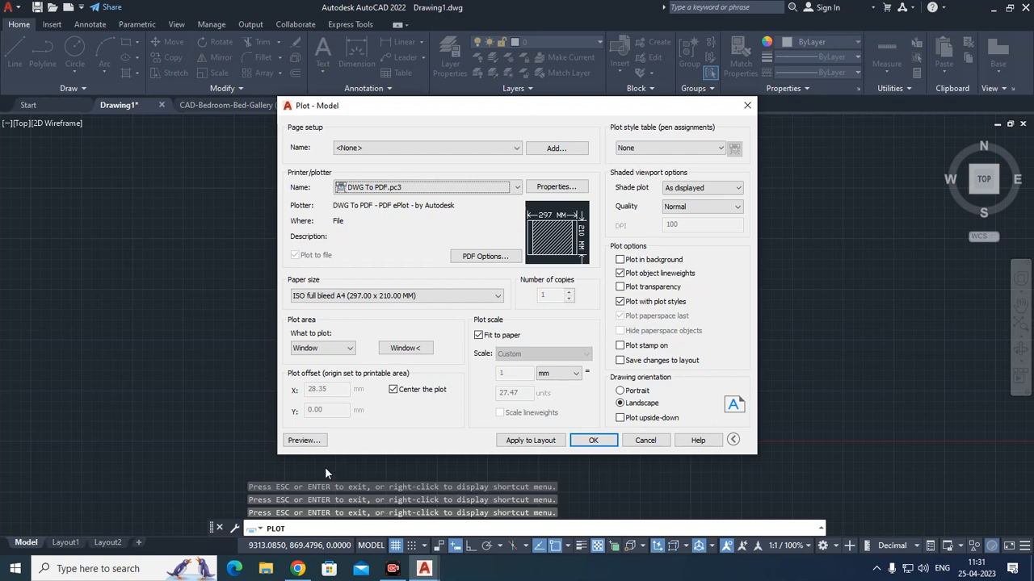
click(310, 441)
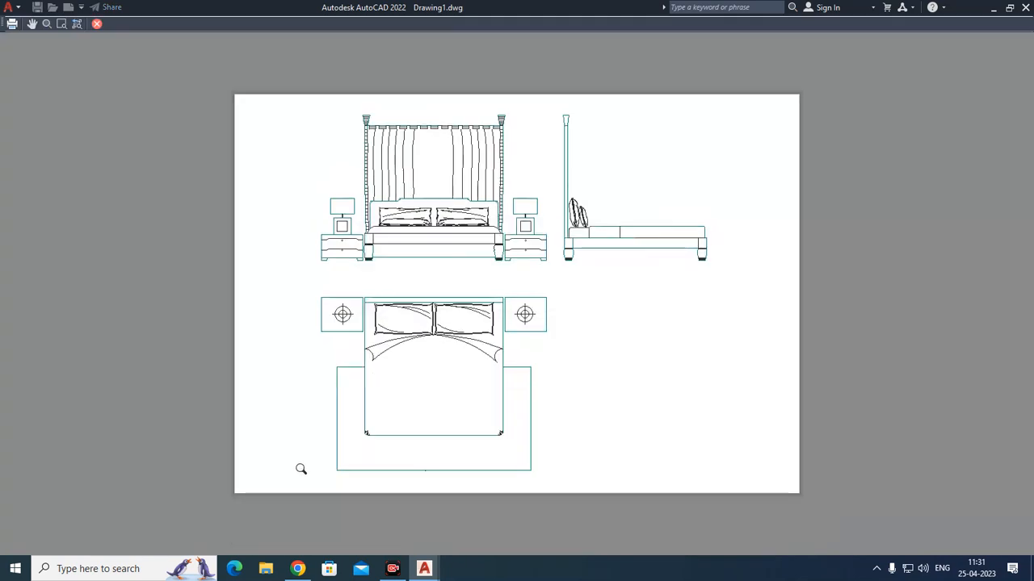
key(Escape)
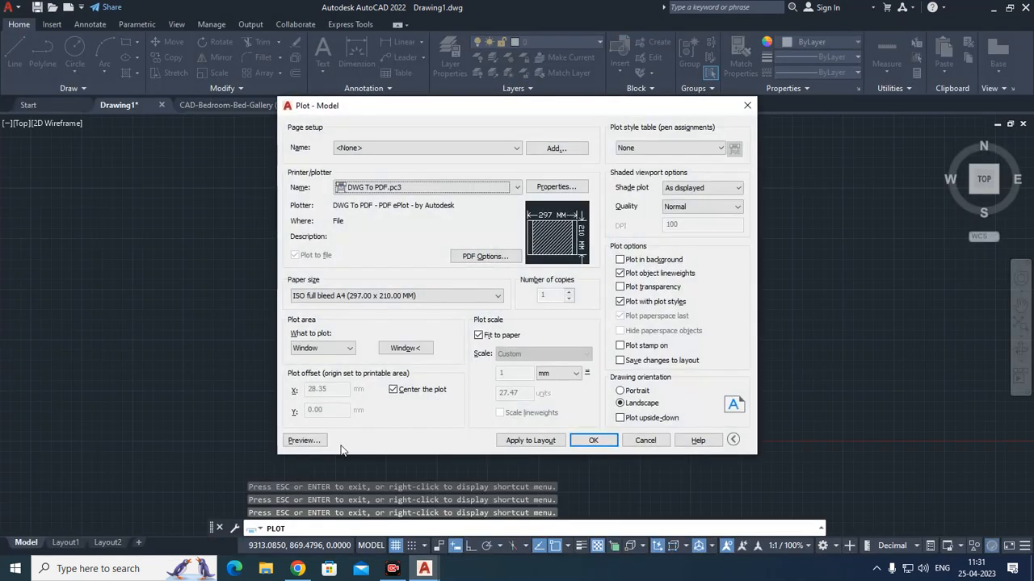
Step: Enable Plot transparency while keeping Plot object lineweights on, preview the landscape plot, and close the plot setup
click(636, 278)
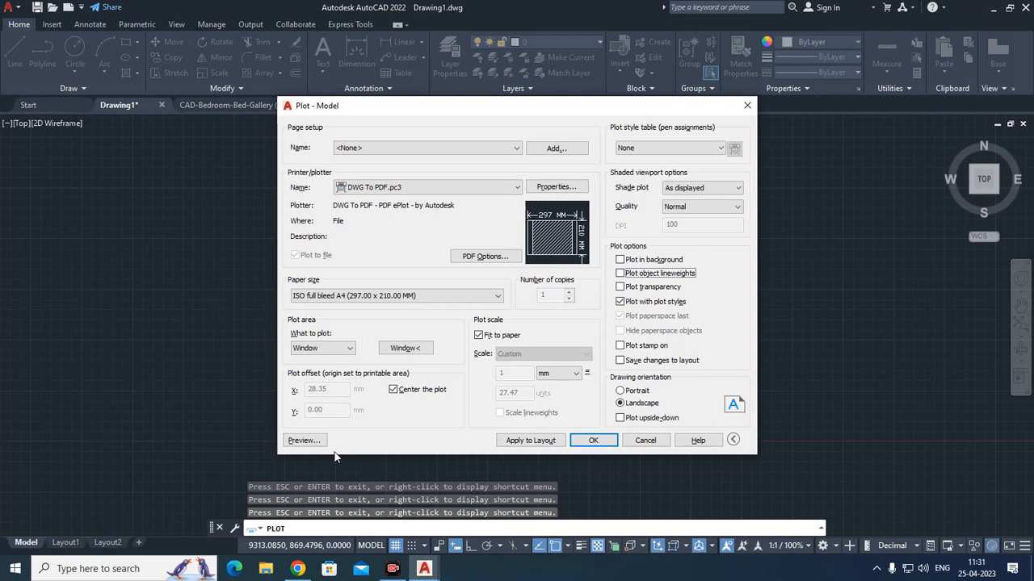
click(645, 279)
click(636, 288)
click(304, 440)
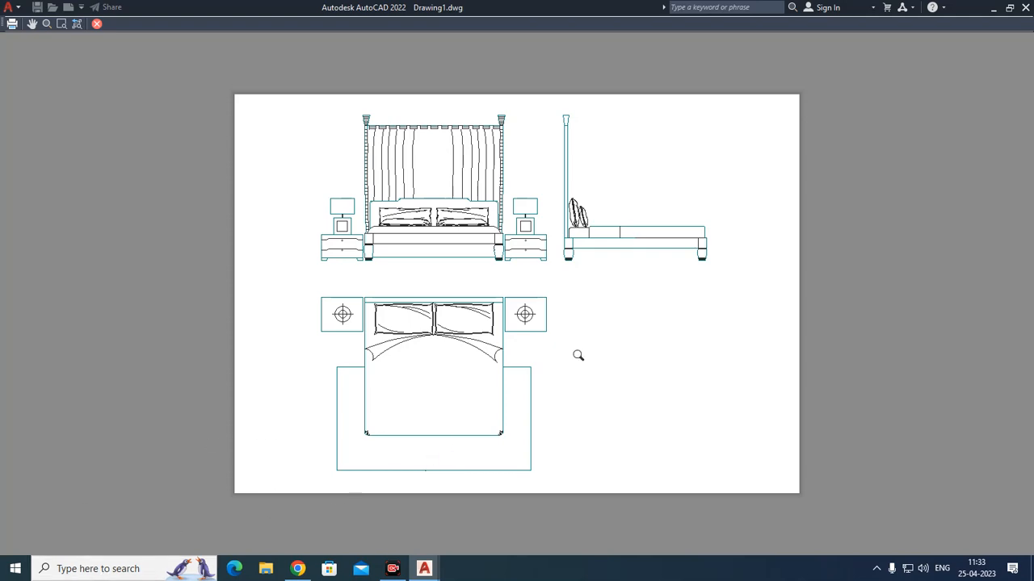
key(Escape)
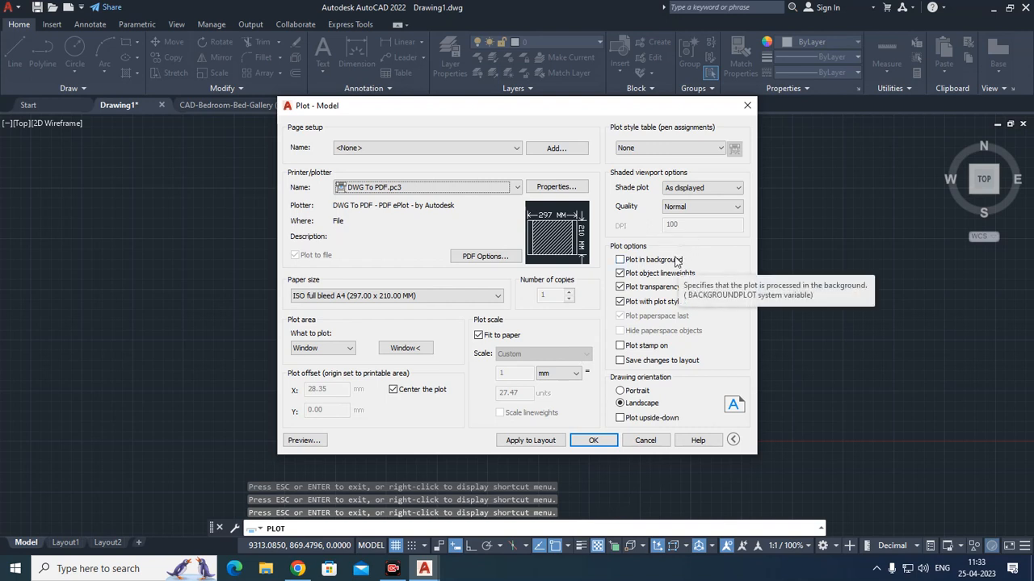
click(304, 440)
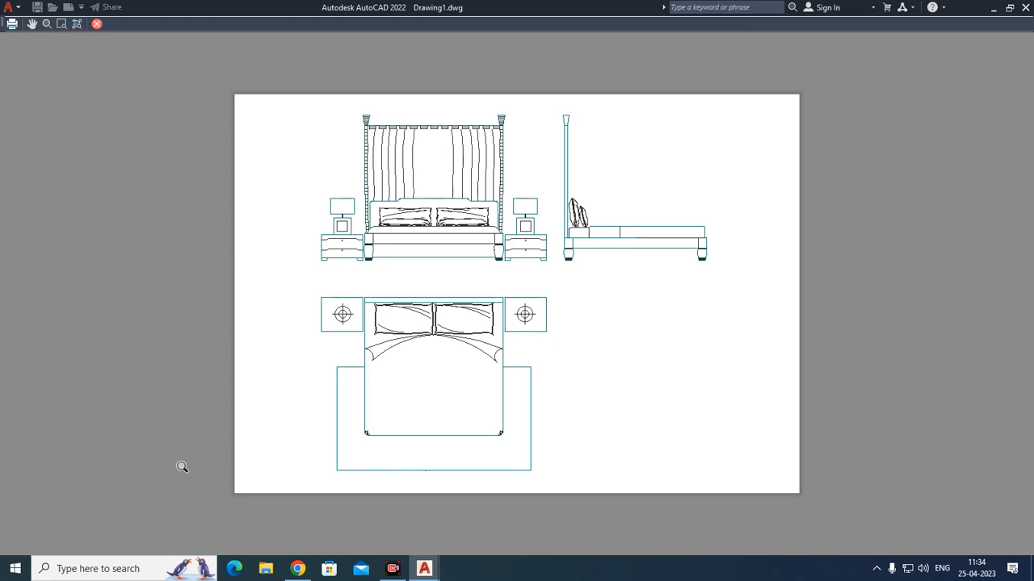
key(Escape)
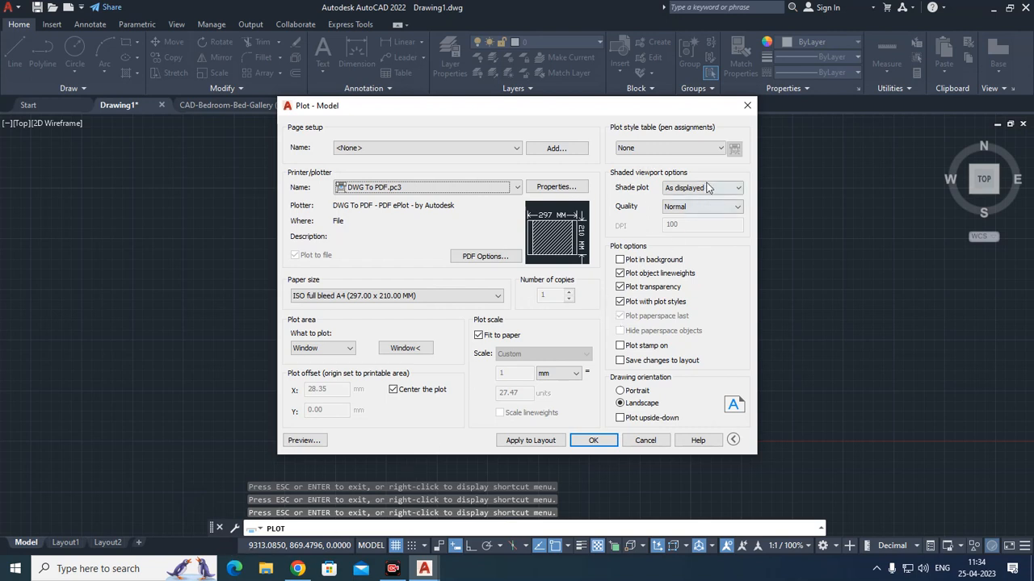
click(747, 106)
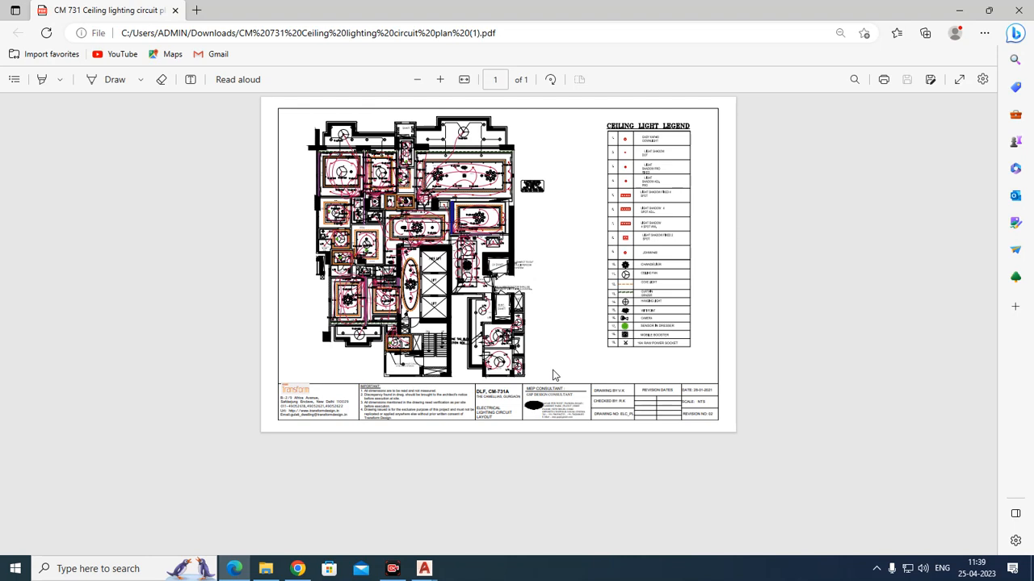
Step: Switch to Chrome, search Google for .dwgfree in a new tab, and open the DwgFree.com website
click(298, 568)
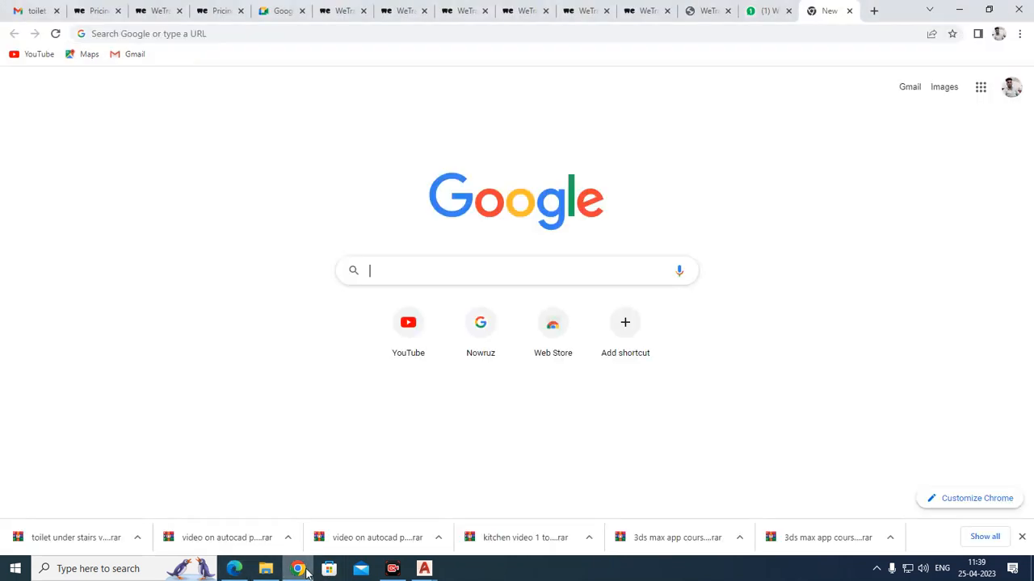
click(872, 11)
click(492, 276)
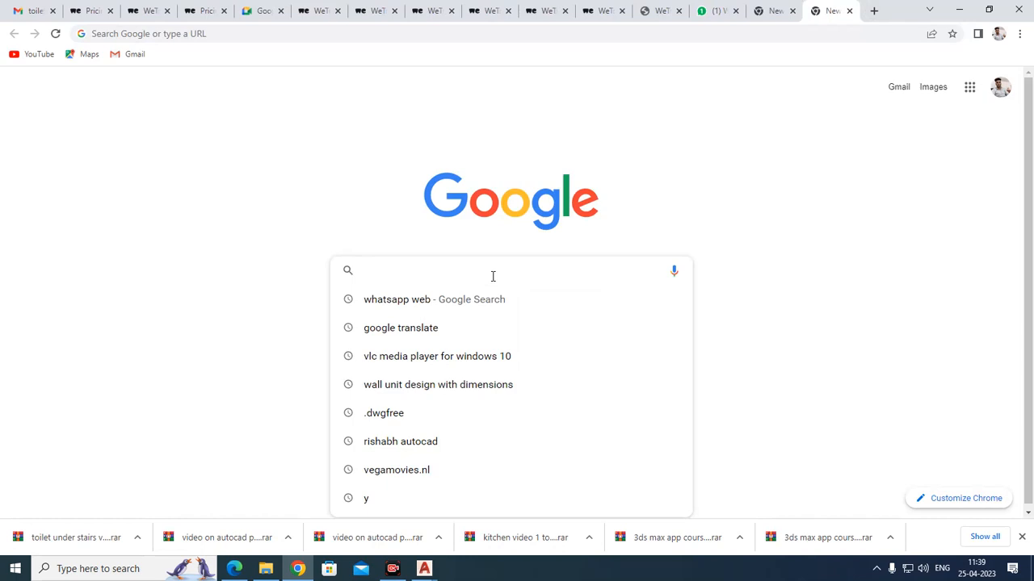
text(.d)
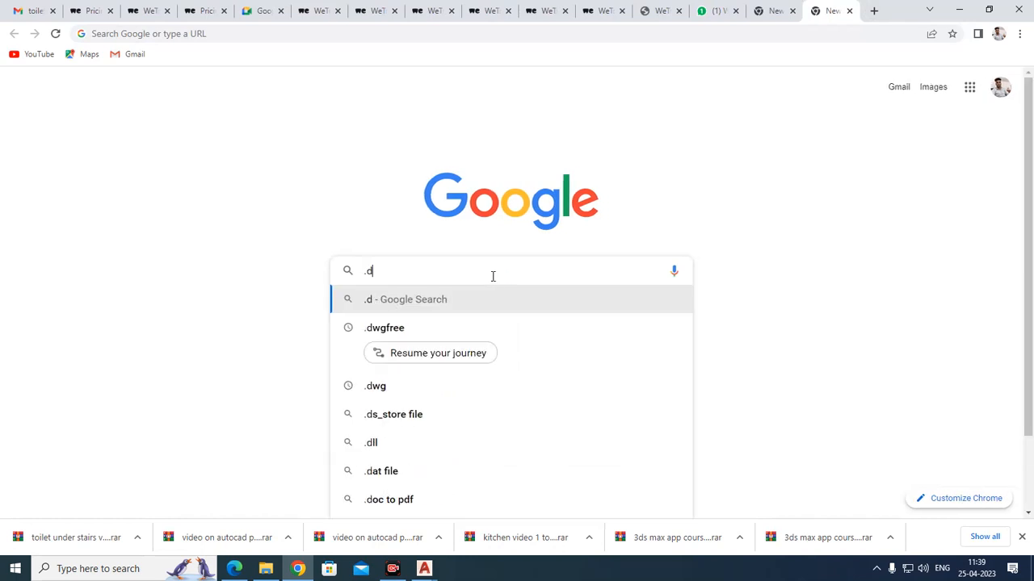
text(wg)
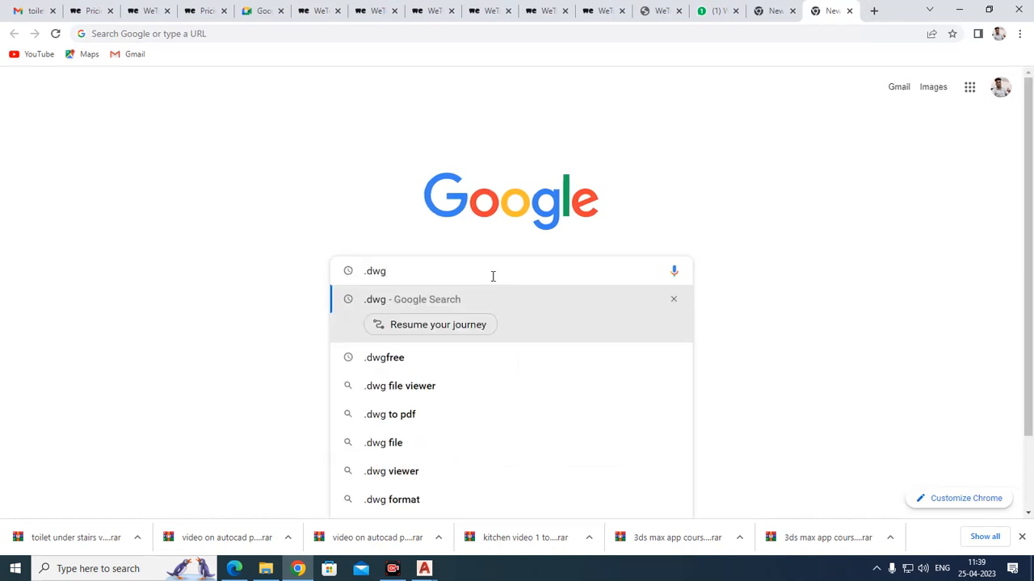
click(381, 359)
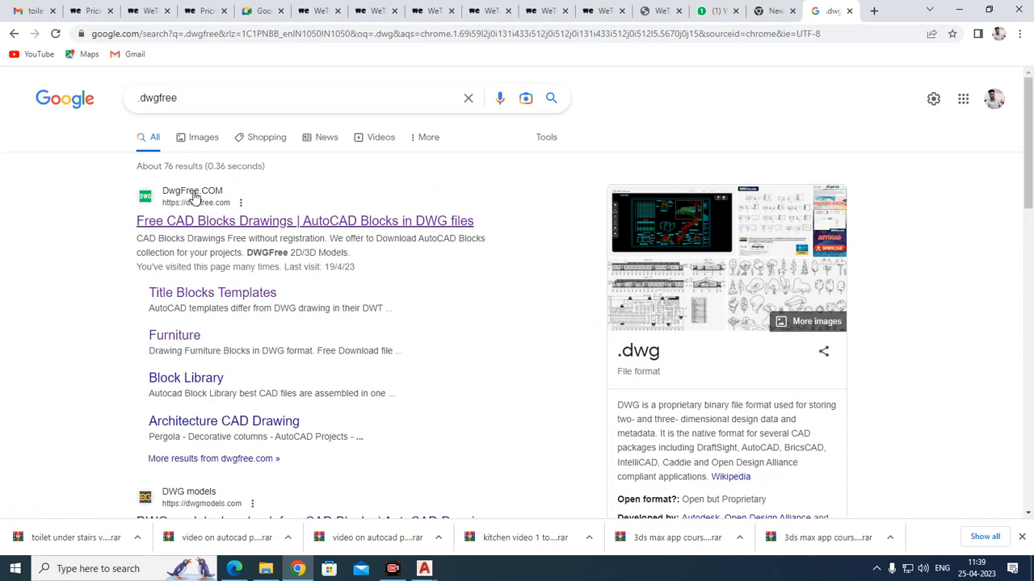
click(194, 201)
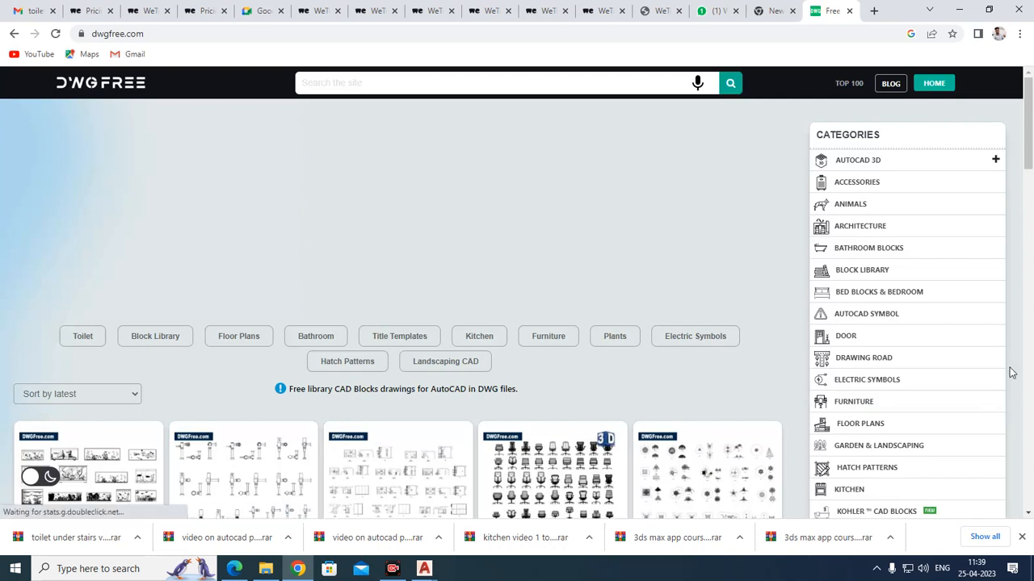
Step: Find the Title Blocks Templates category on the site and open it, closing the advertisement
scroll(968, 327, down, 1)
scroll(902, 242, down, 2)
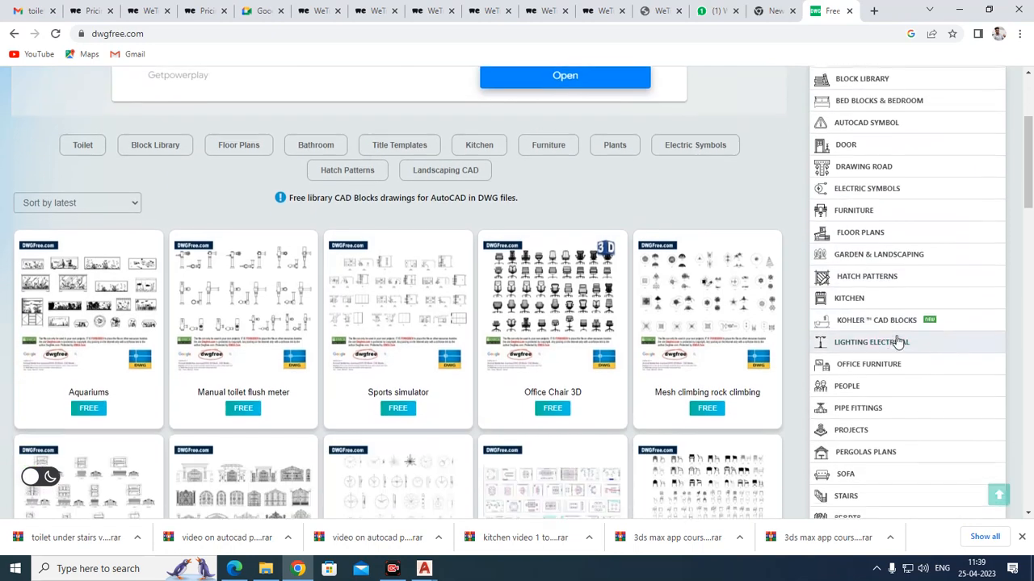
scroll(856, 323, down, 4)
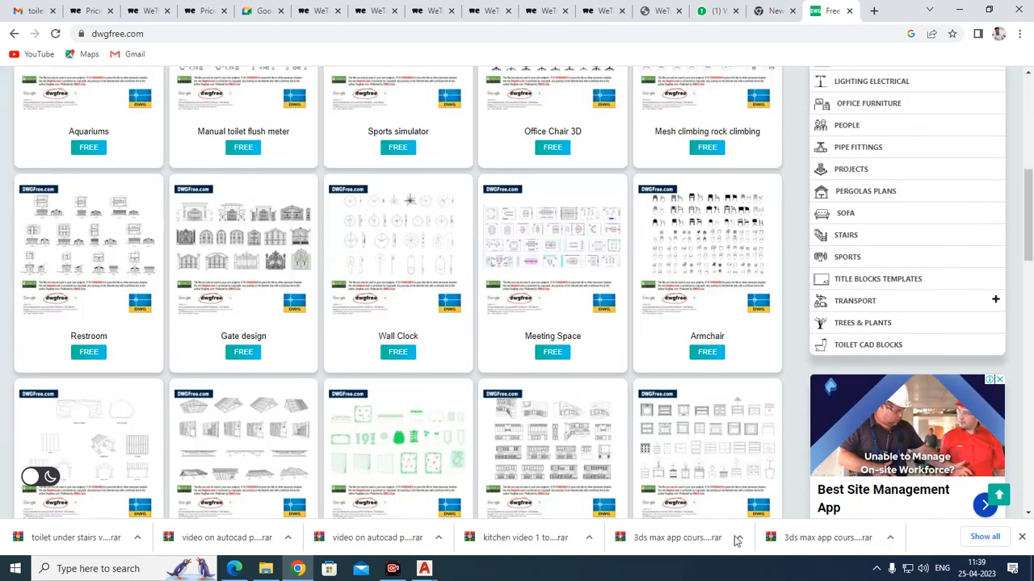
click(849, 283)
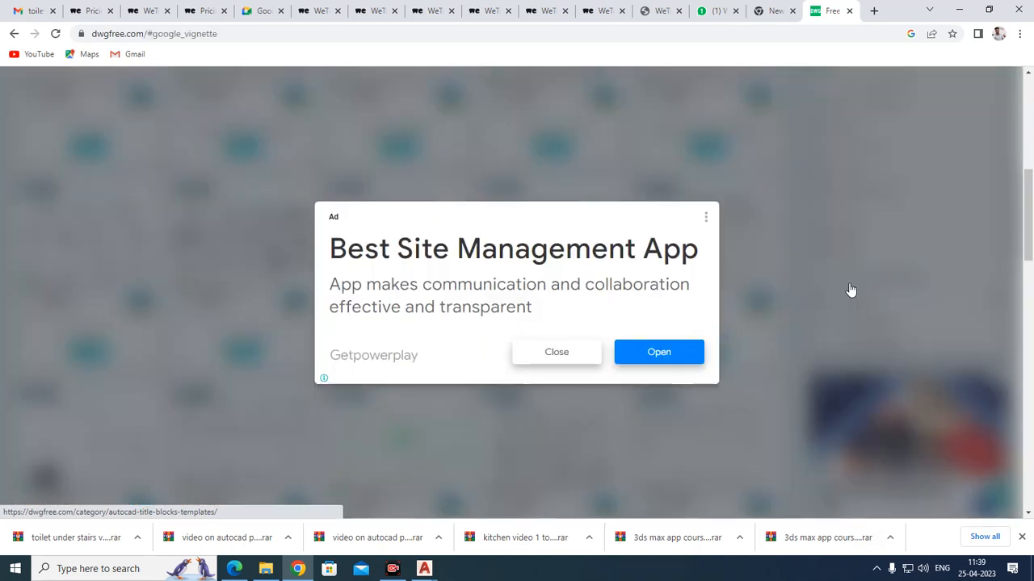
click(559, 355)
Step: Browse the title block templates, view the Foot of Plane Configured Double Letter page, and return to the template list
scroll(577, 330, down, 3)
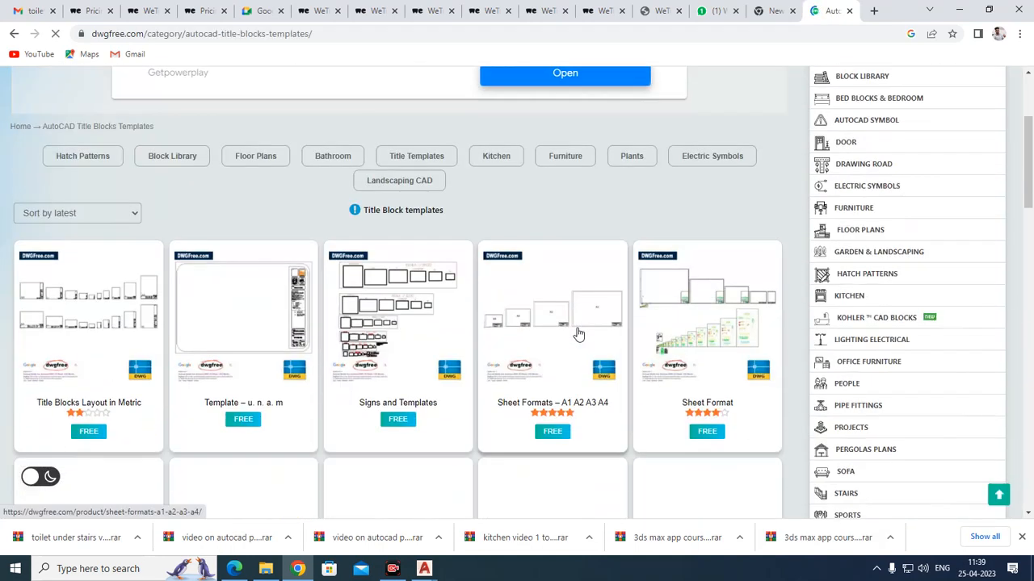
scroll(361, 347, down, 2)
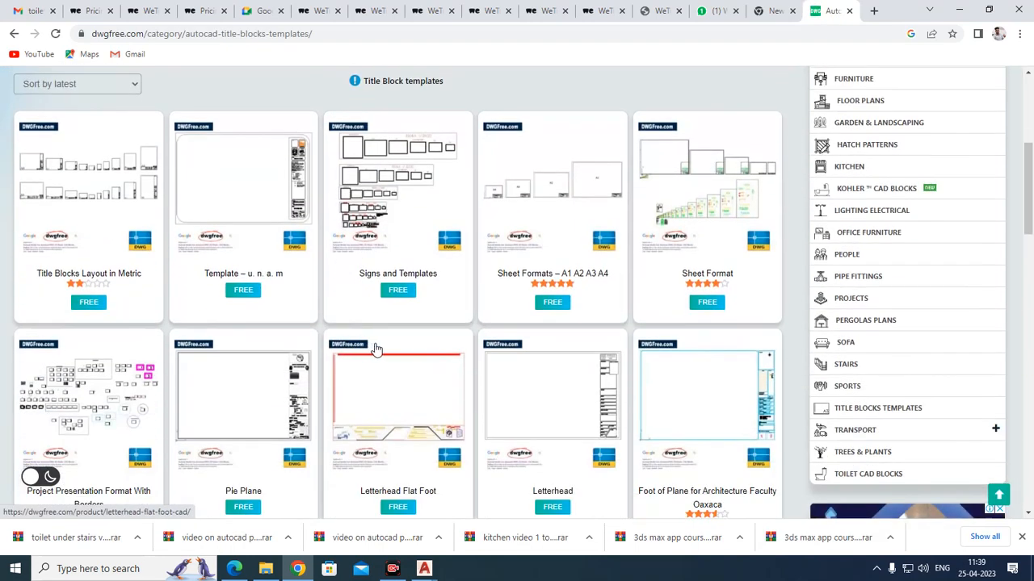
scroll(373, 347, down, 2)
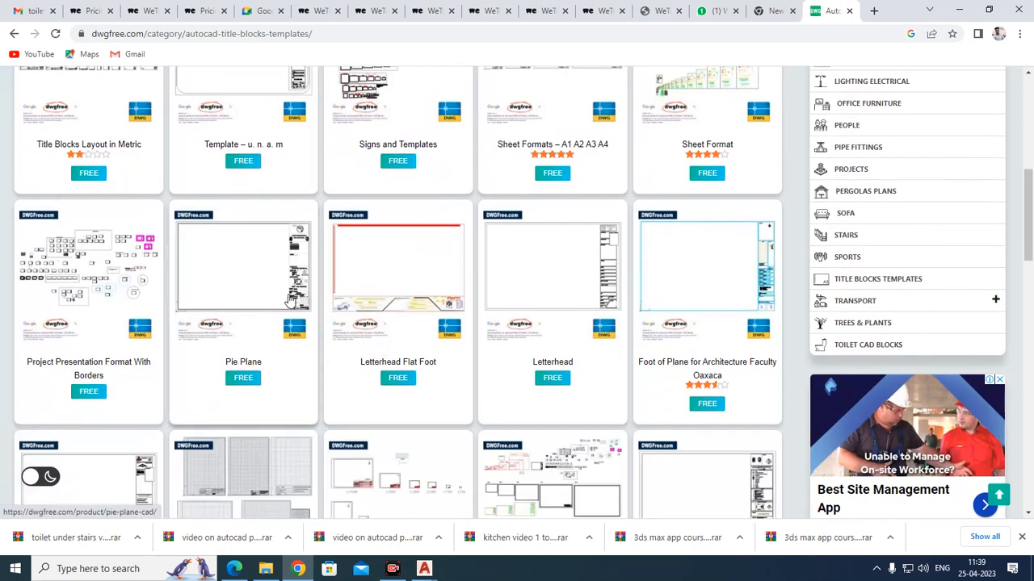
scroll(289, 299, down, 3)
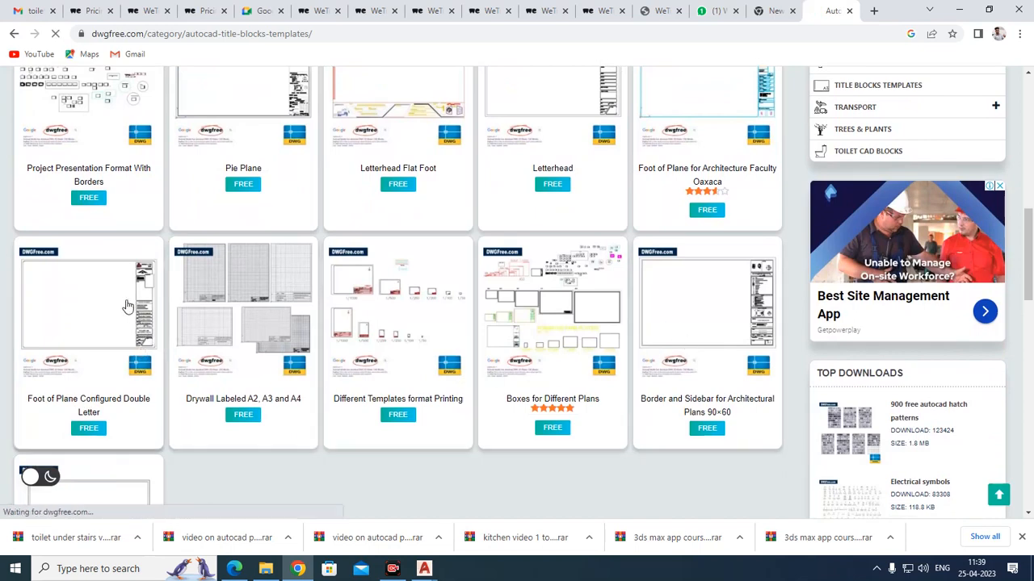
click(93, 317)
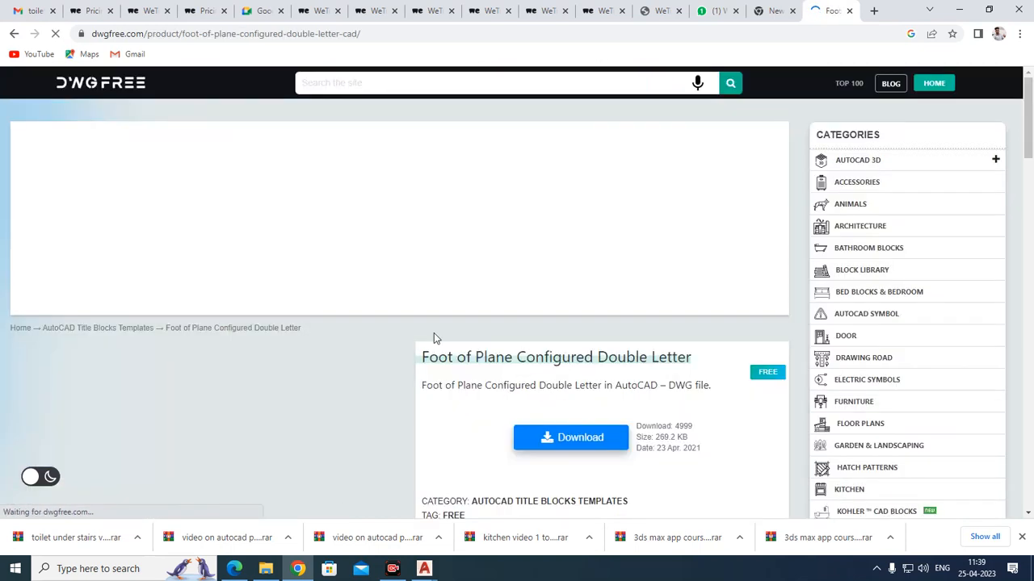
scroll(383, 394, down, 2)
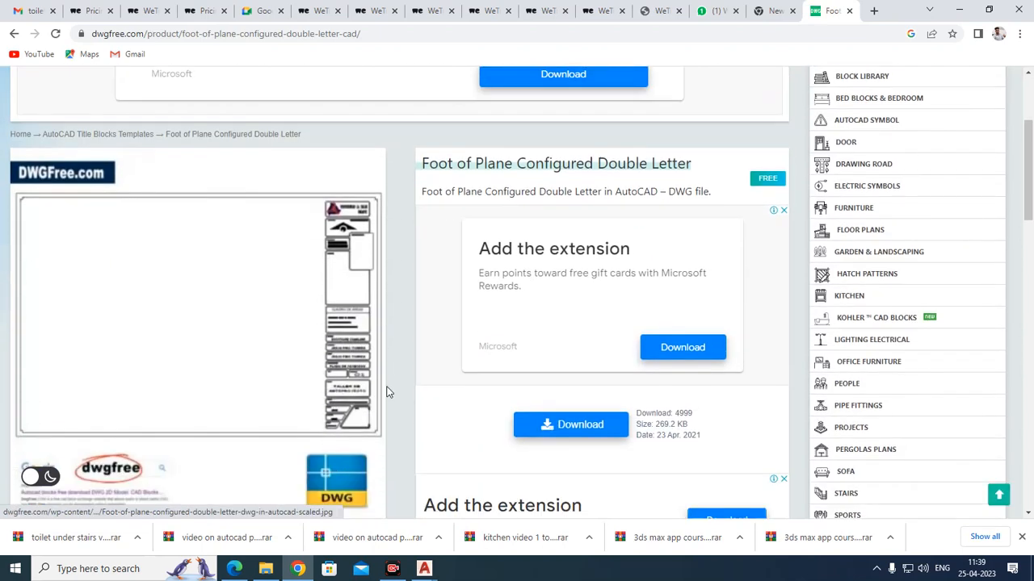
click(17, 36)
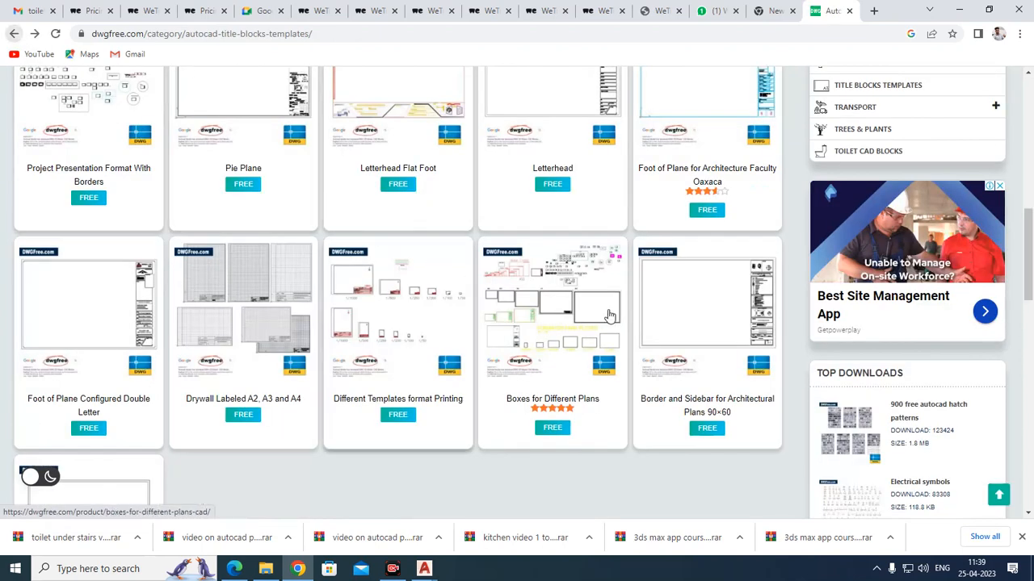
Step: Download the Border and Sidebar for Architectural Plans 90×60 drawing and open the downloaded file in AutoCAD
click(739, 324)
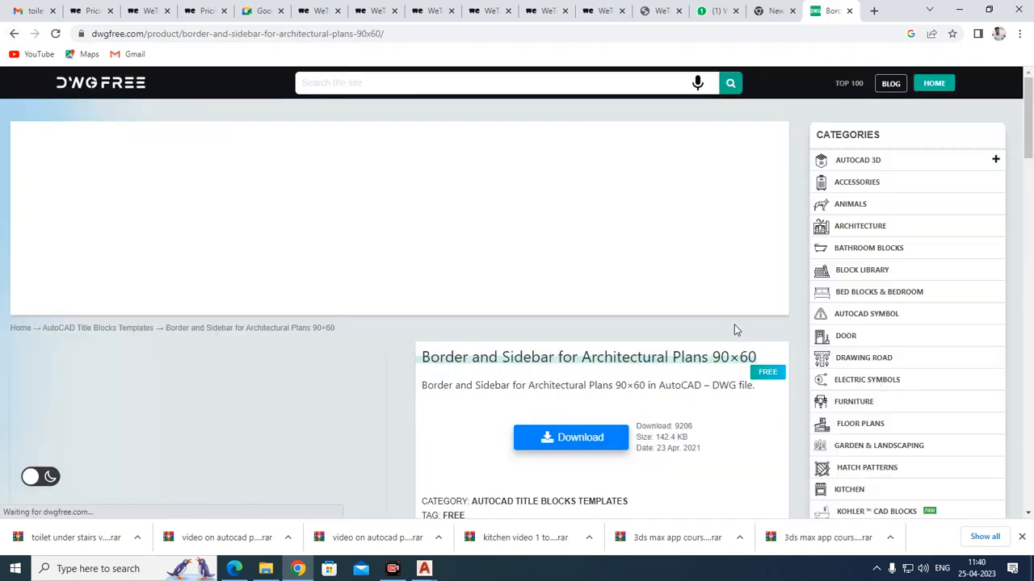
scroll(563, 302, down, 1)
scroll(565, 307, down, 1)
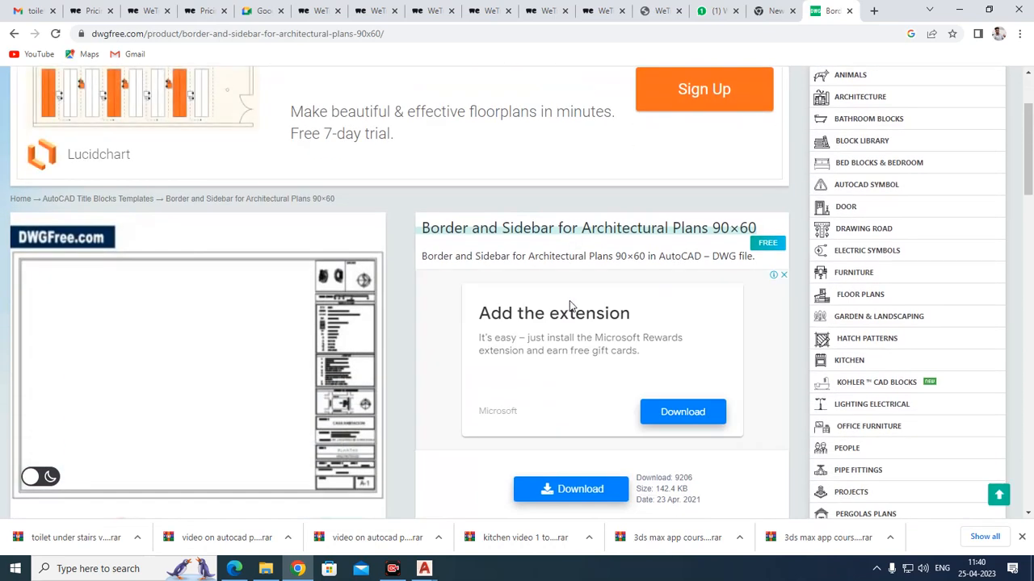
scroll(576, 307, down, 4)
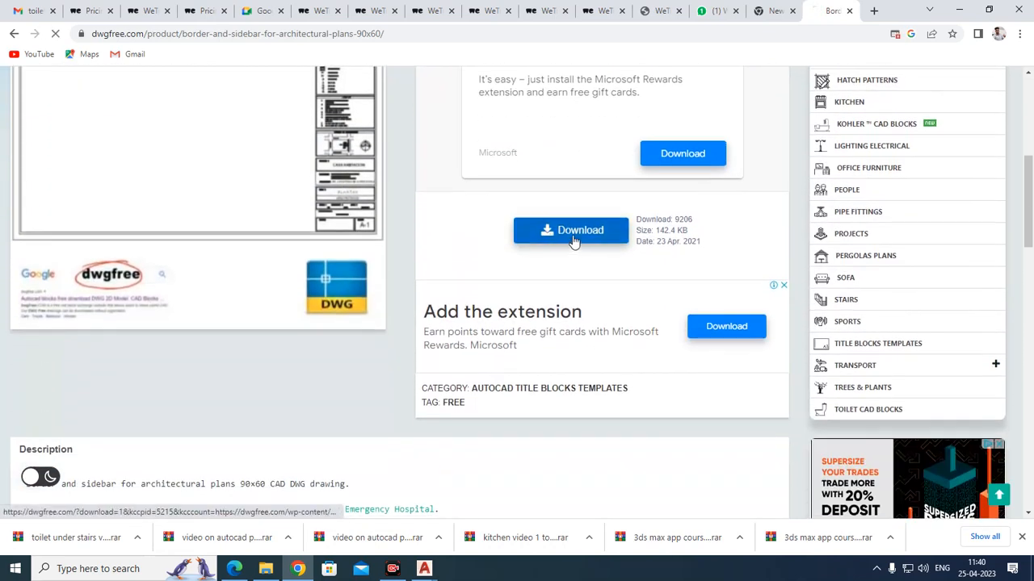
click(579, 233)
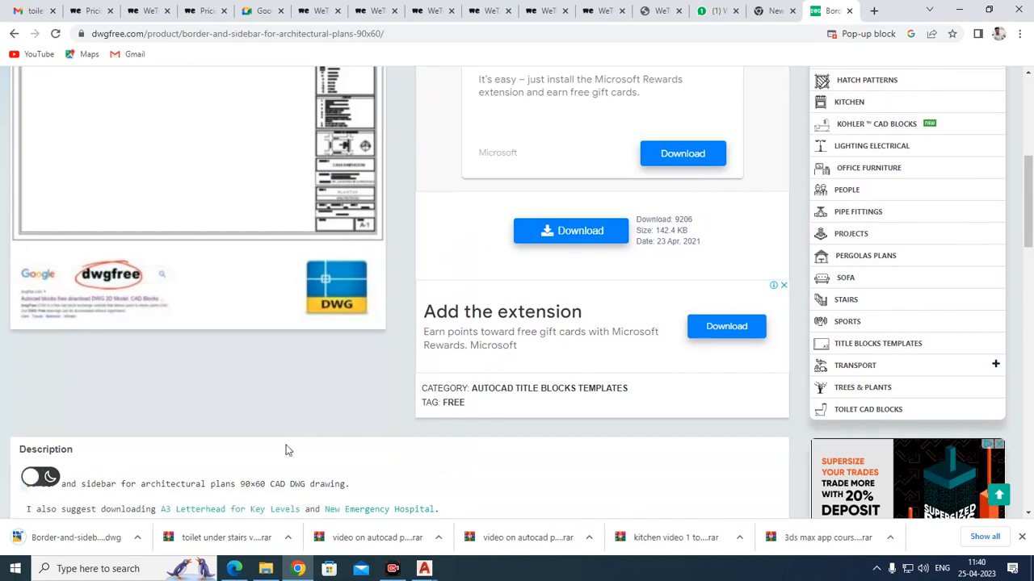
click(55, 539)
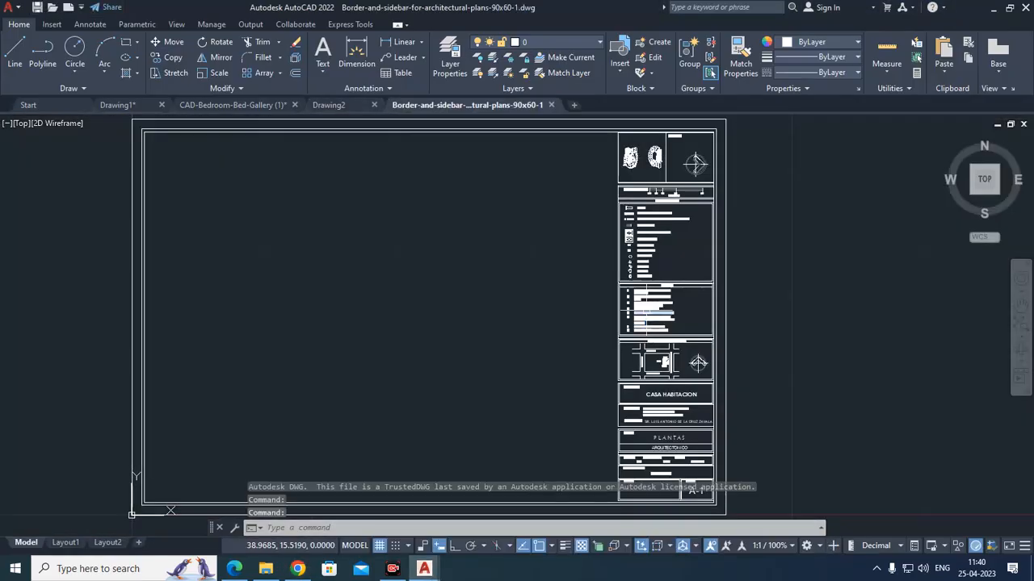
Step: Examine the upper part of the sheet's sidebar: the logos, north arrow, graphic scale and symbol legend
scroll(654, 181, up, 2)
scroll(651, 225, up, 4)
mouse_move(649, 226)
middle_down()
mouse_move(642, 392)
mouse_move(654, 271)
mouse_move(632, 305)
middle_up()
scroll(638, 271, up, 2)
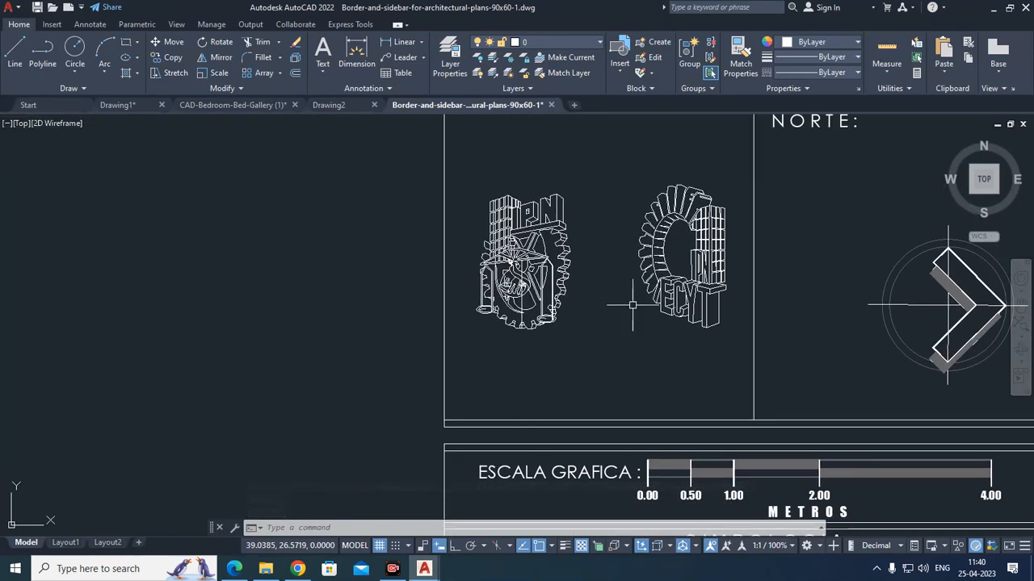
scroll(618, 253, down, 2)
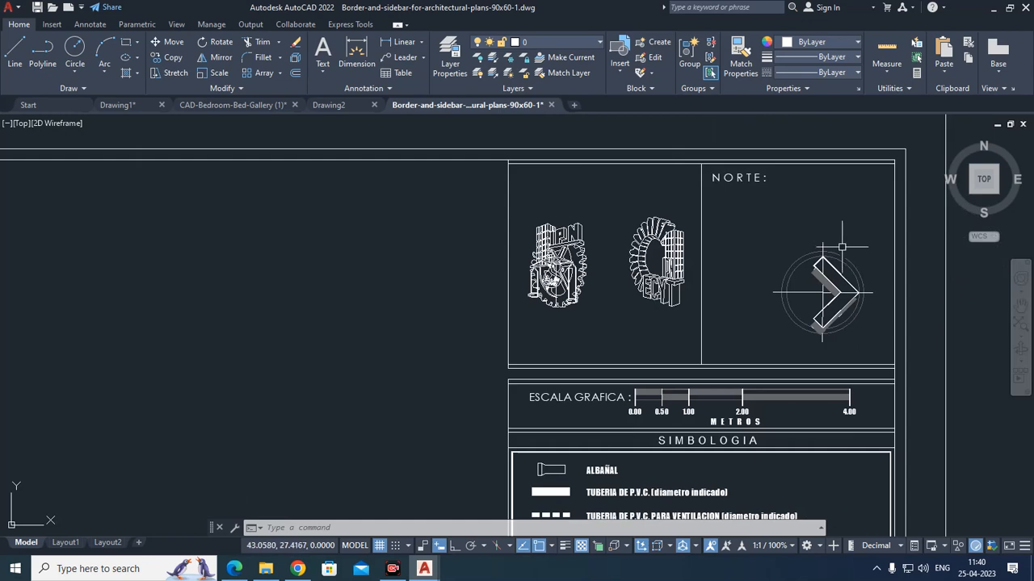
middle_drag(804, 358, 732, 175)
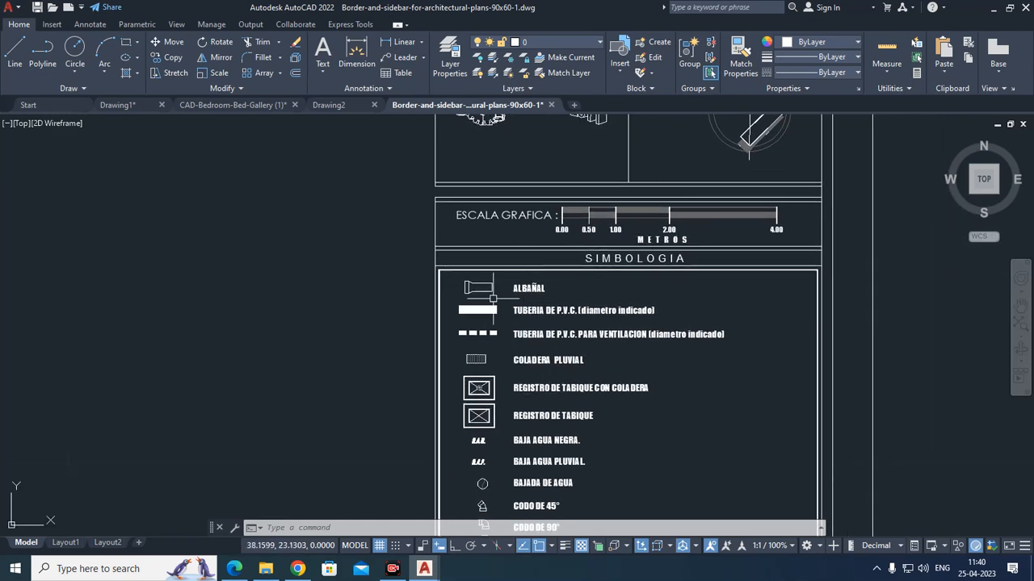
scroll(565, 323, down, 2)
scroll(537, 367, up, 4)
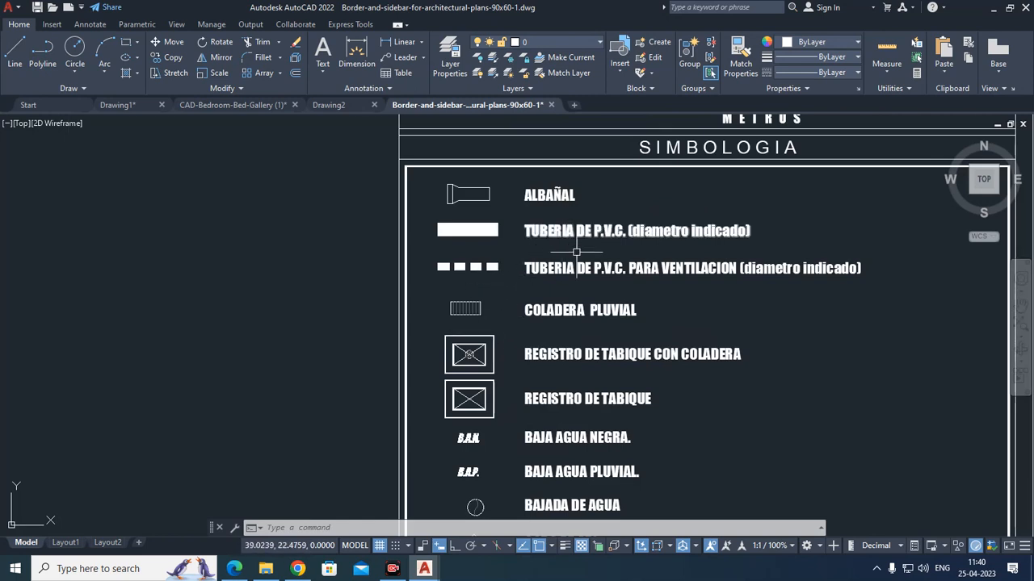
Step: Examine the sidebar's notes, location sketch, project and owner details, scale, date and sheet number, and return to the whole sheet
scroll(564, 232, down, 6)
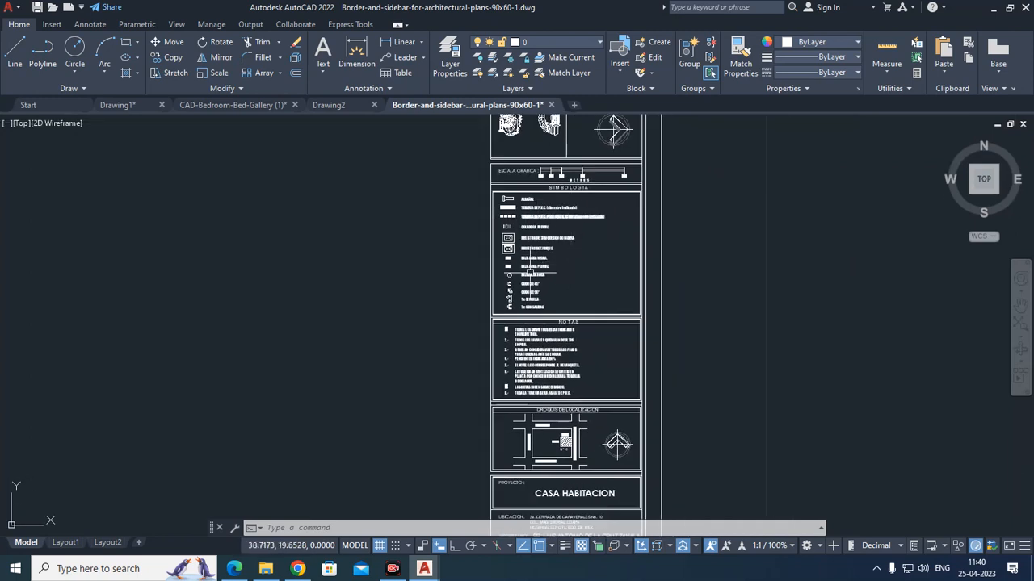
scroll(580, 207, up, 2)
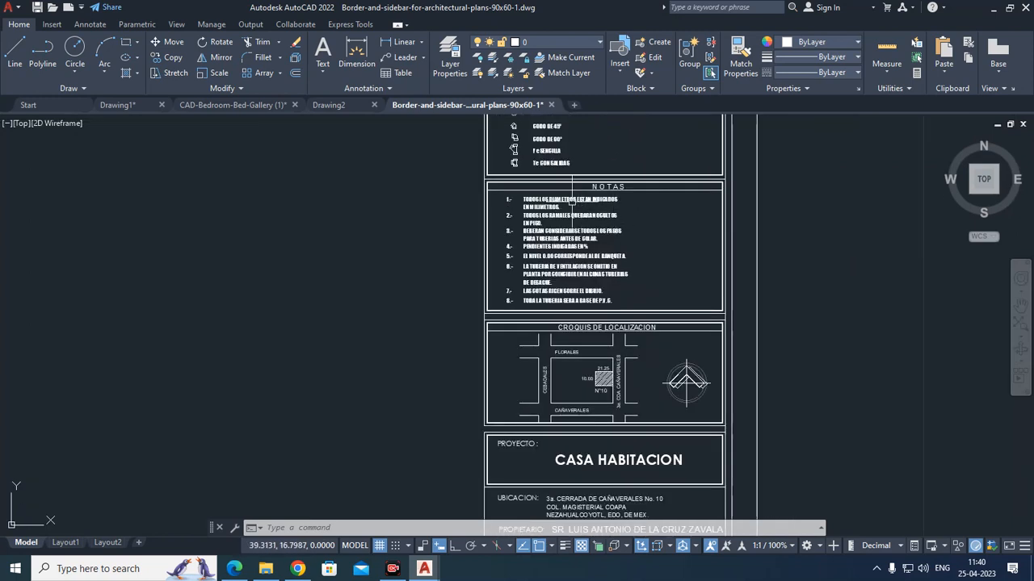
middle_drag(592, 321, 584, 240)
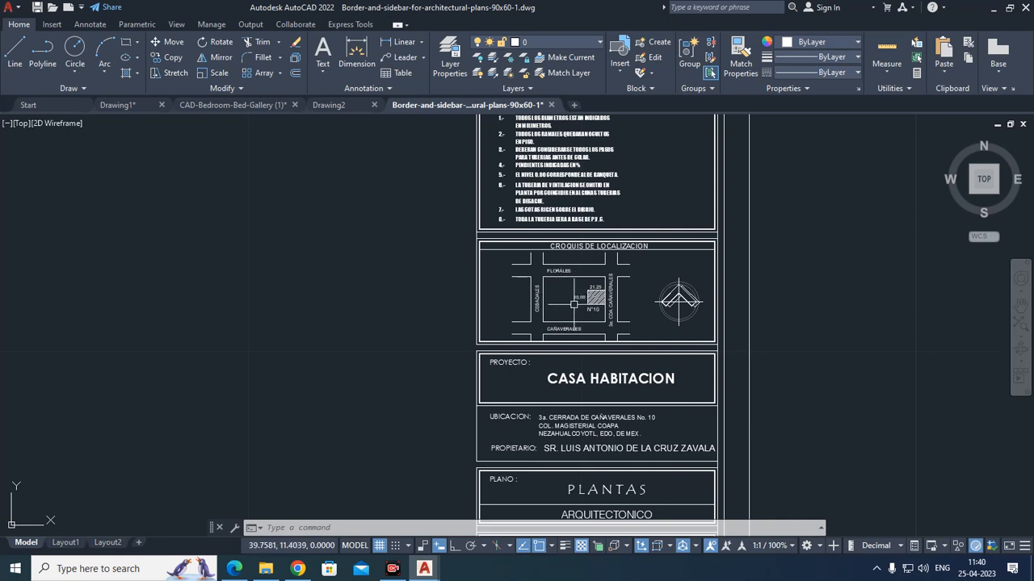
middle_drag(596, 367, 572, 223)
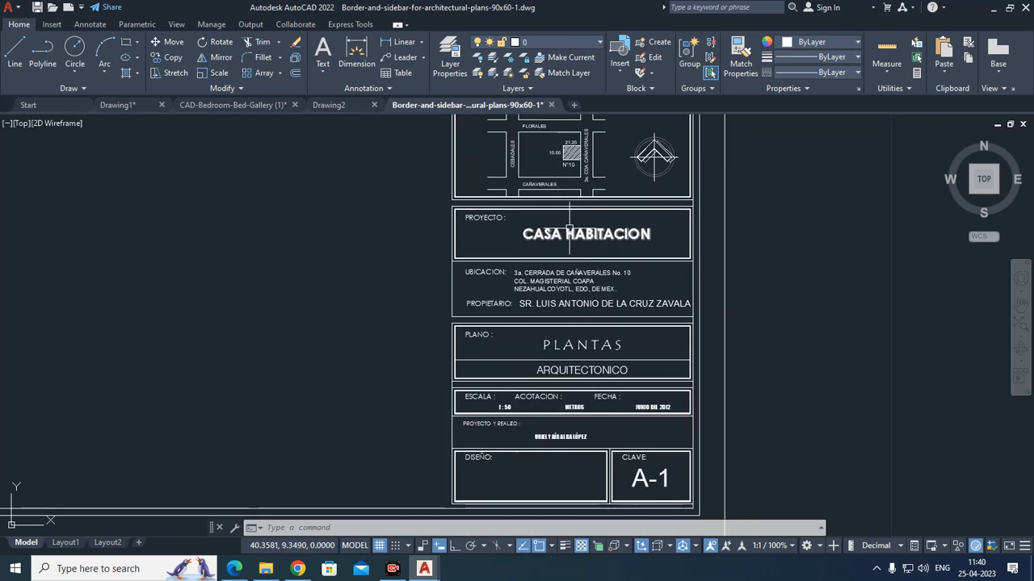
middle_drag(581, 322, 575, 294)
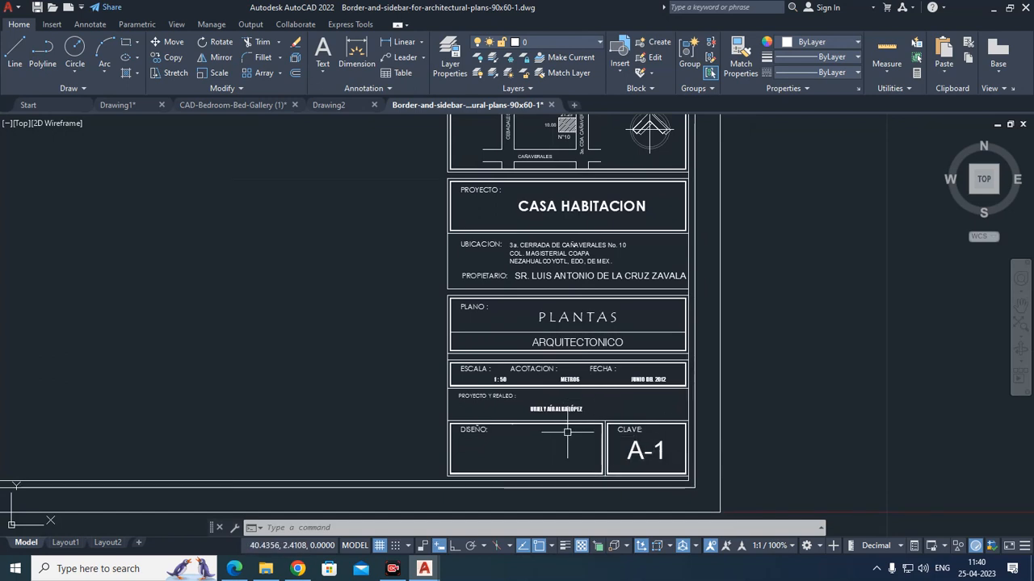
scroll(583, 429, down, 5)
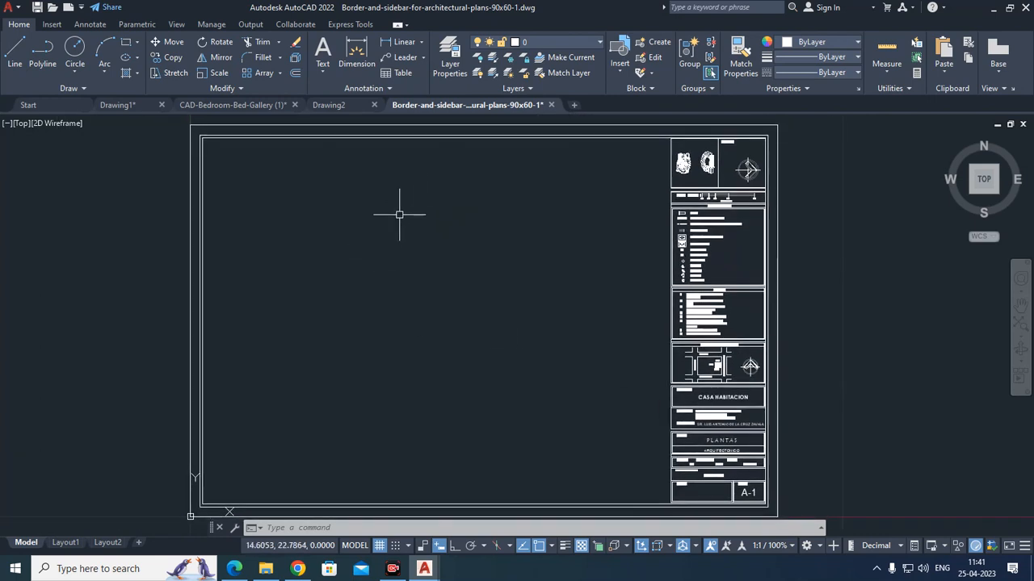
Step: Switch to Drawing1 and copy all three bed views to the clipboard
click(140, 107)
click(392, 157)
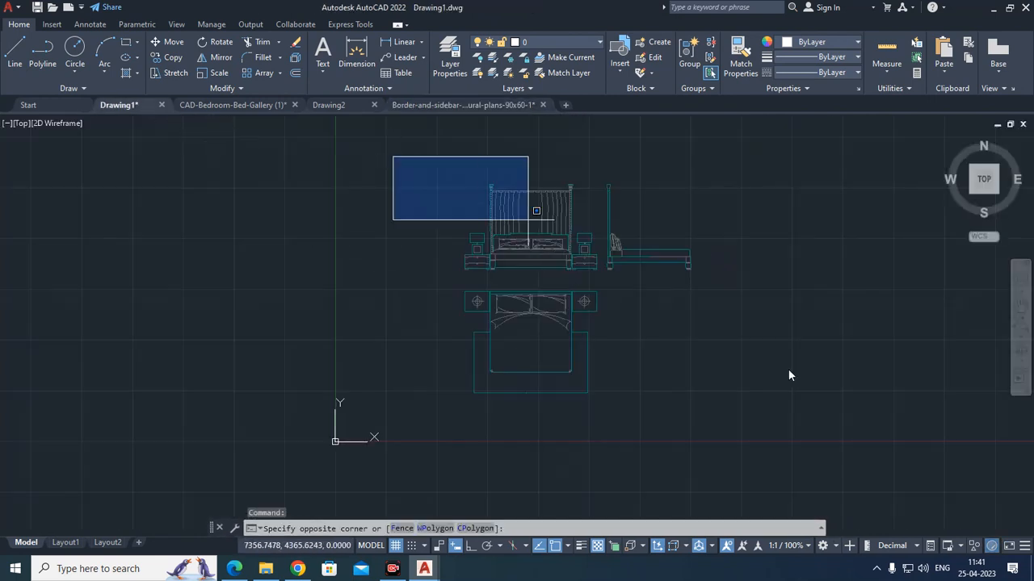
click(773, 402)
key(ctrl+c)
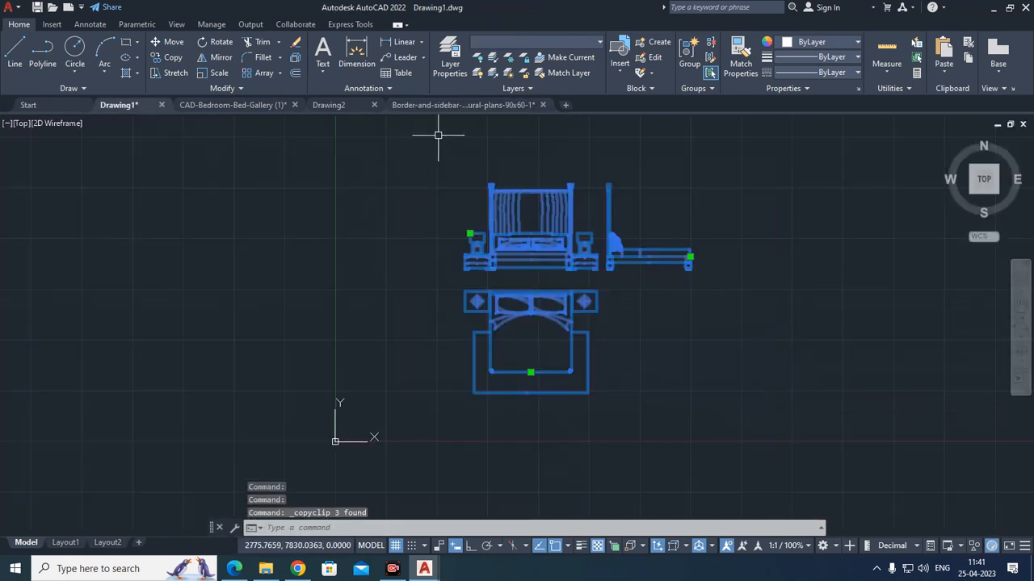
Step: Paste the copied bed views into the Border-and-sidebar drawing, outside the sheet border on its right
click(440, 104)
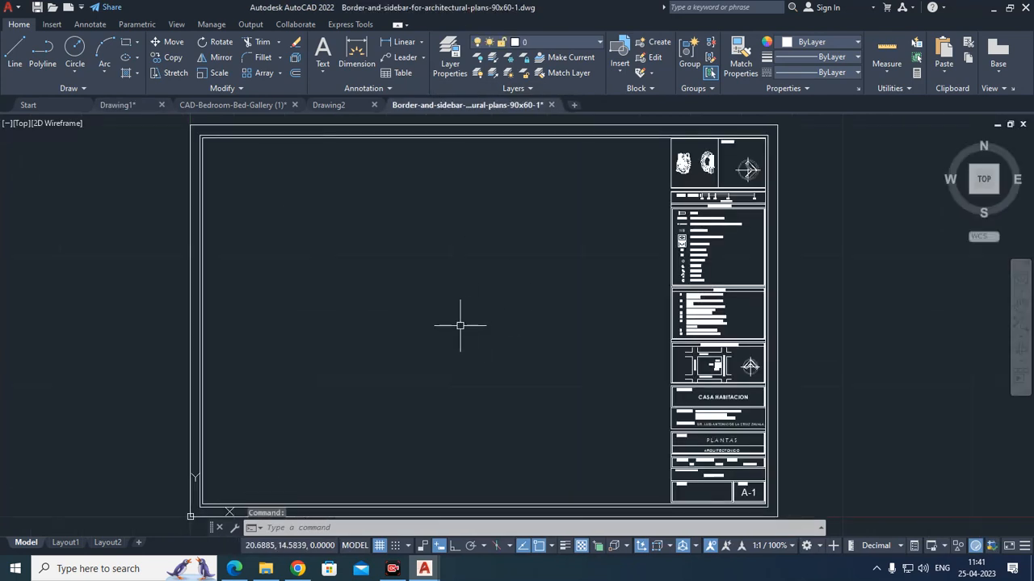
key(ctrl+v)
scroll(420, 355, down, 5)
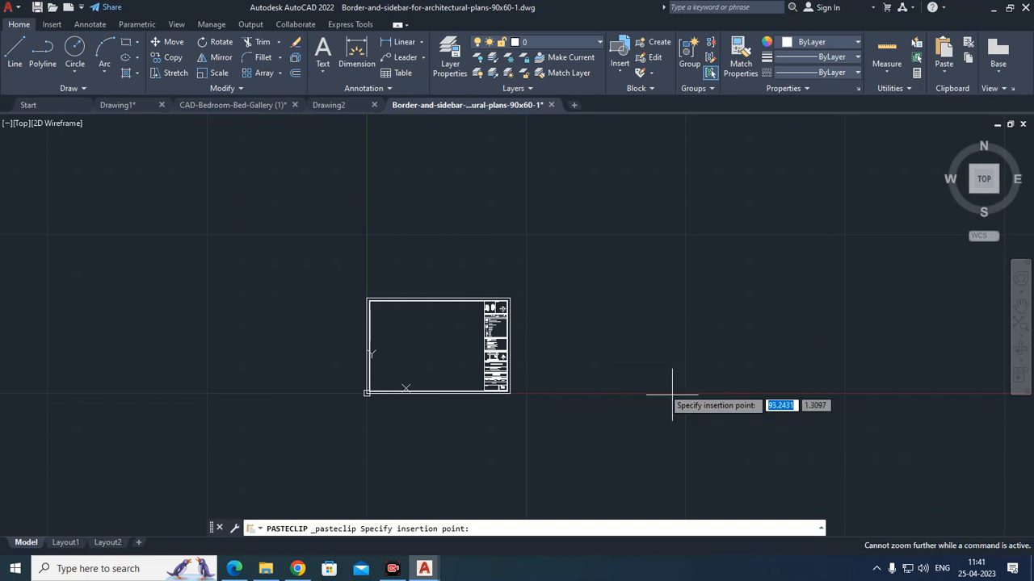
click(654, 419)
scroll(609, 394, down, 5)
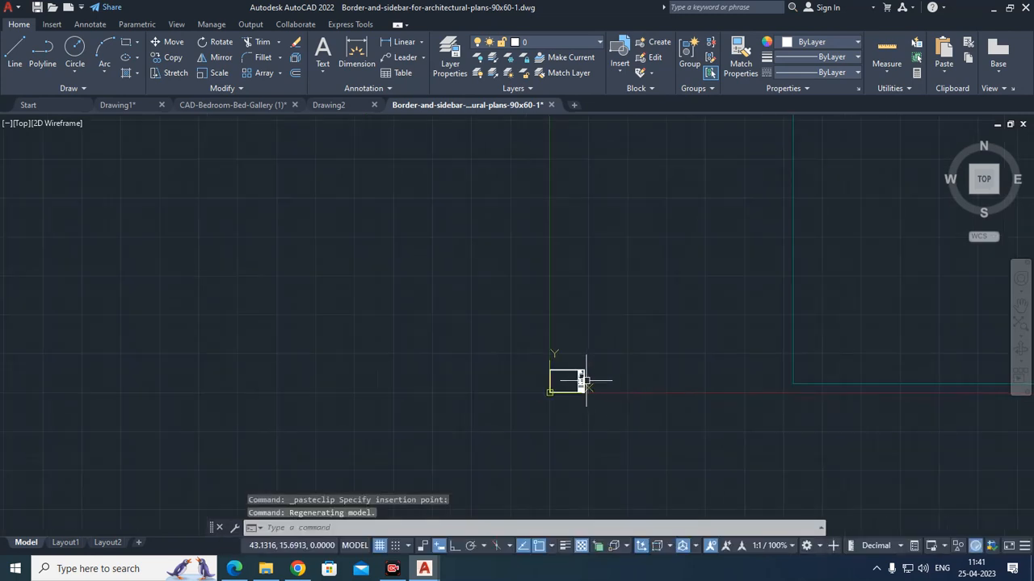
scroll(572, 381, down, 5)
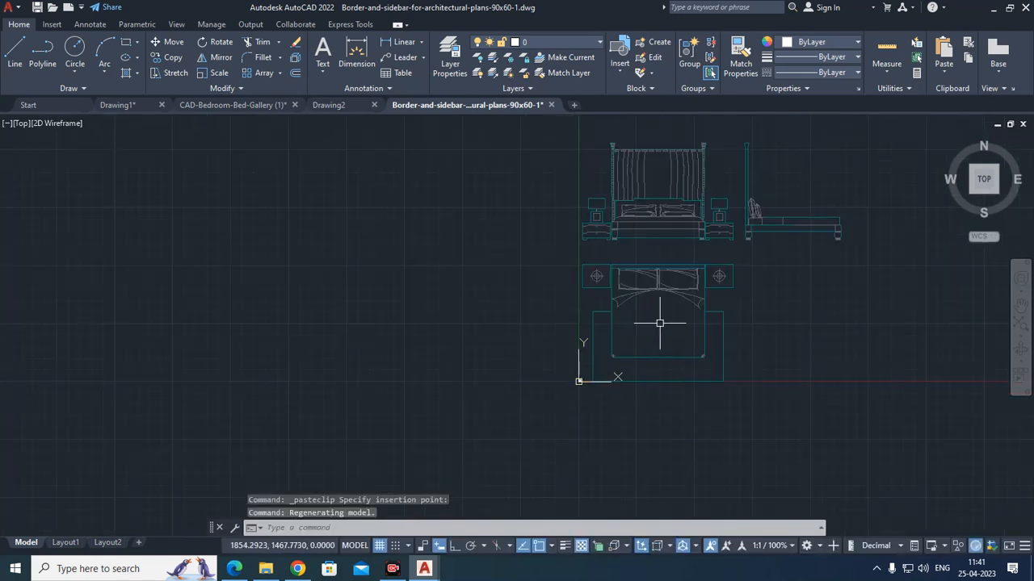
Step: Scale down all three pasted bed views, using the lower-left corner of the bed plan's outline as the base point
click(805, 157)
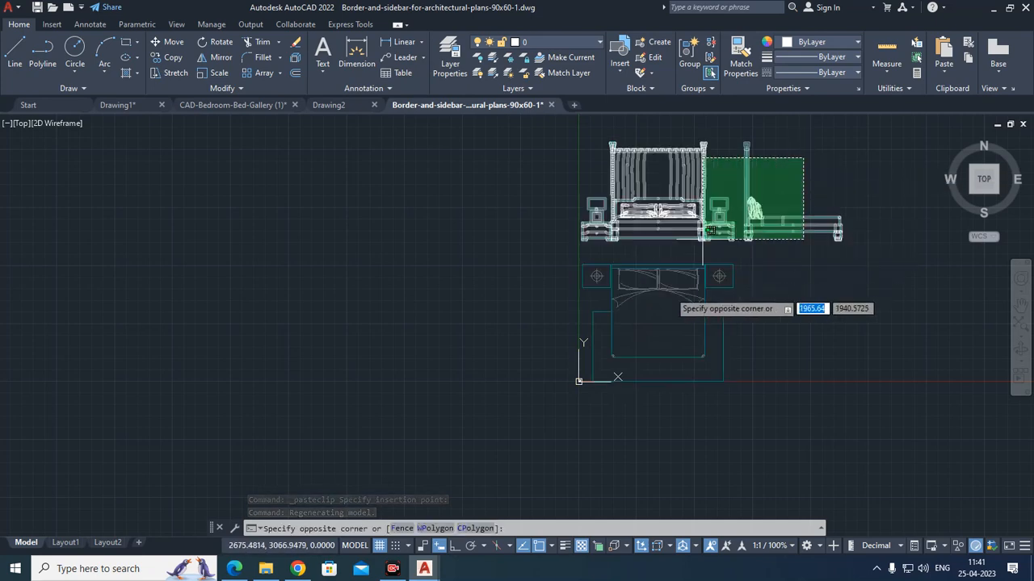
click(677, 304)
text(sc)
key(Return)
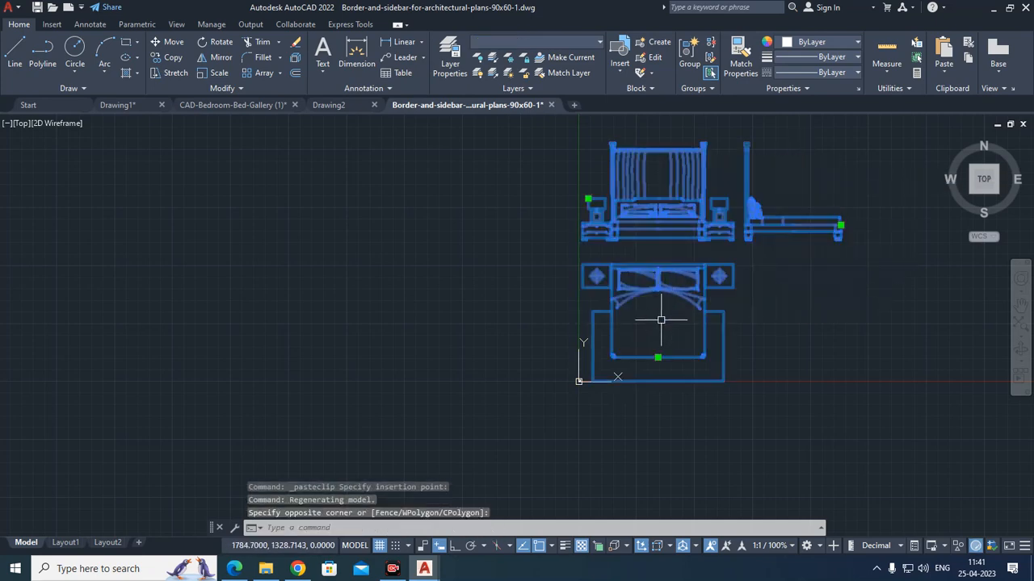
scroll(589, 380, up, 3)
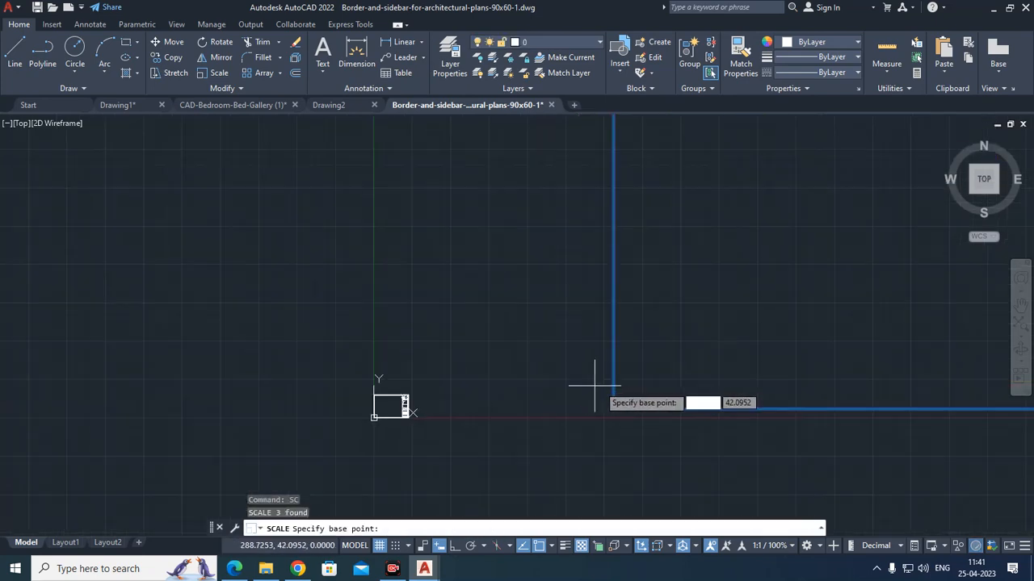
click(616, 402)
key(Return)
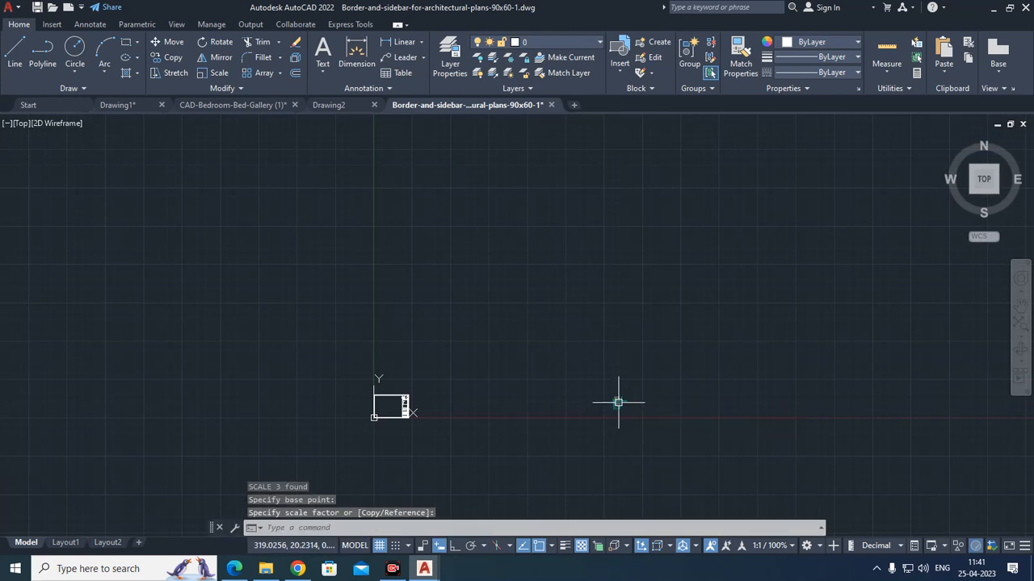
Step: Move all three scaled bed views into the blank drawing area of the title block sheet
click(613, 380)
click(656, 423)
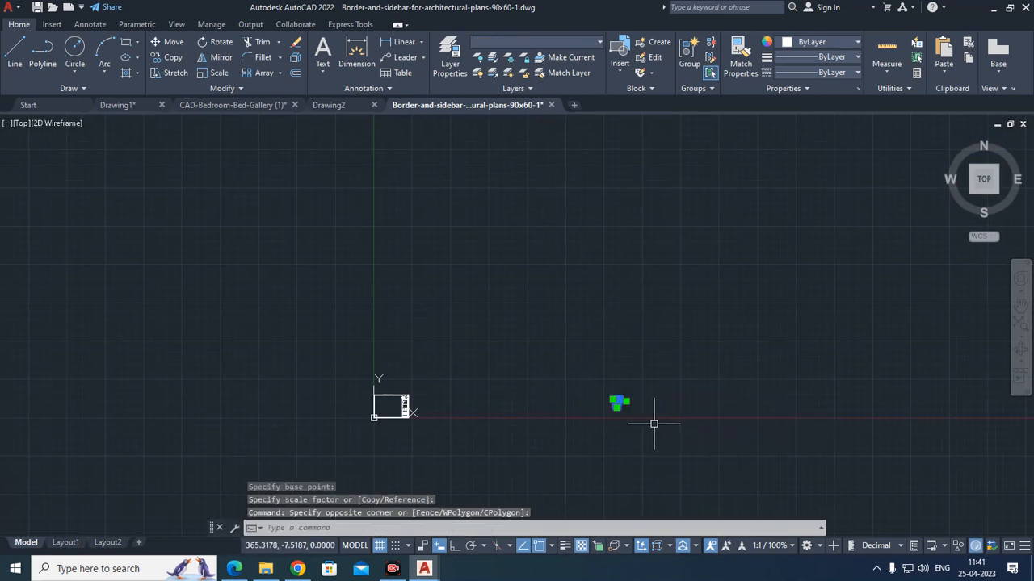
text(m)
key(Return)
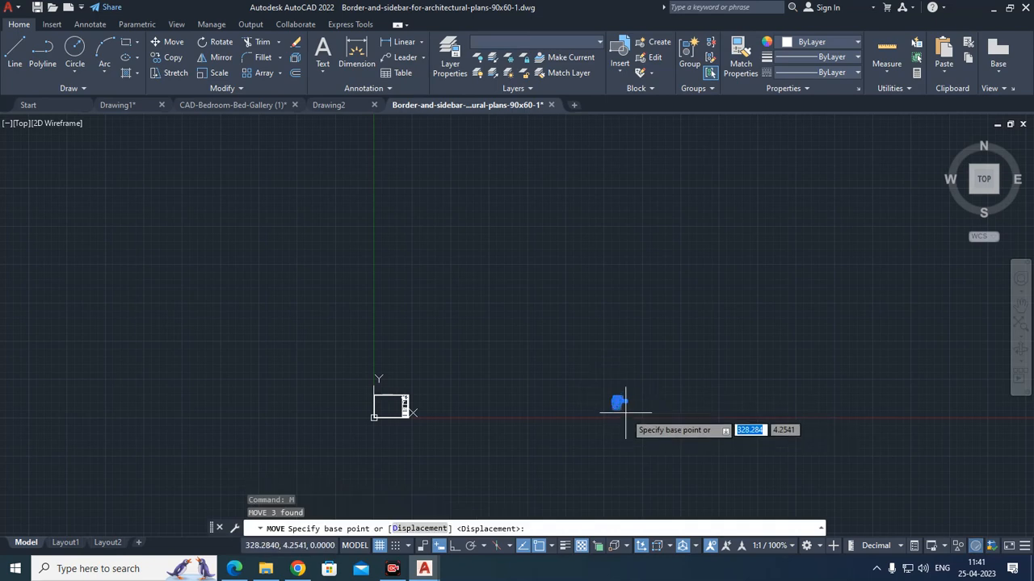
click(617, 408)
scroll(388, 434, up, 8)
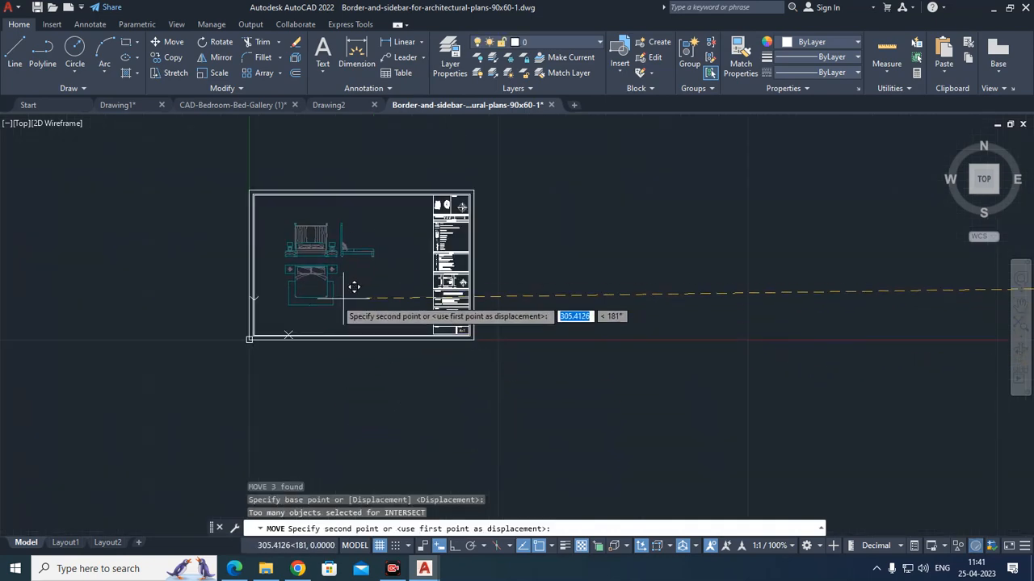
click(427, 304)
Step: Scale up the three bed views inside the sheet, using the lower-left corner of the bed plan's outline as the base point
click(441, 259)
click(368, 307)
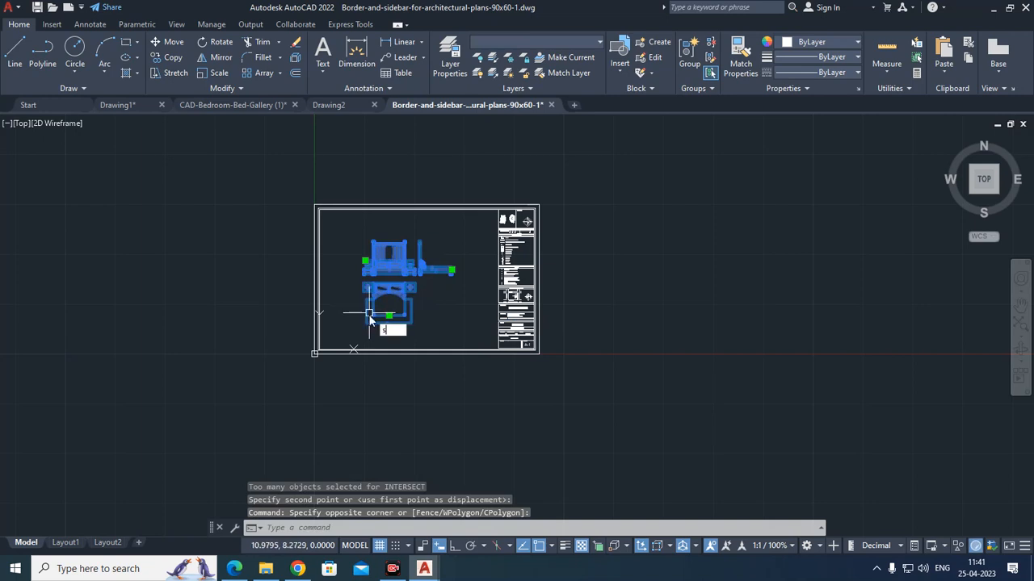
text(sc)
key(Return)
scroll(363, 323, up, 2)
click(369, 323)
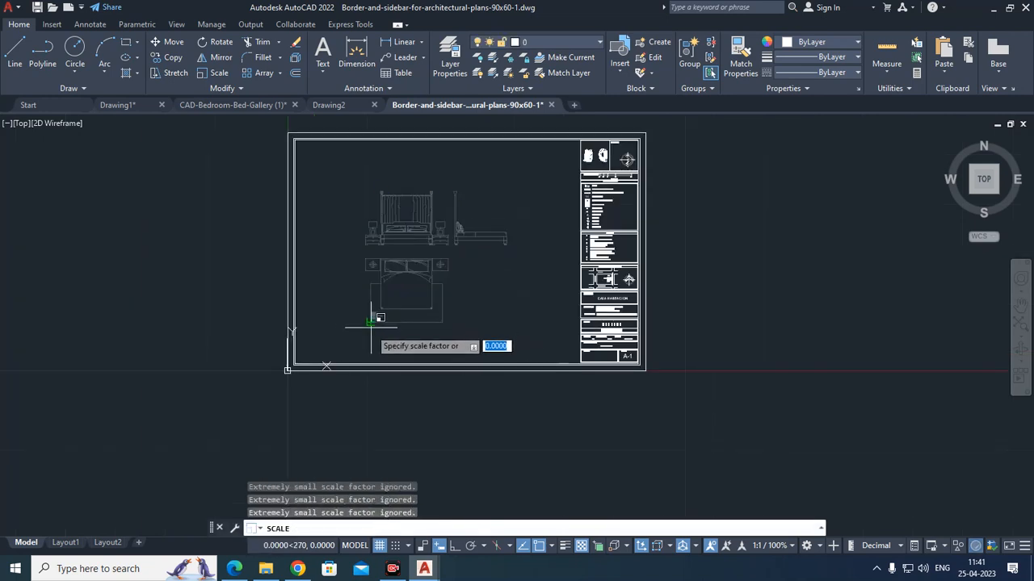
click(340, 421)
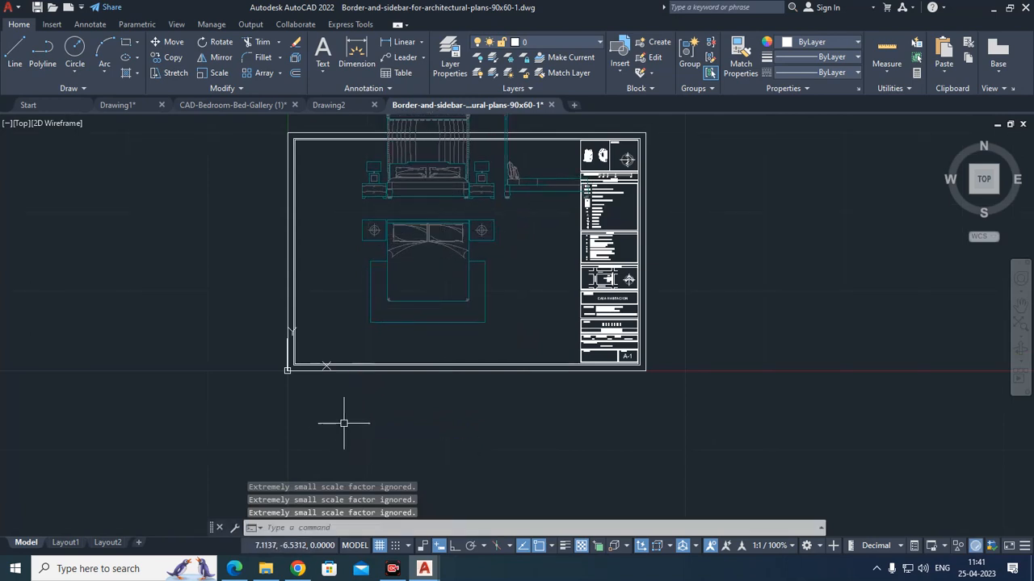
Step: Move the three enlarged bed views down and to the left so they fit inside the border, clear of the sidebar
click(533, 162)
click(440, 251)
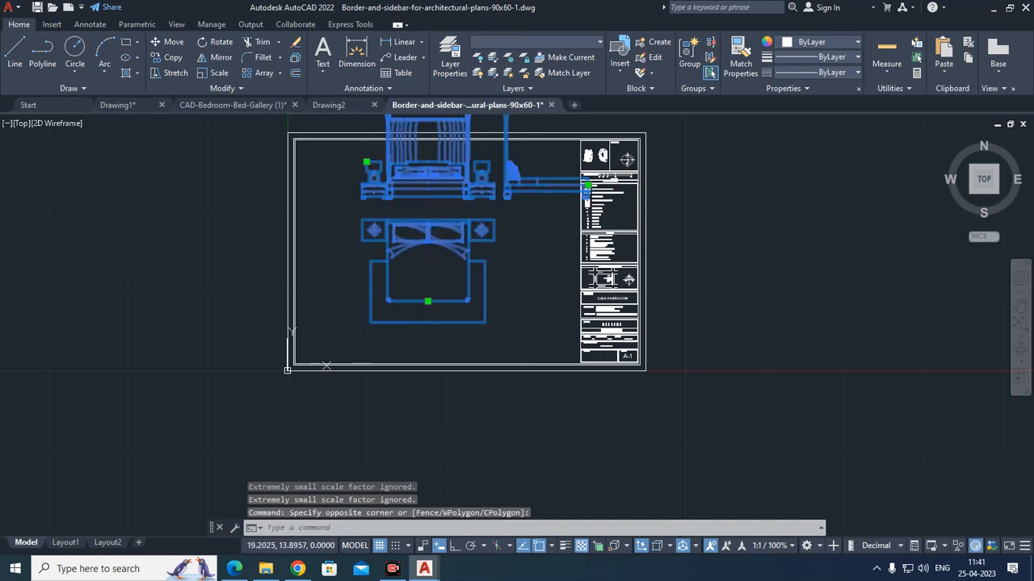
text(m)
key(Return)
click(448, 227)
click(421, 244)
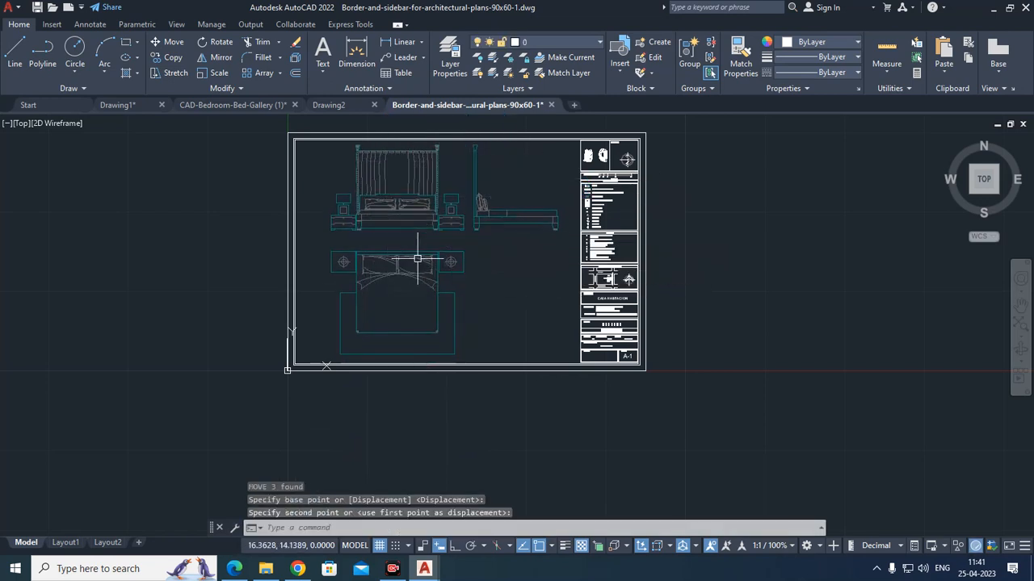
Step: Set up a DWG To PDF.pc3 plot with a window spanning the sheet's outer border, and preview it
middle_drag(550, 351, 576, 385)
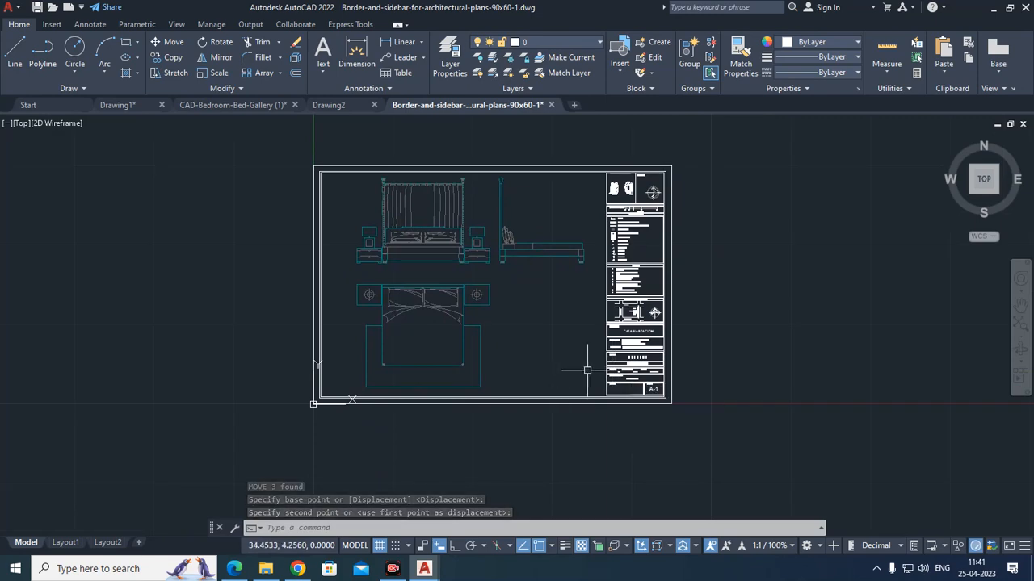
key(ctrl+p)
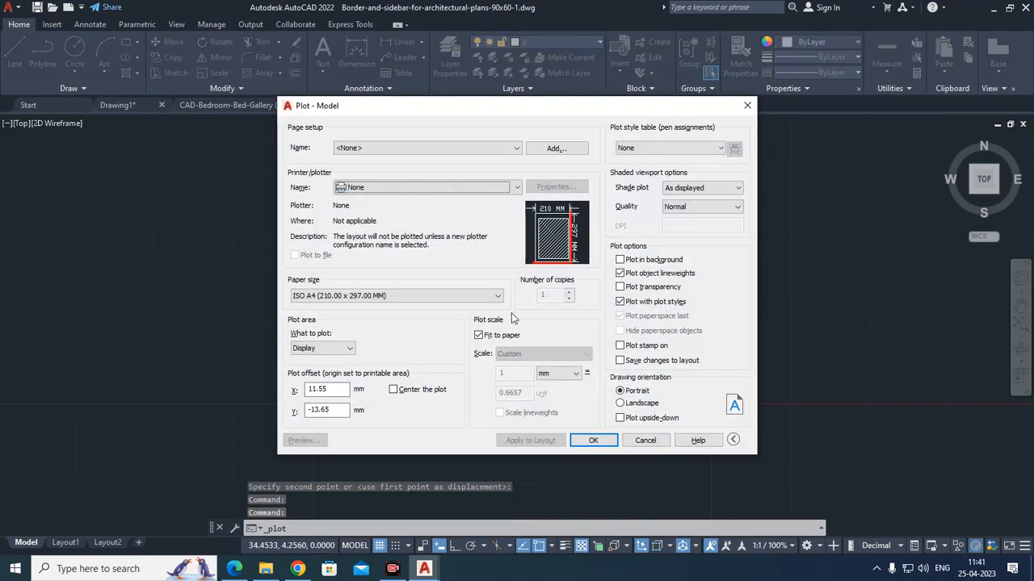
click(462, 192)
click(396, 353)
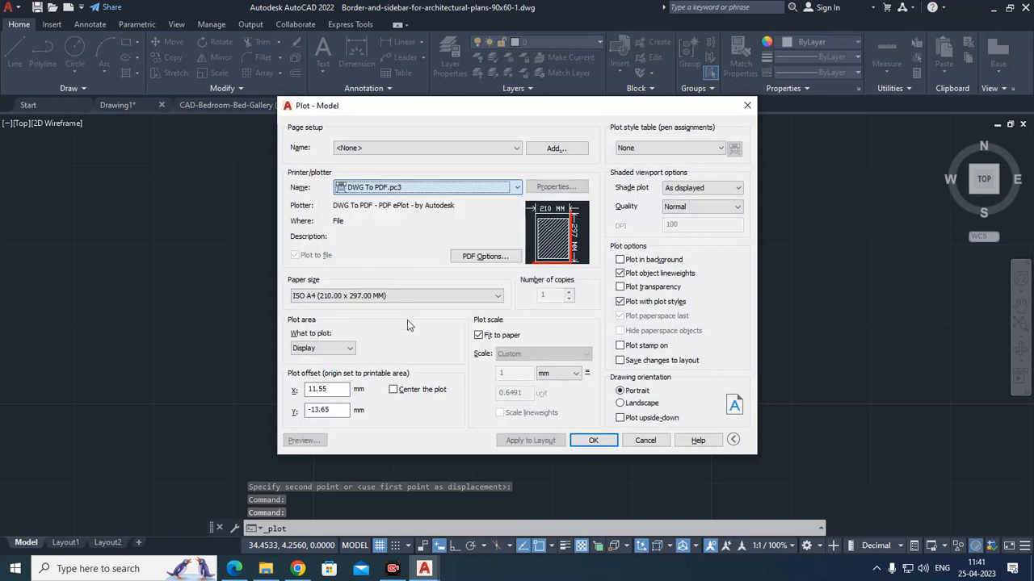
click(327, 348)
click(319, 368)
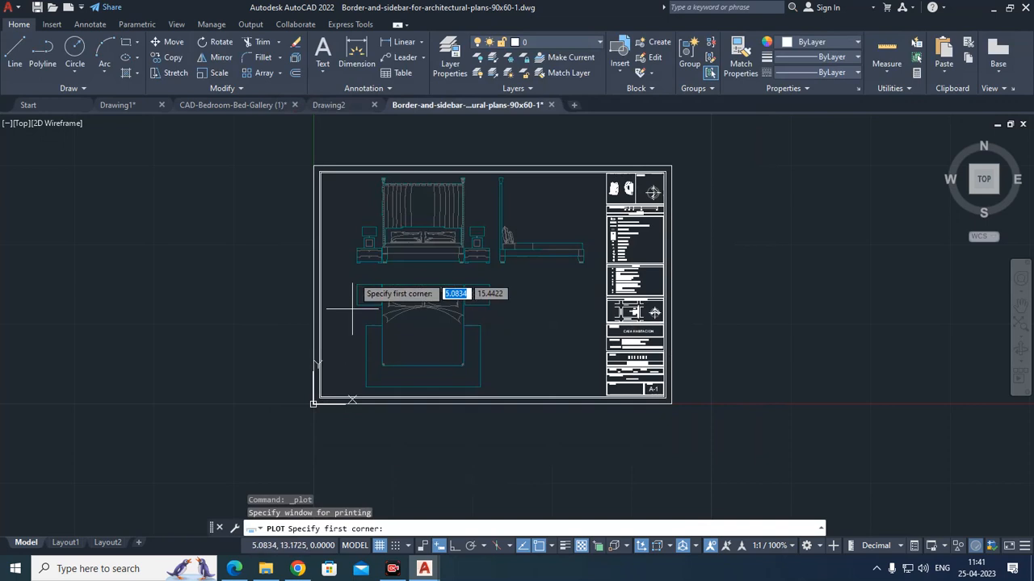
scroll(312, 155, up, 2)
click(311, 166)
scroll(408, 325, down, 4)
scroll(554, 325, up, 7)
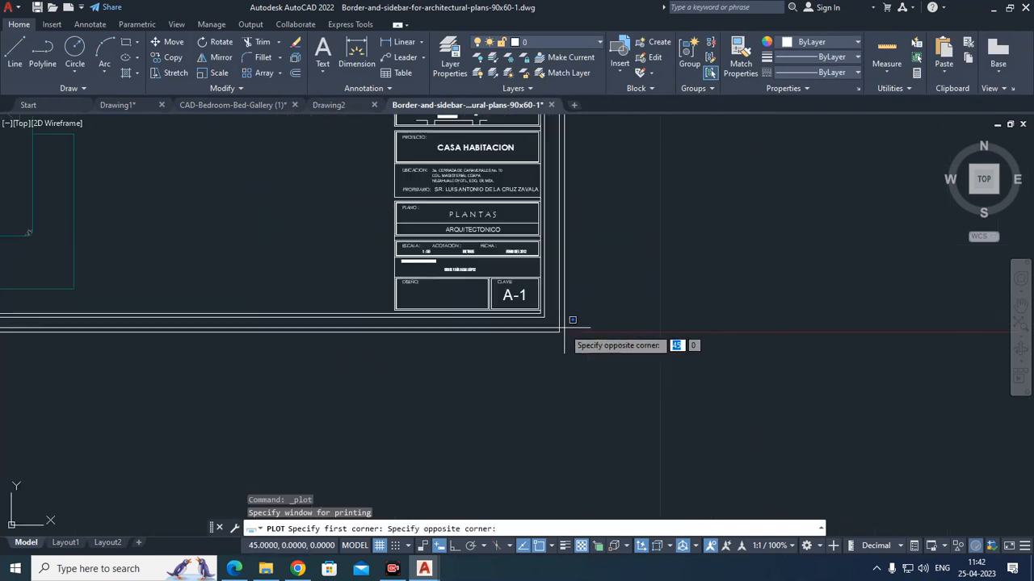
click(564, 333)
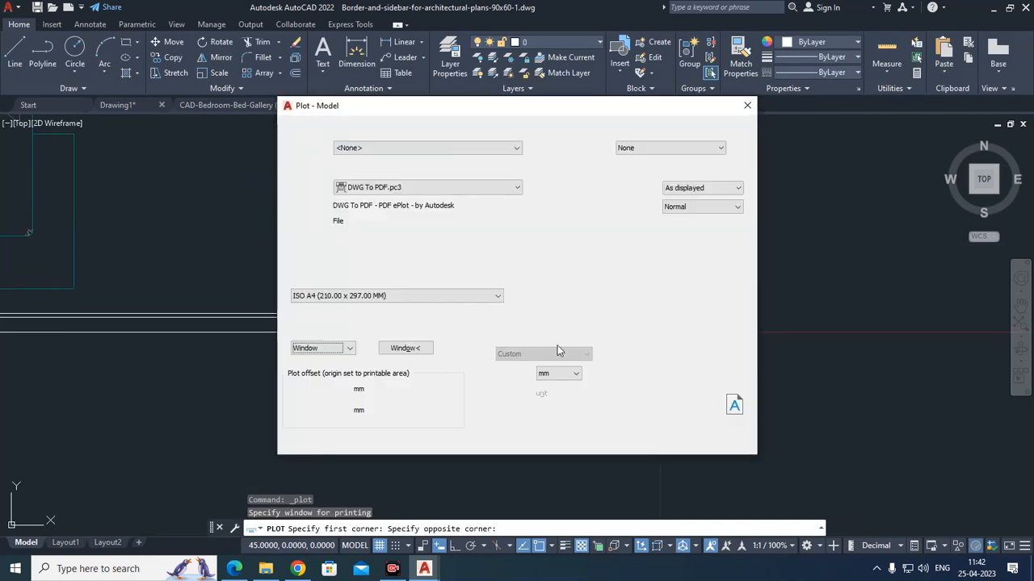
click(305, 440)
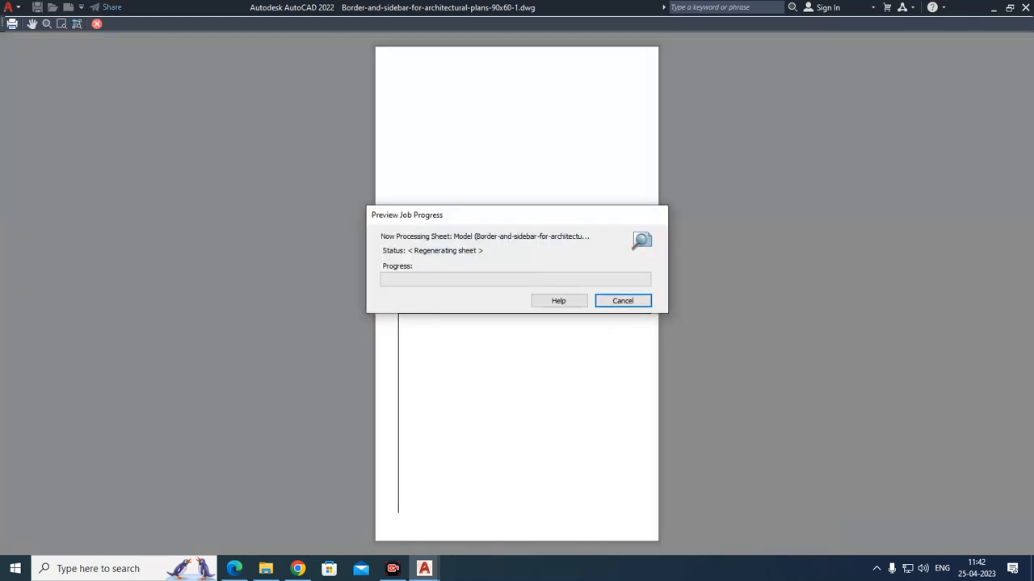
key(Escape)
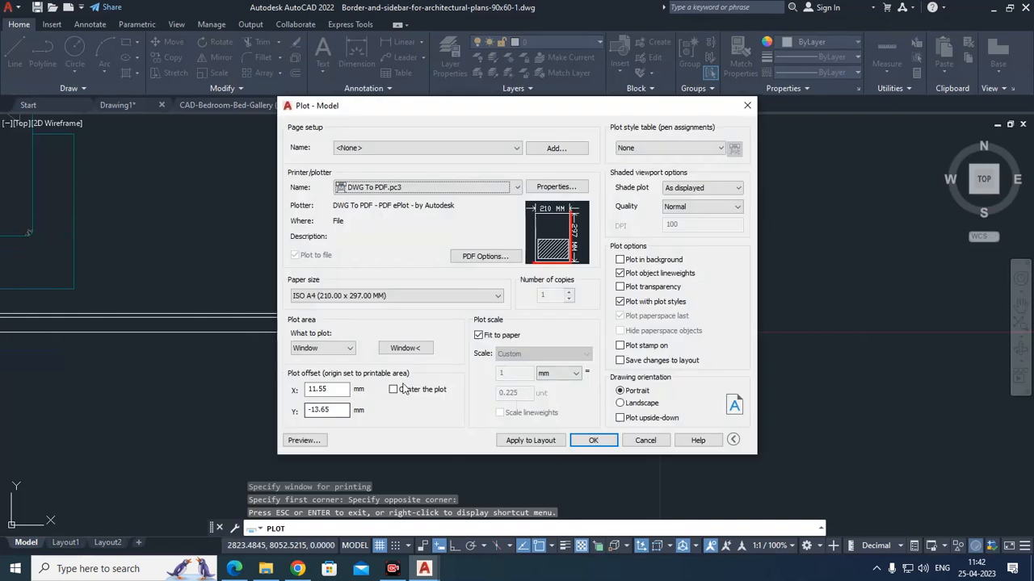
Step: Center the plot in landscape orientation, preview the sheet, and leave the plot setup without plotting
click(403, 389)
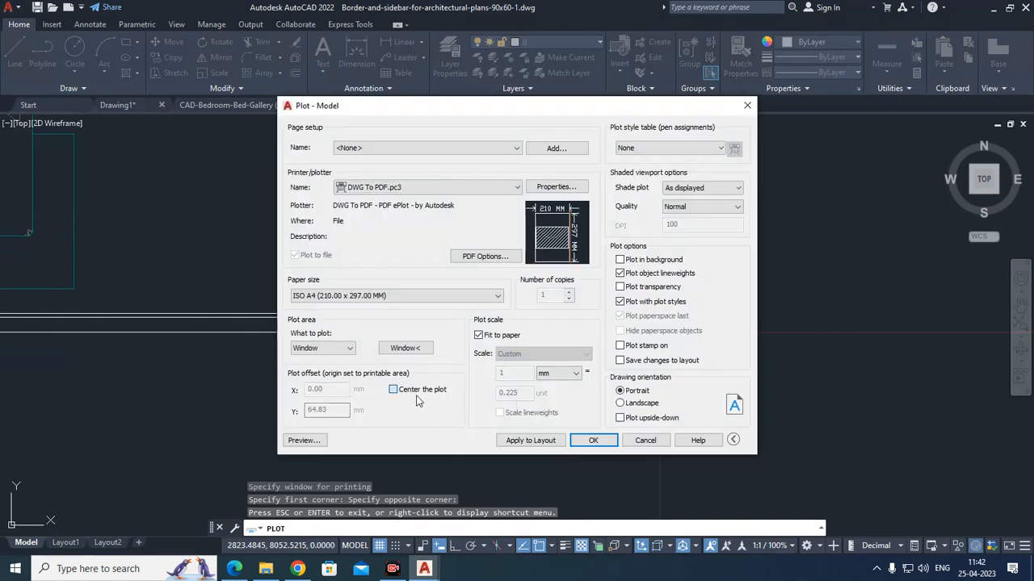
click(620, 403)
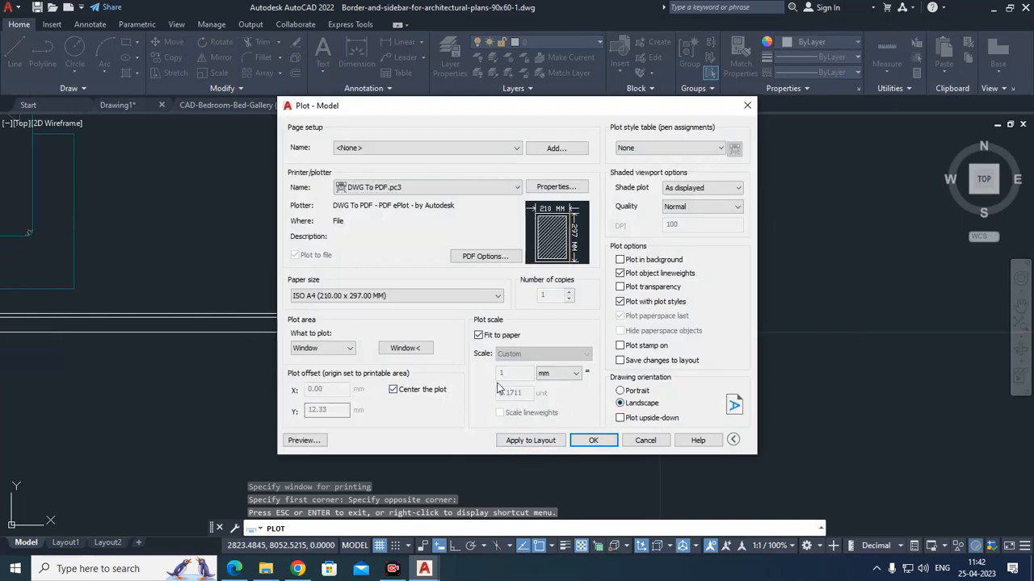
click(319, 441)
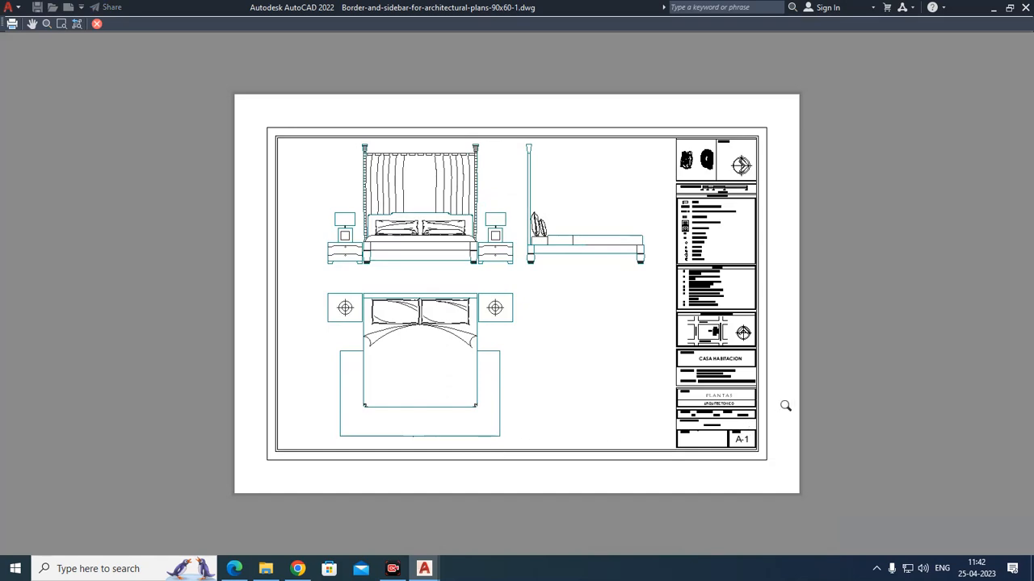
key(Escape)
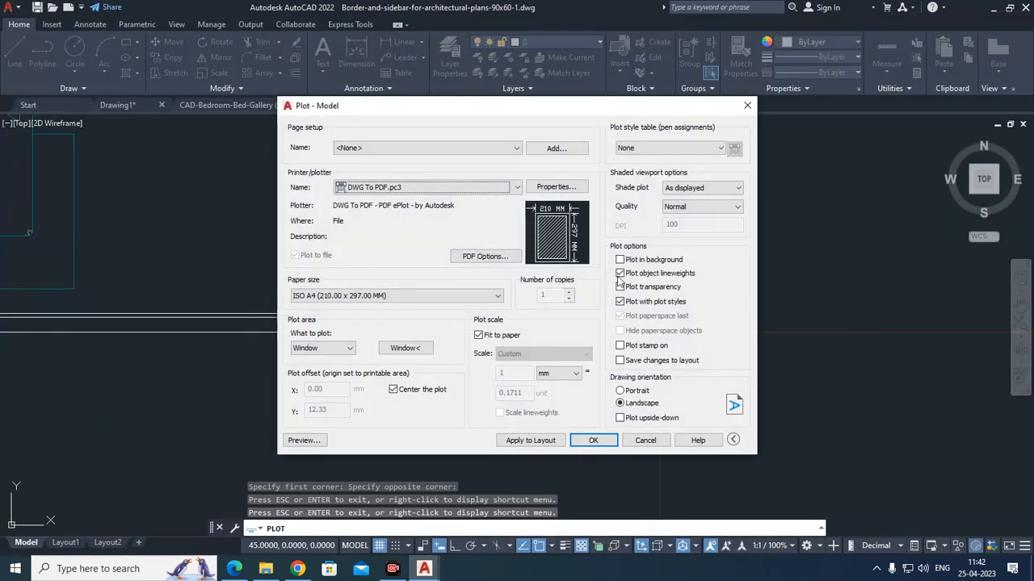
click(747, 105)
scroll(505, 447, down, 3)
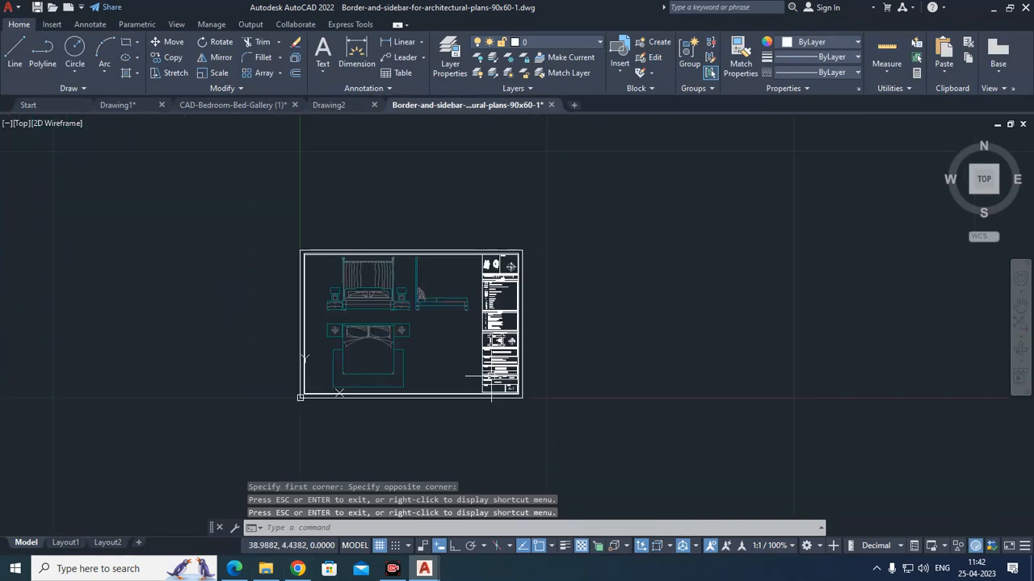
Step: View the original bed views in Drawing1 and return to the Border-and-sidebar drawing
click(129, 105)
middle_drag(489, 286, 441, 290)
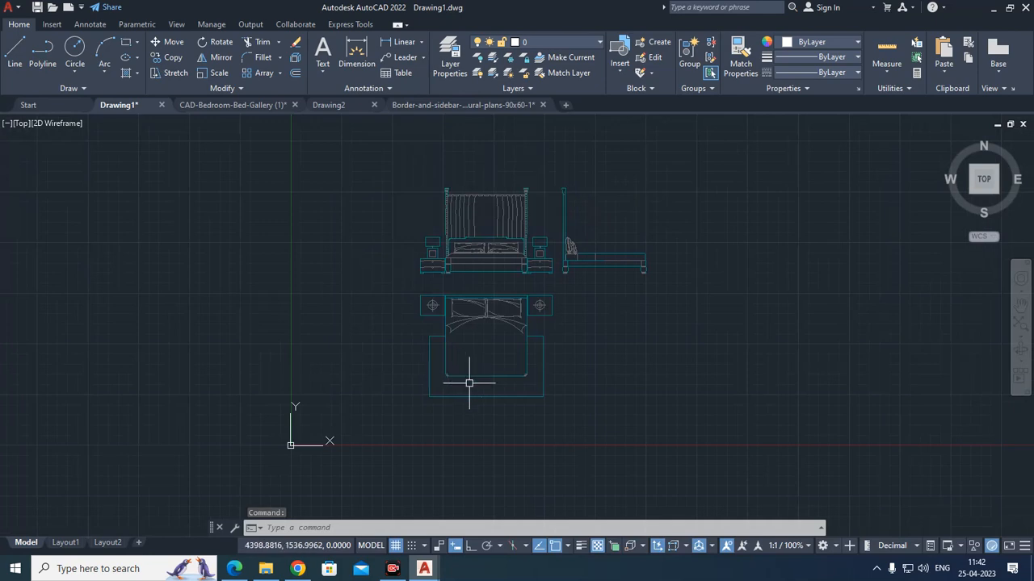
click(478, 104)
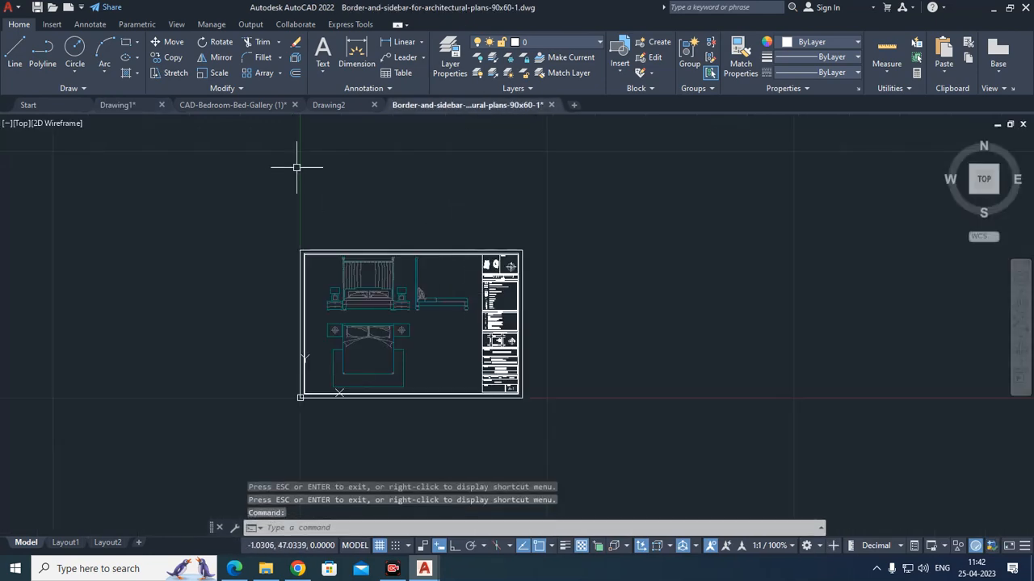
Step: Switch to the CAD-Bedroom-Bed-Gallery drawing, show the whole bed gallery, and look over its plot settings
click(242, 105)
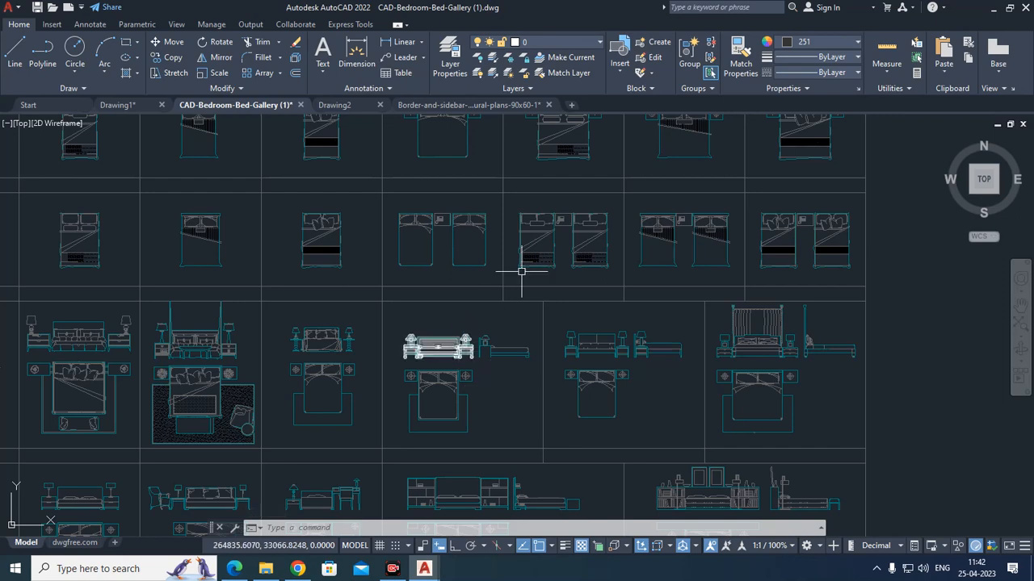
scroll(492, 298, down, 4)
mouse_move(504, 329)
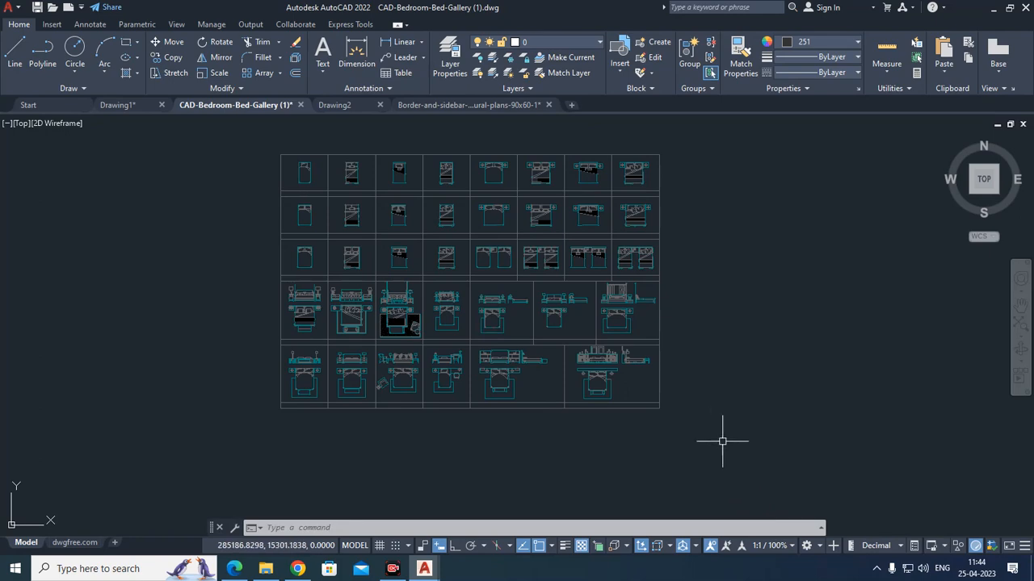
scroll(665, 296, down, 6)
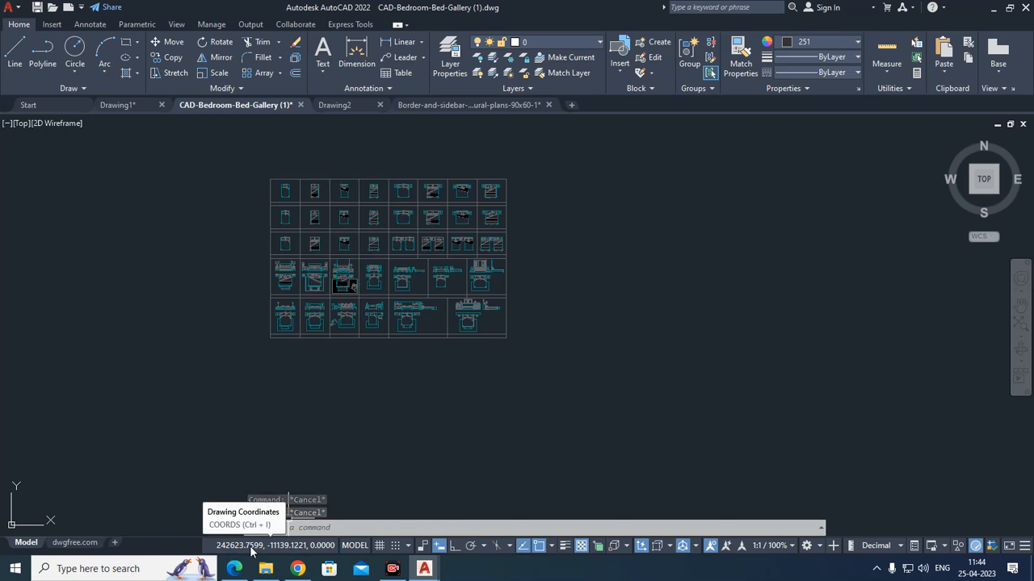
key(ctrl+p)
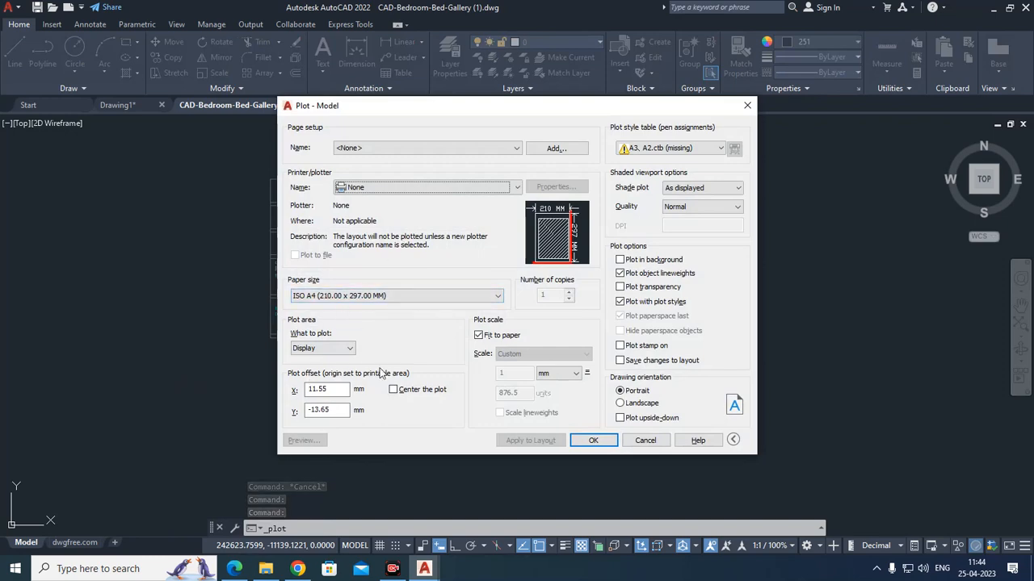
click(747, 105)
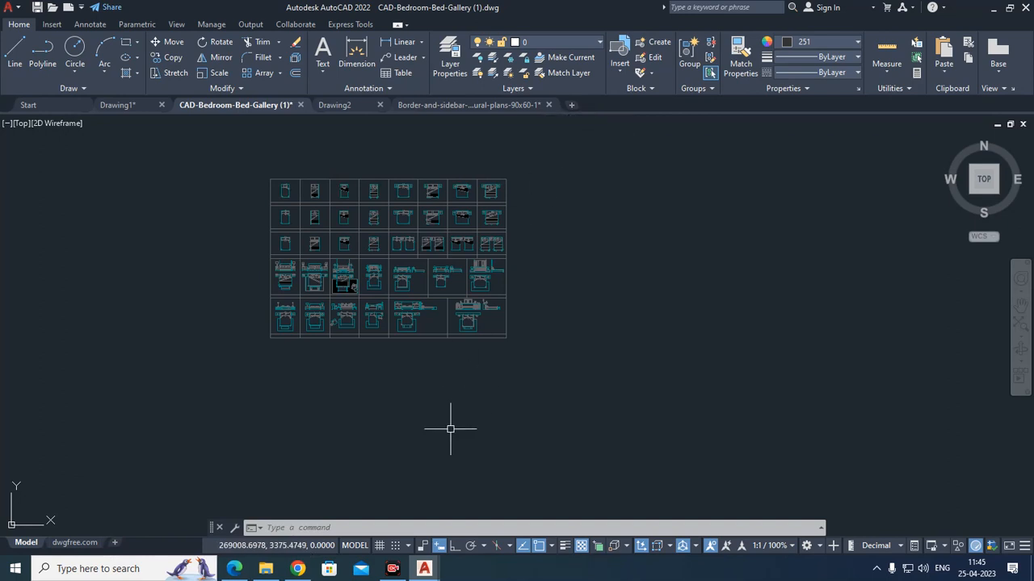
Step: Add four new layouts to the CAD-Bedroom-Bed-Gallery drawing
click(115, 543)
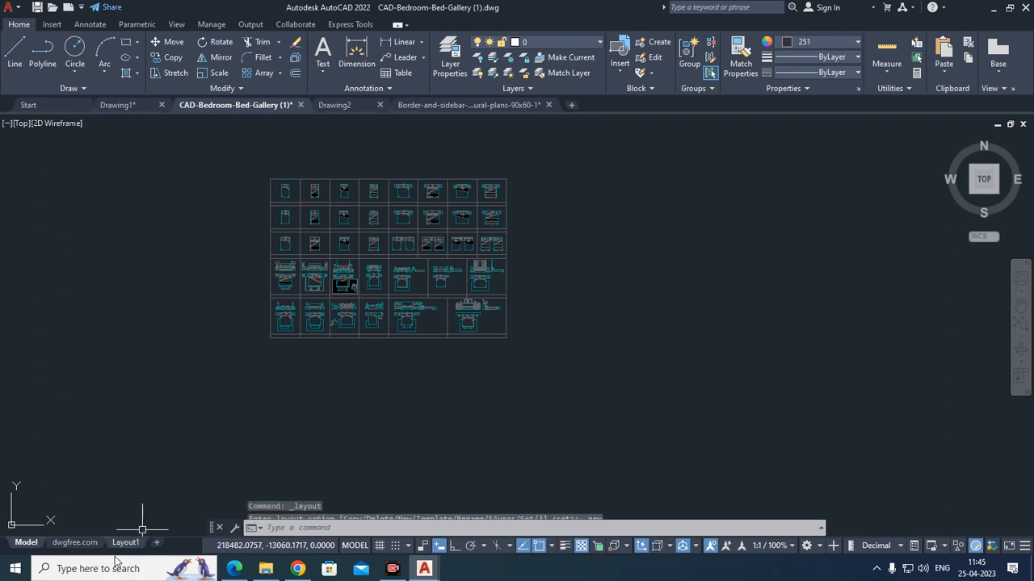
click(159, 542)
click(159, 544)
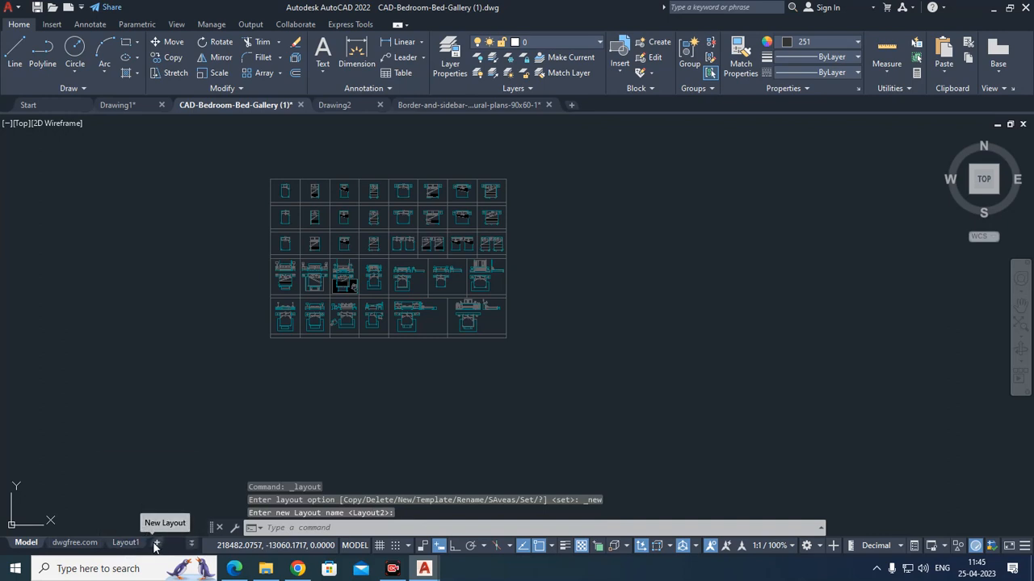
Step: Switch to Layout1 and look over its sheet and the viewport frame around the bed gallery
mouse_move(131, 544)
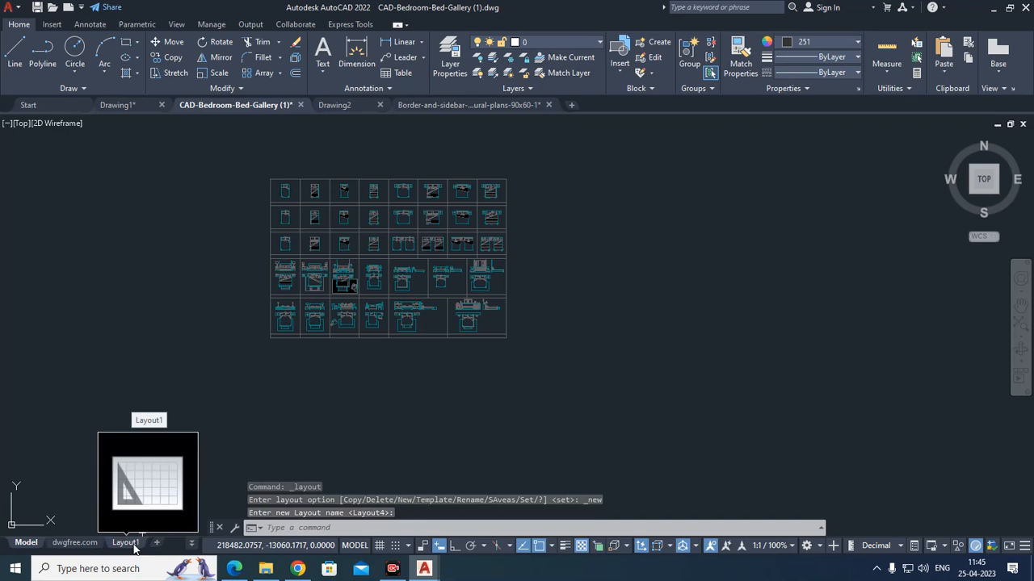
click(126, 543)
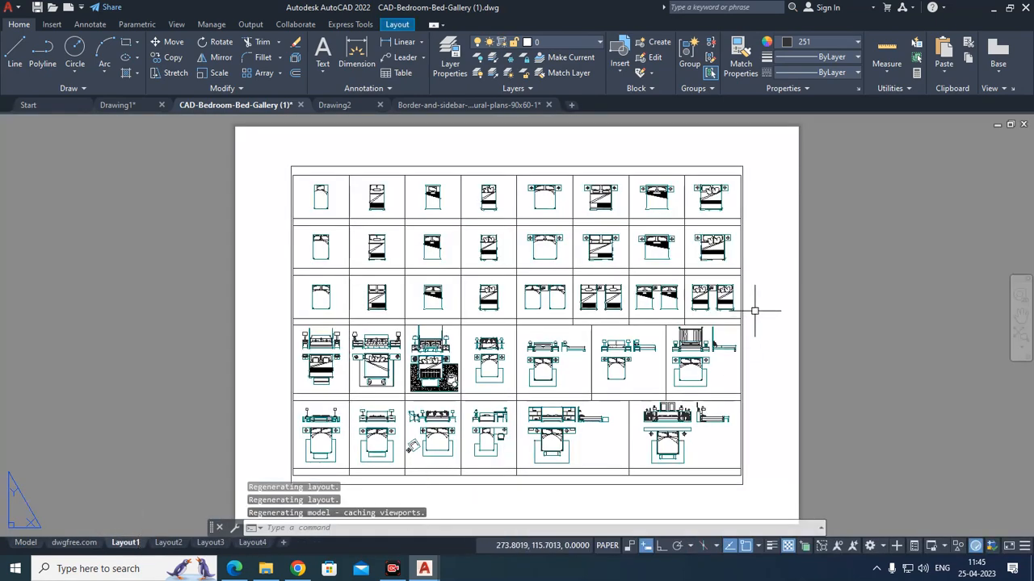
scroll(750, 315, down, 4)
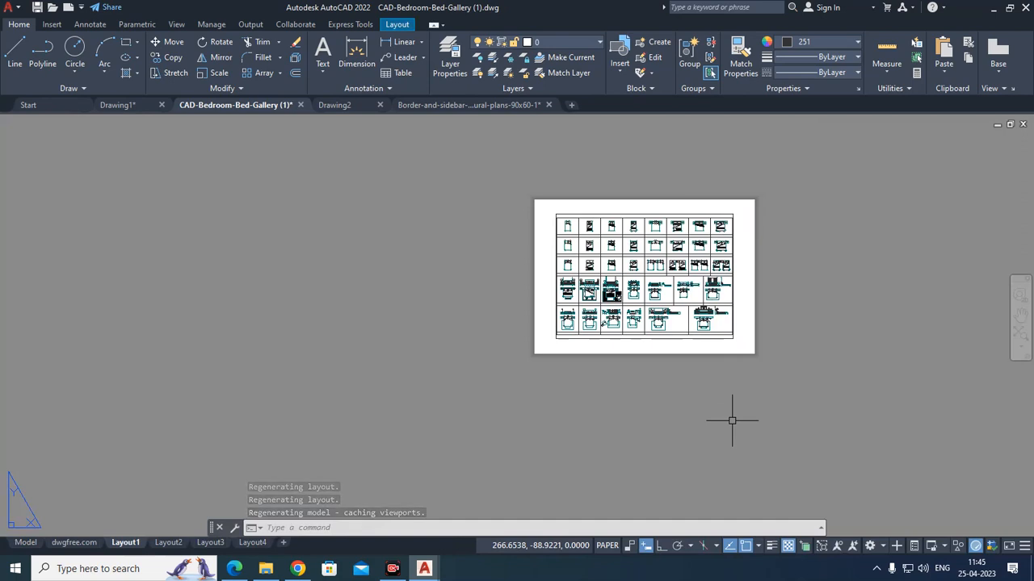
scroll(748, 265, up, 2)
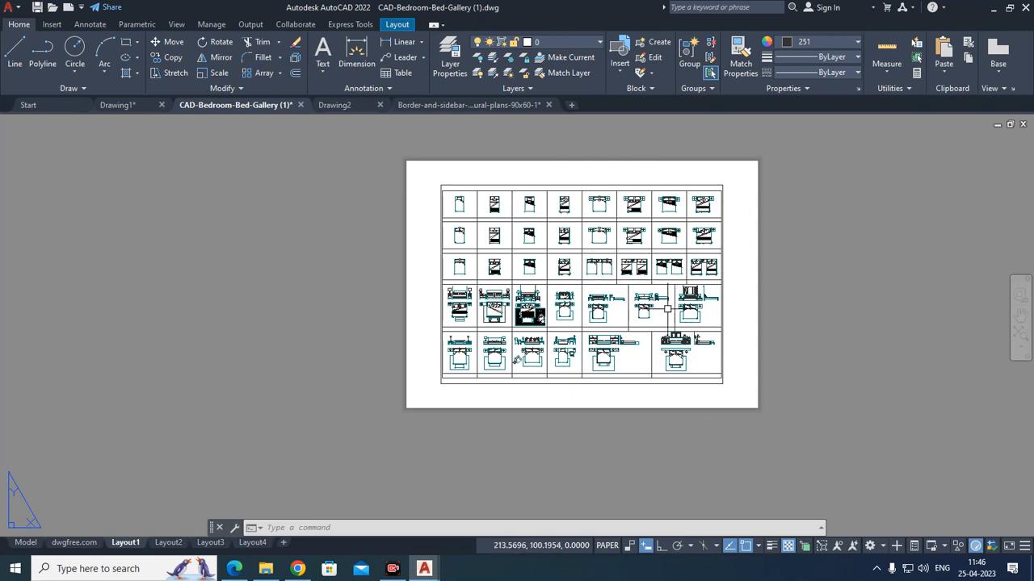
click(461, 186)
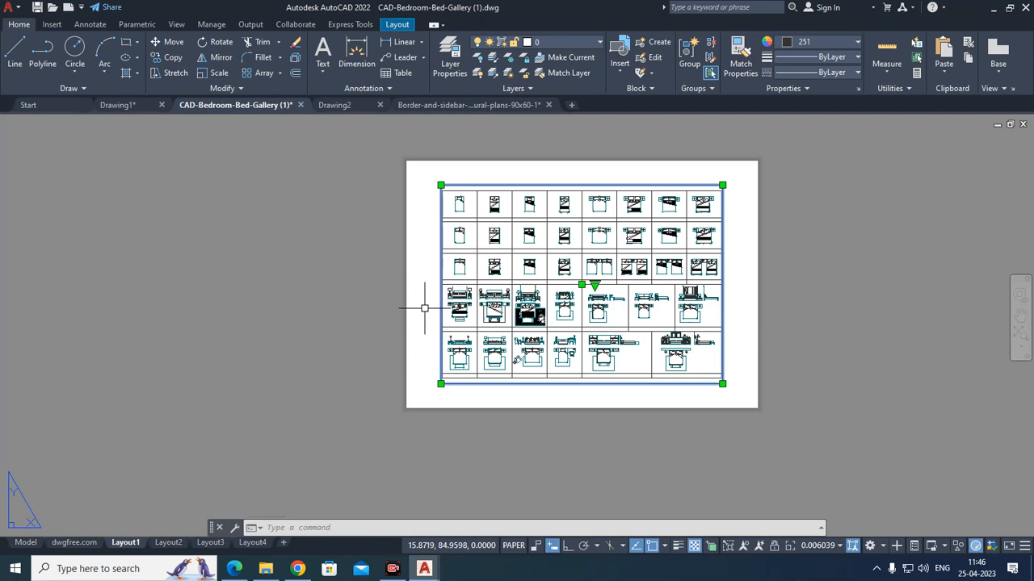
key(Escape)
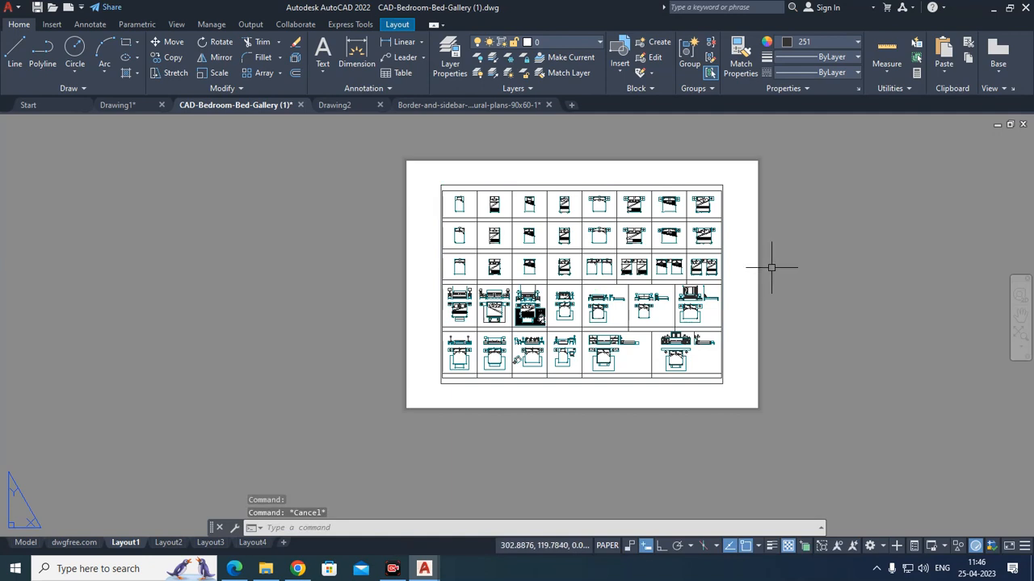
Step: Zoom to the extents of Layout1 and examine the whole sheet
click(744, 261)
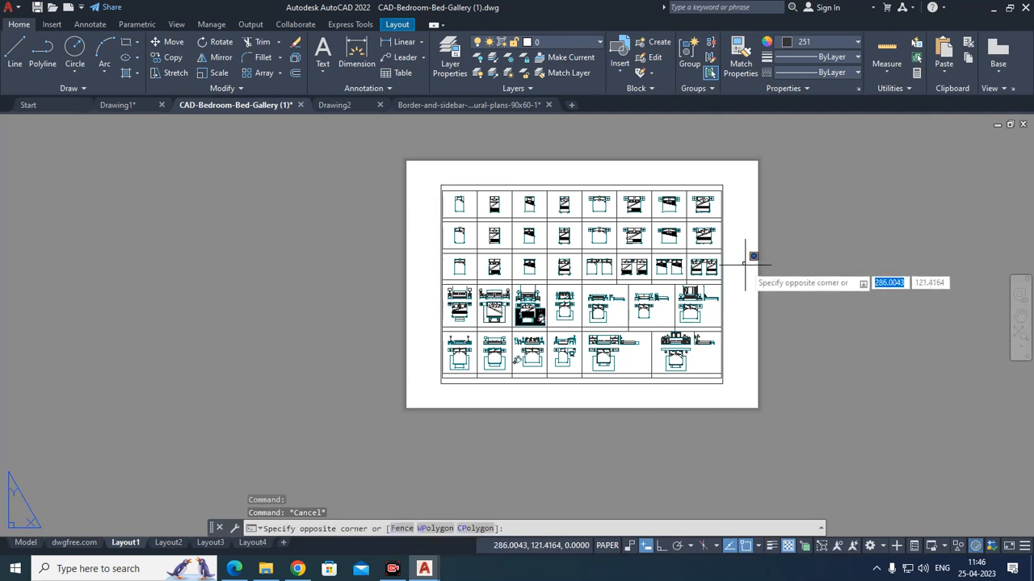
scroll(760, 251, down, 5)
scroll(763, 250, up, 6)
scroll(761, 254, down, 3)
click(761, 254)
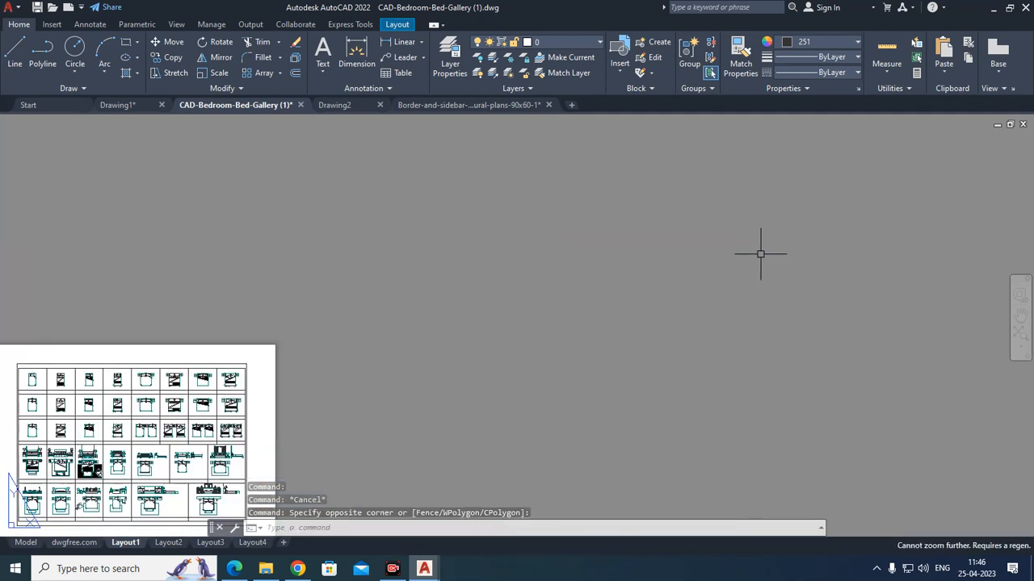
scroll(761, 255, up, 4)
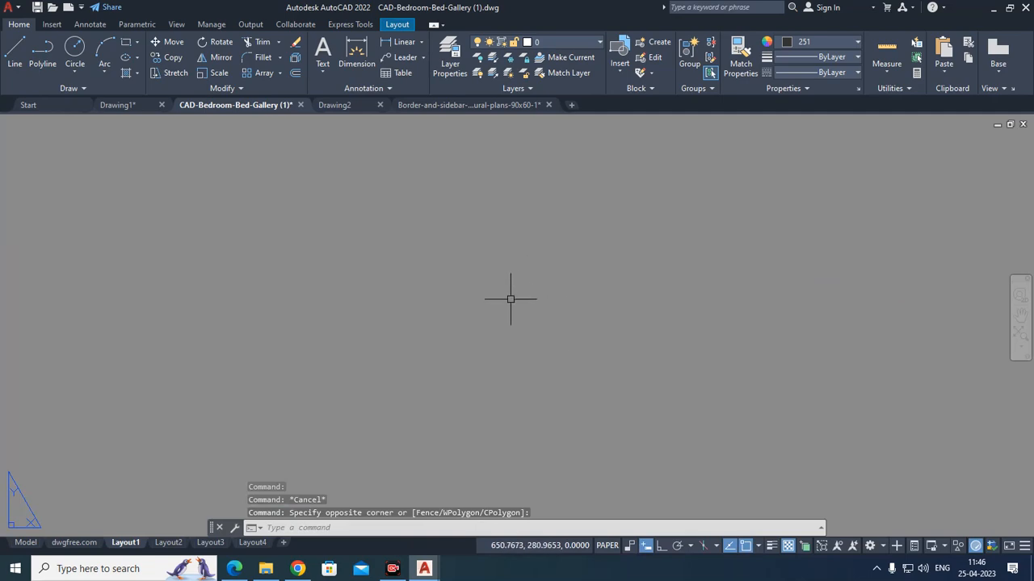
text(z)
key(Return)
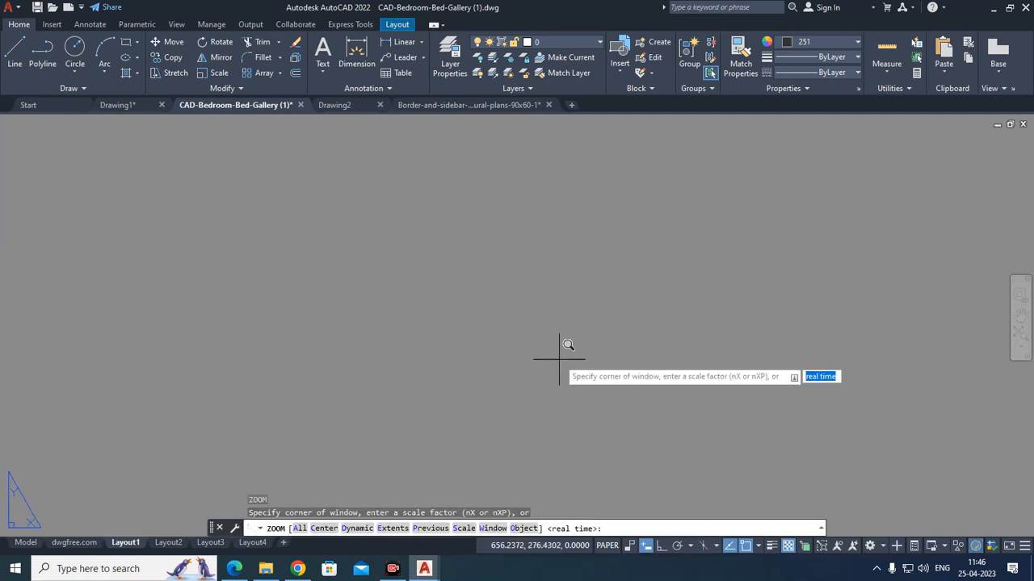
text(e)
key(Return)
scroll(618, 360, down, 3)
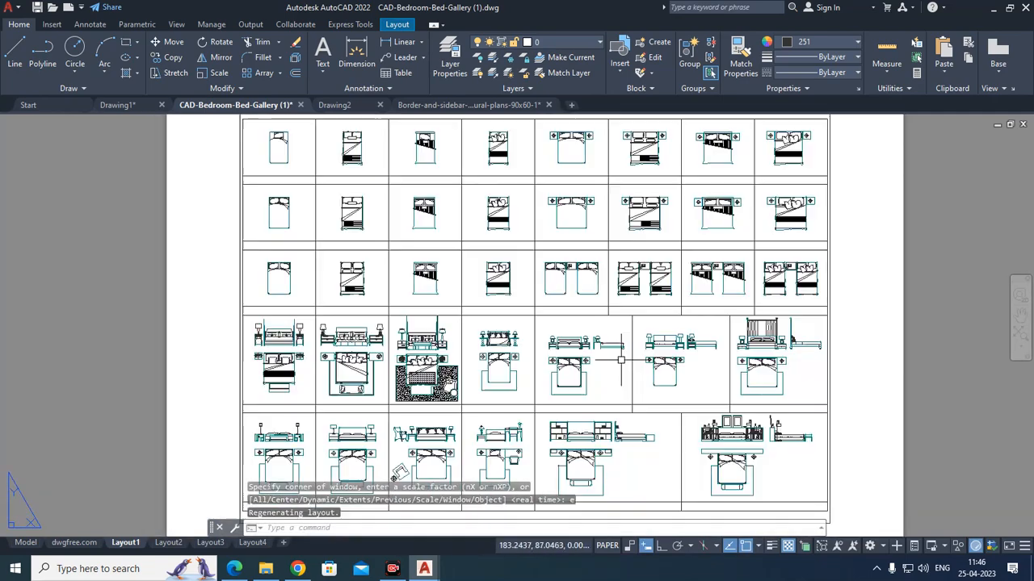
scroll(621, 363, up, 2)
scroll(620, 362, up, 2)
scroll(618, 353, down, 2)
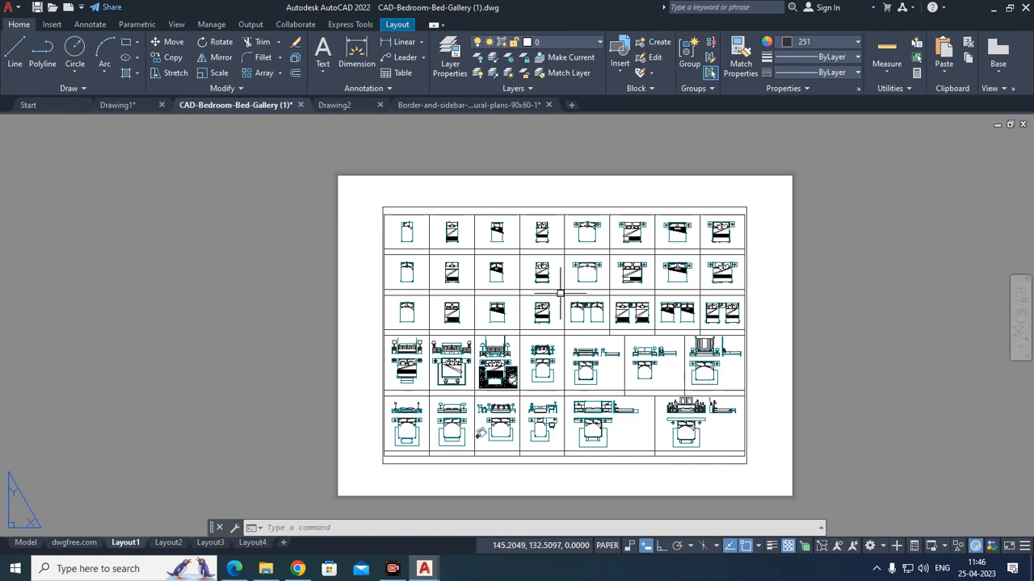
Step: Activate the Layout1 viewport, shrink the bed gallery view inside it, and return to paper space
double_click(515, 292)
click(564, 329)
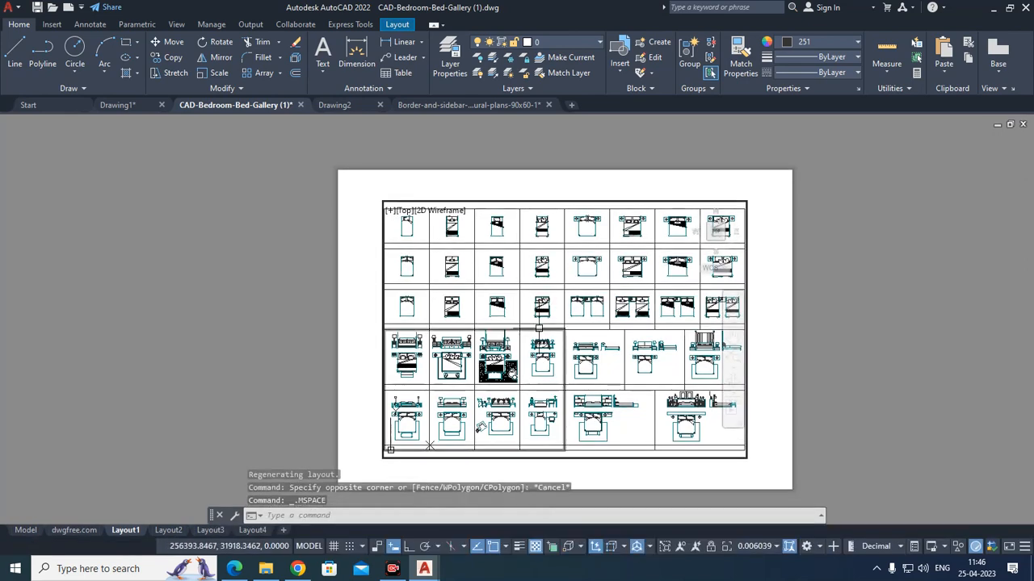
scroll(537, 331, down, 5)
scroll(538, 331, up, 3)
scroll(537, 334, down, 6)
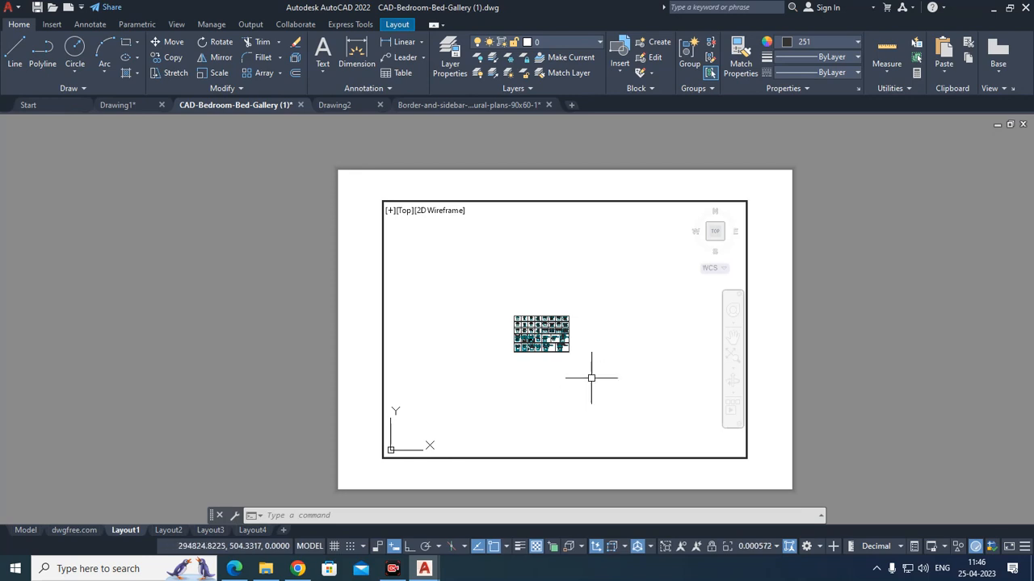
scroll(593, 377, down, 2)
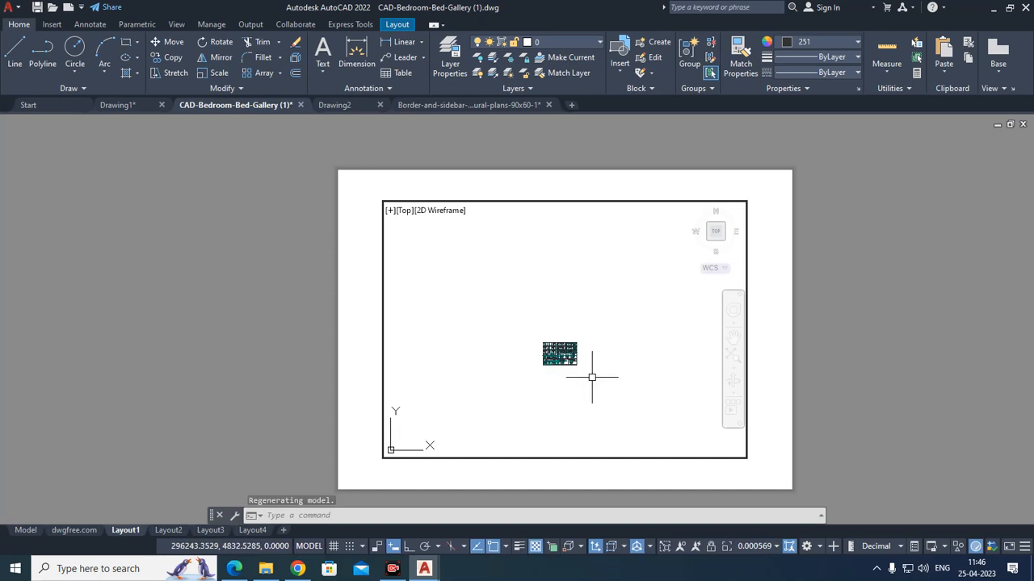
text(PS)
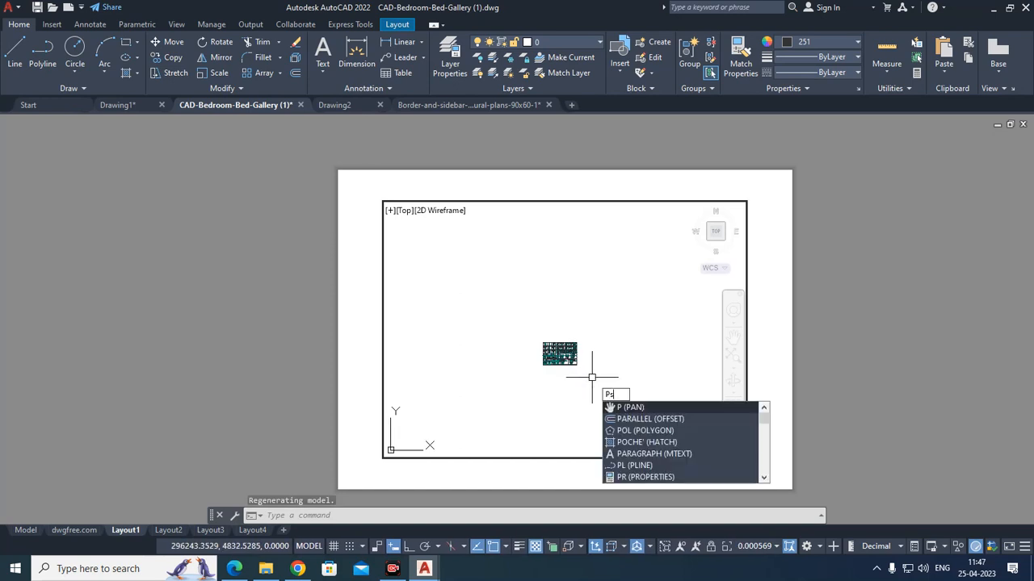
key(Return)
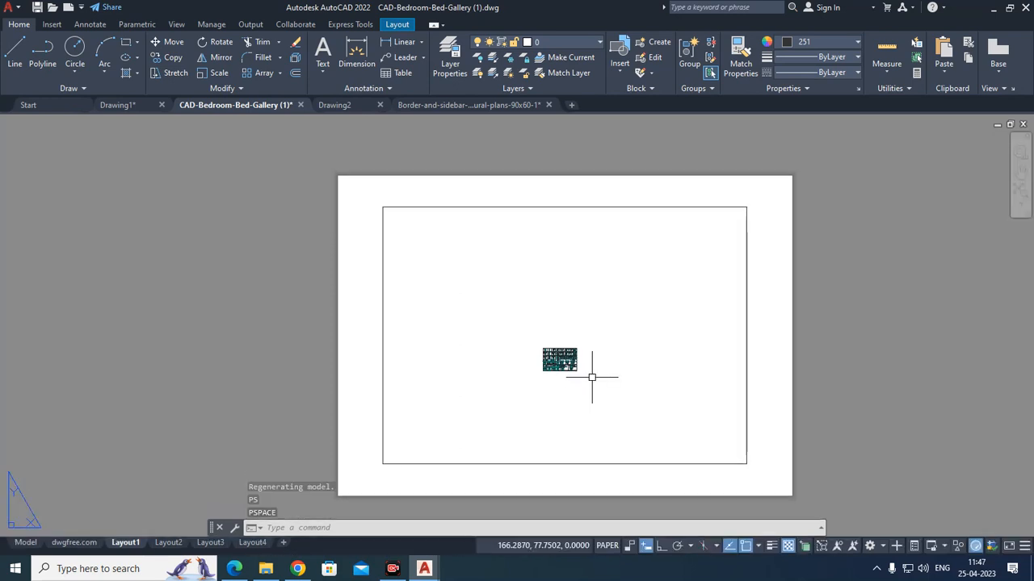
Step: Reactivate the Layout1 viewport, enlarge and roughly center the bed gallery inside it, and return to paper space
scroll(592, 377, down, 3)
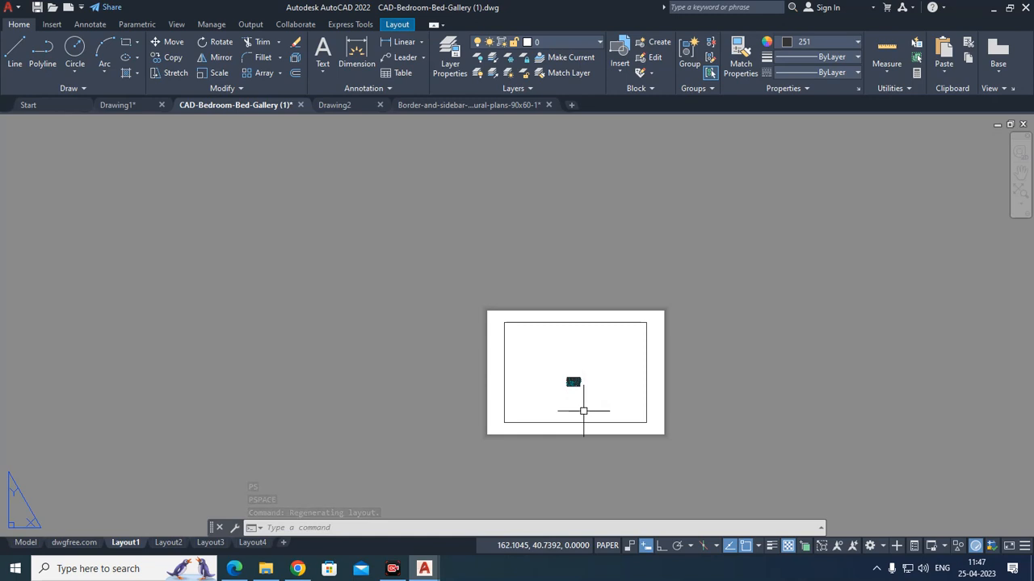
double_click(622, 385)
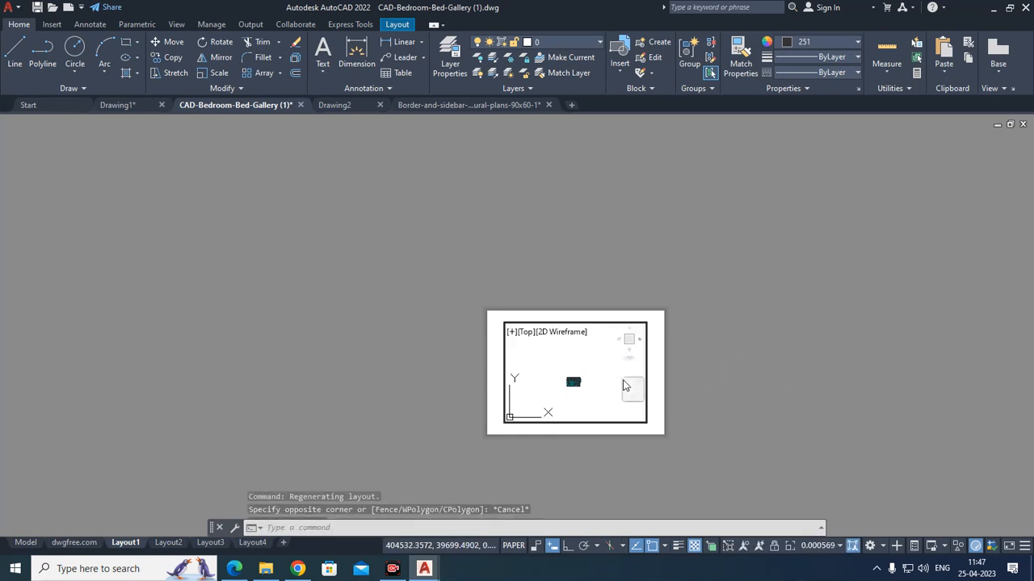
scroll(591, 377, up, 5)
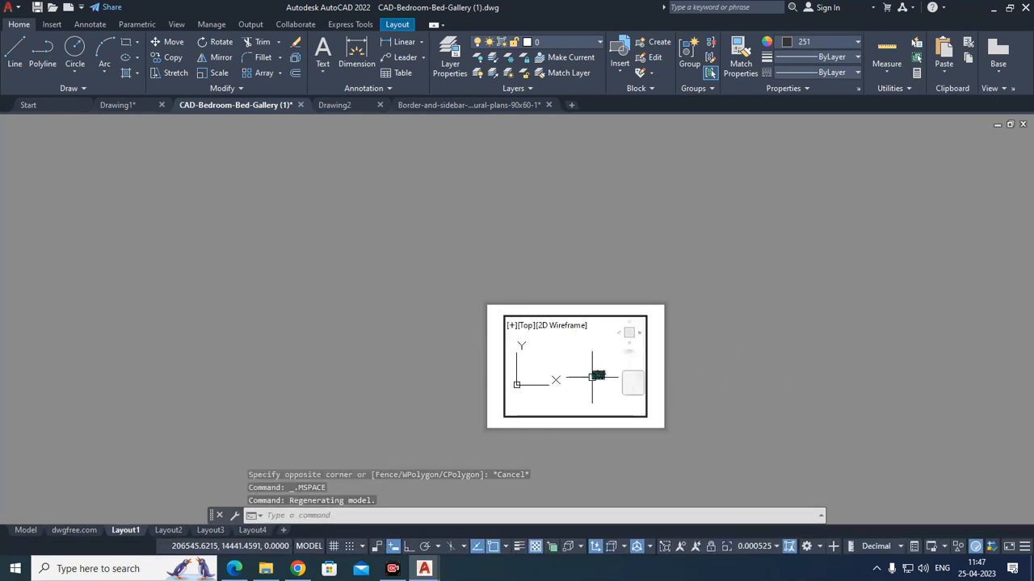
scroll(624, 371, up, 2)
middle_drag(622, 369, 566, 369)
scroll(568, 367, up, 4)
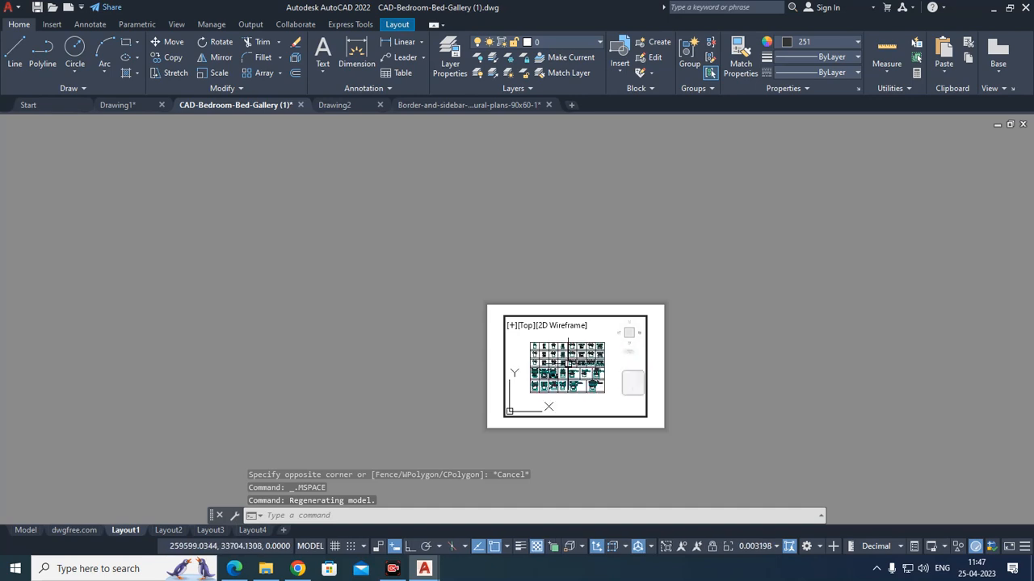
scroll(659, 360, down, 2)
double_click(659, 360)
scroll(545, 359, up, 4)
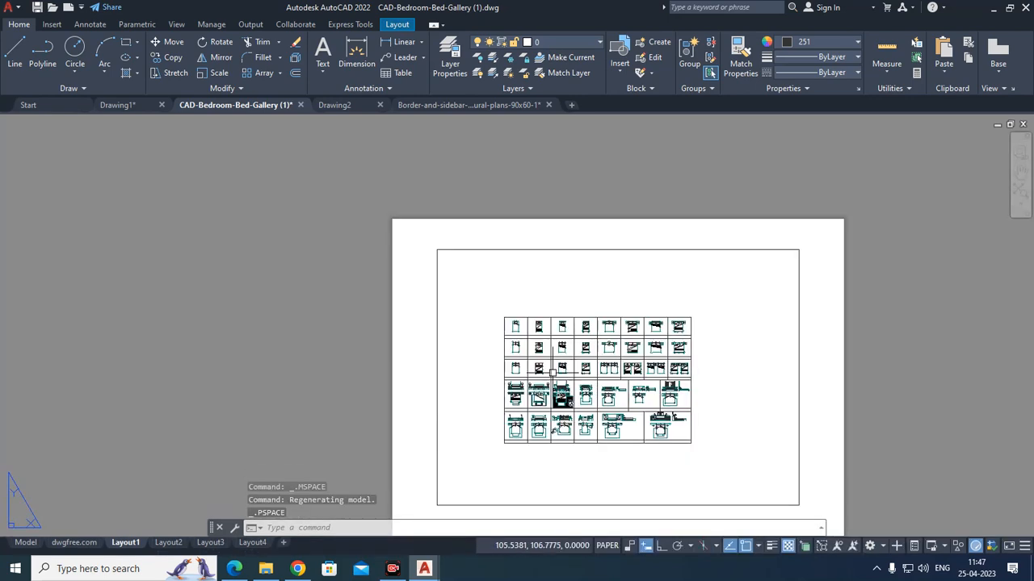
Step: Delete the existing viewport from the Layout1 sheet
middle_drag(589, 367, 579, 313)
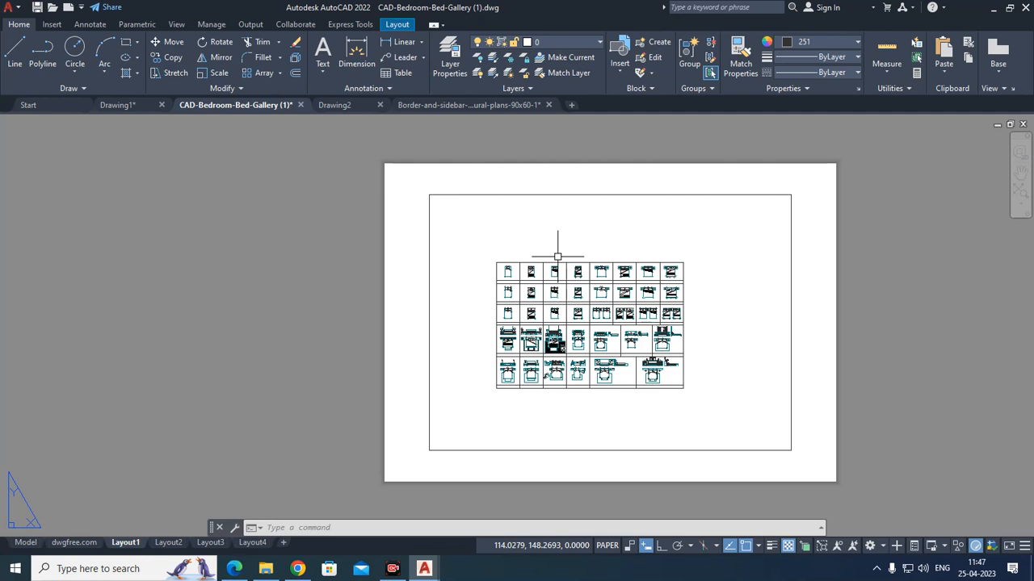
click(740, 195)
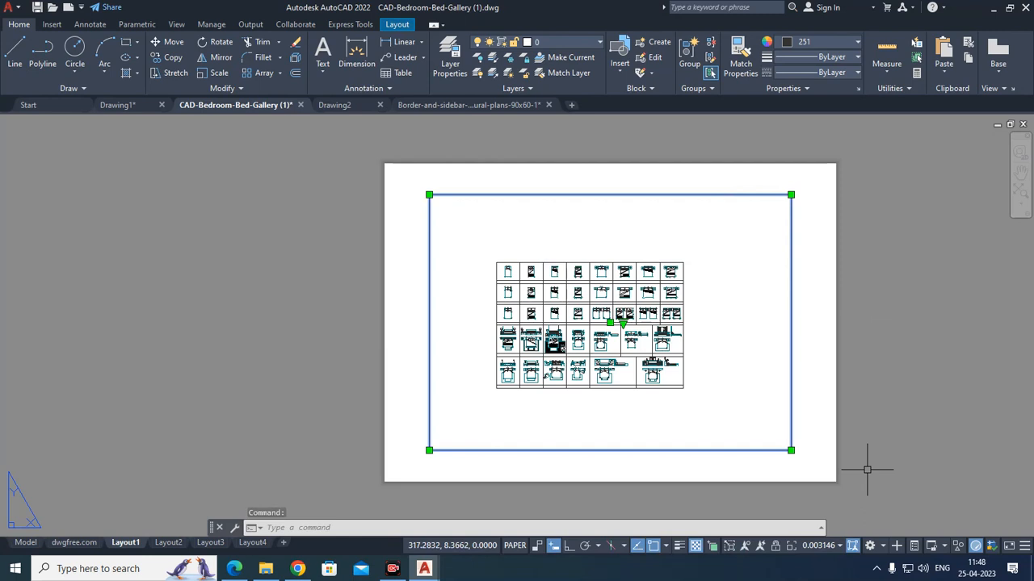
key(Delete)
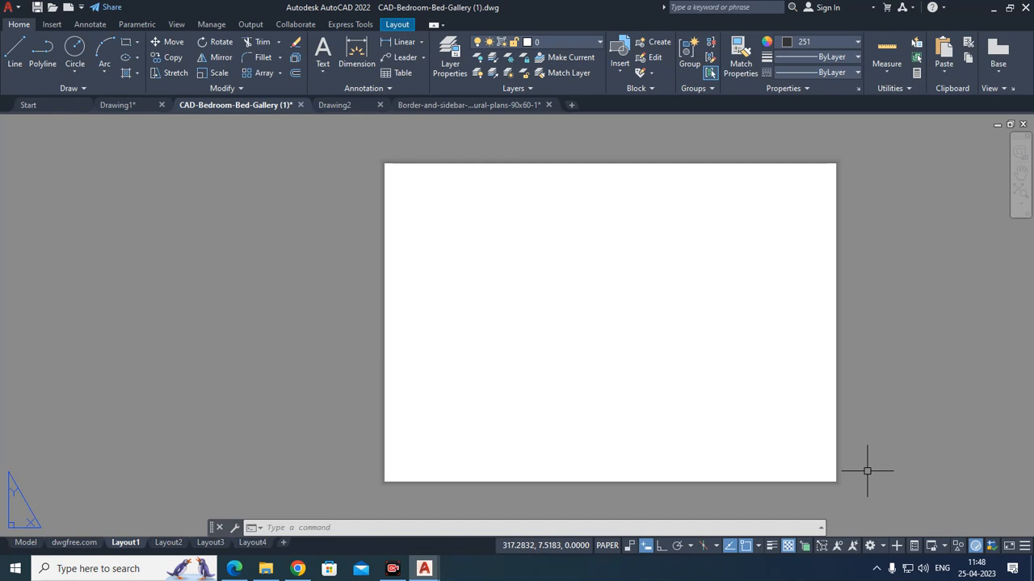
Step: Open the page setup manager for Layout1 and review its existing page setup without changing it
right_click(127, 550)
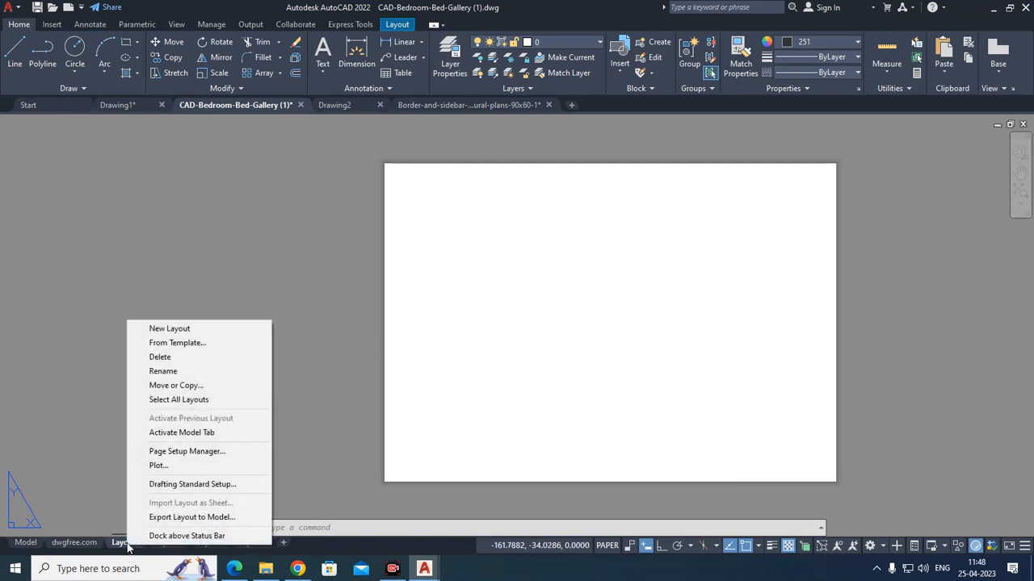
click(172, 453)
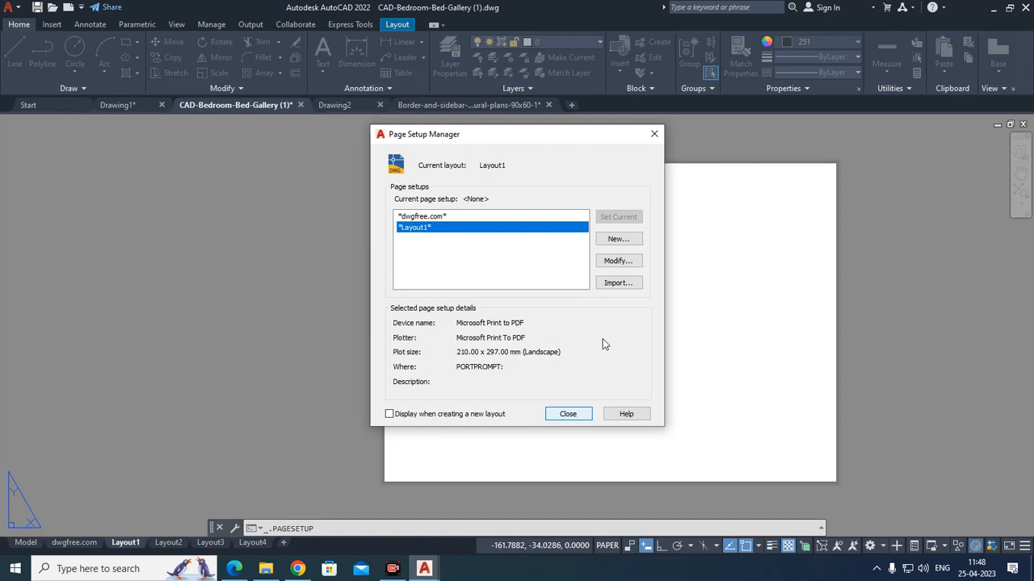
click(618, 239)
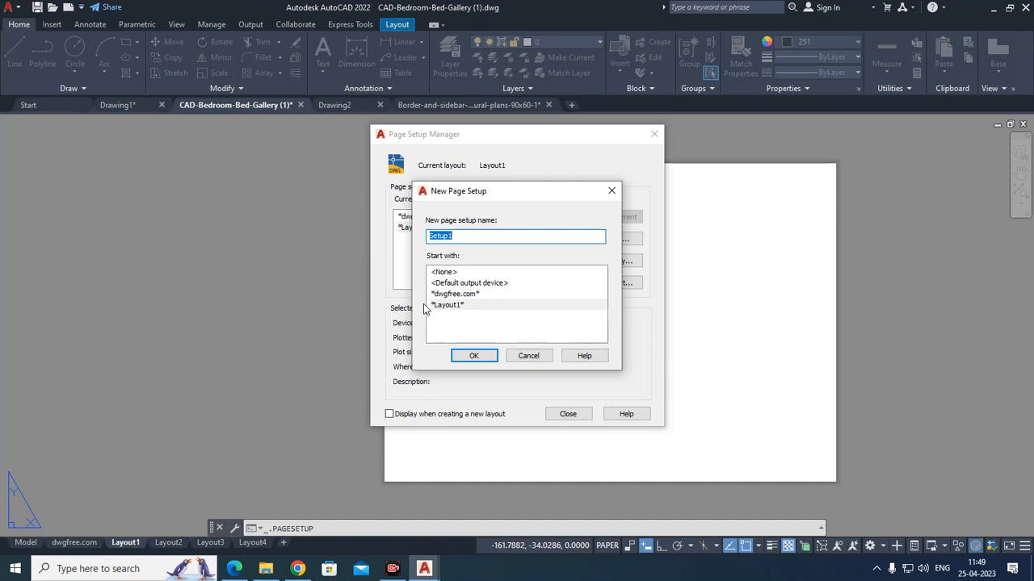
click(611, 191)
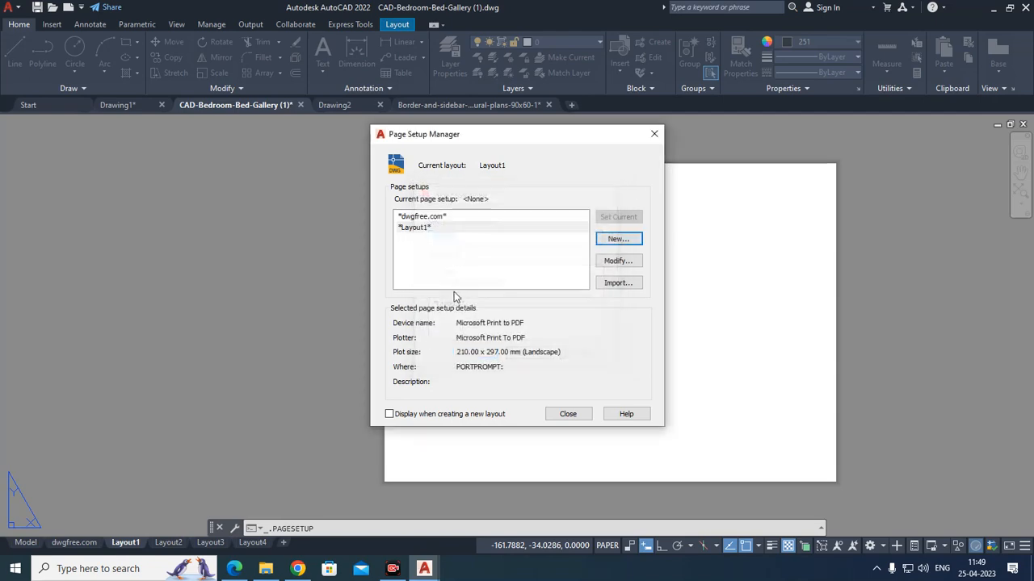
click(619, 261)
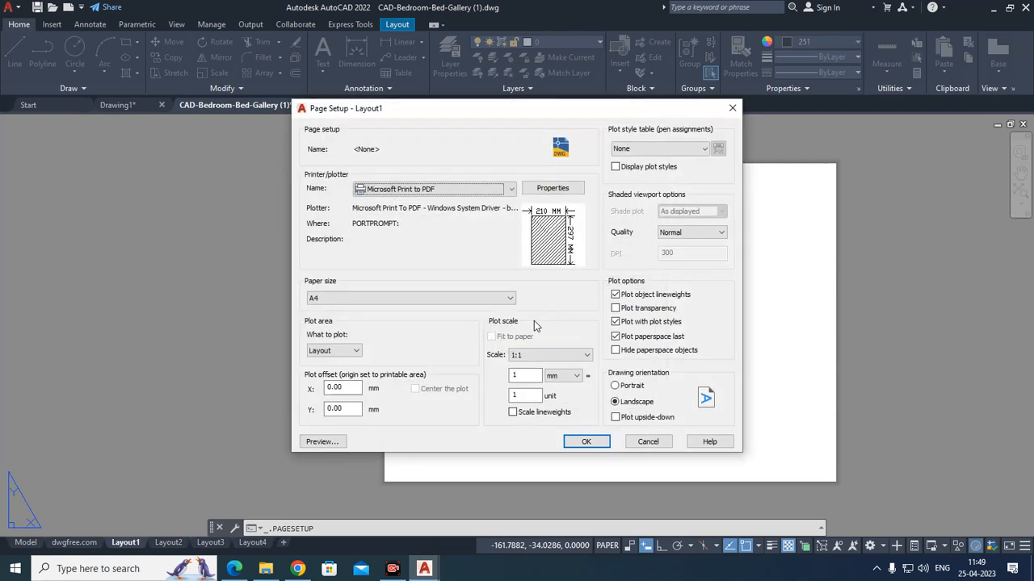
click(732, 107)
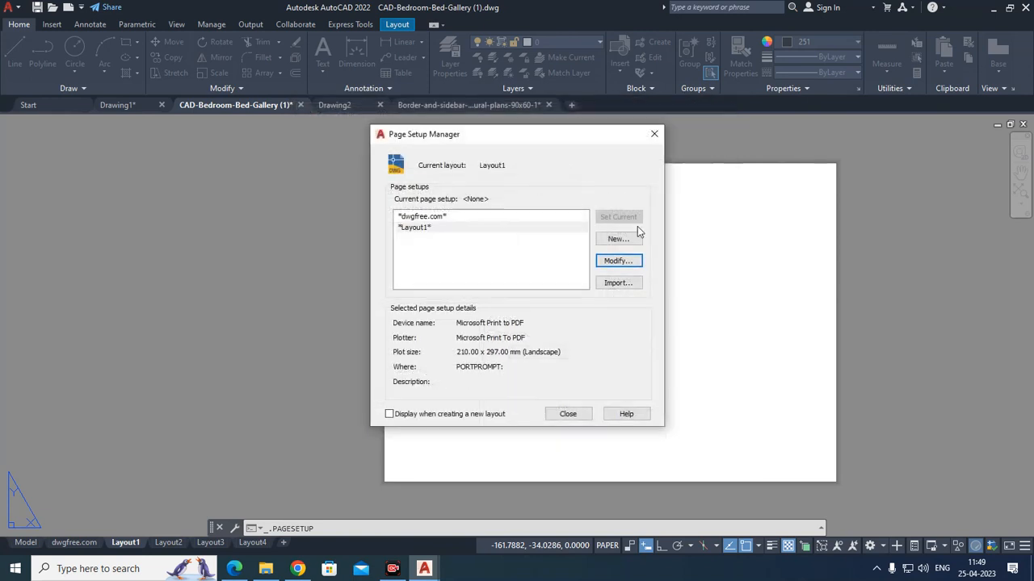
Step: Create a new page setup named b1 based on Layout1
click(621, 239)
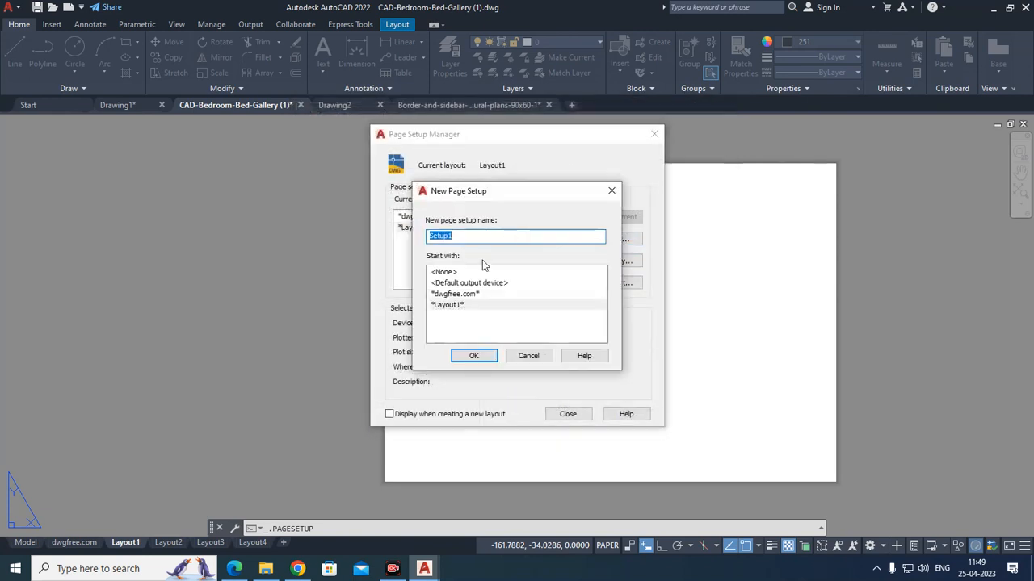
text(b1)
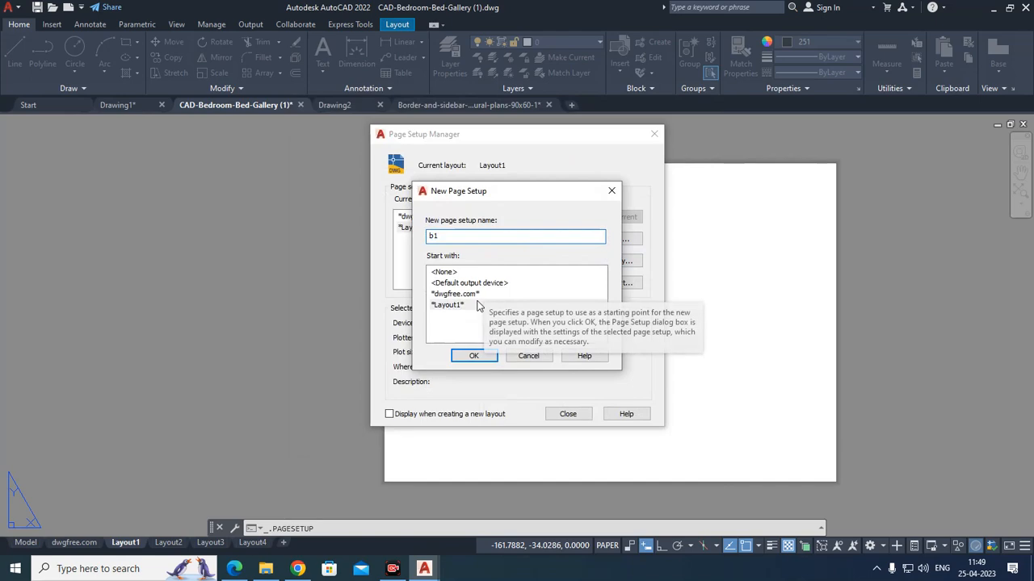
click(472, 356)
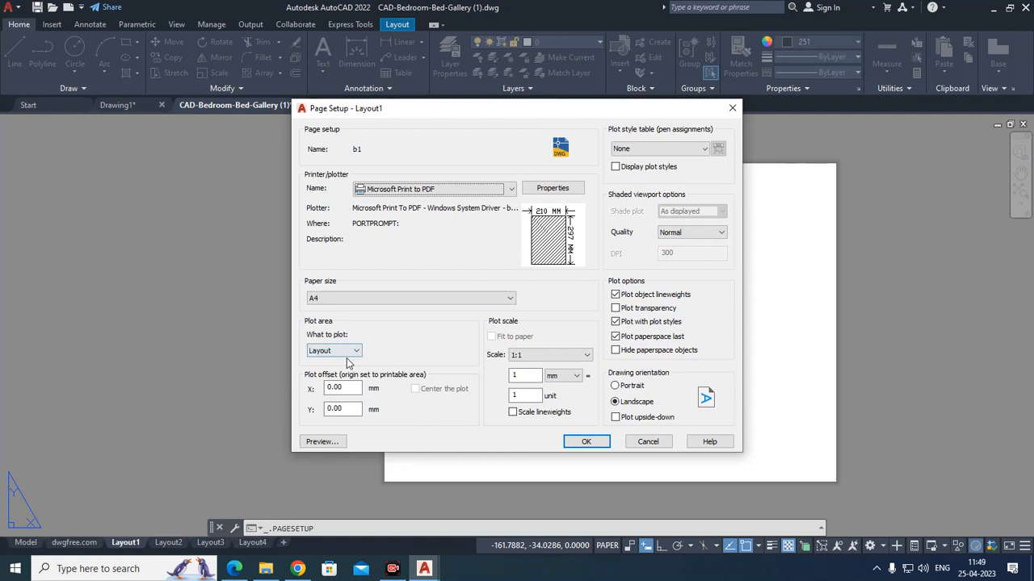
Step: Set page setup b1 to the DWG To PDF.pc3 plotter, ISO full bleed A4 (210.00 x 297.00 MM) paper and Layout plot area
click(454, 189)
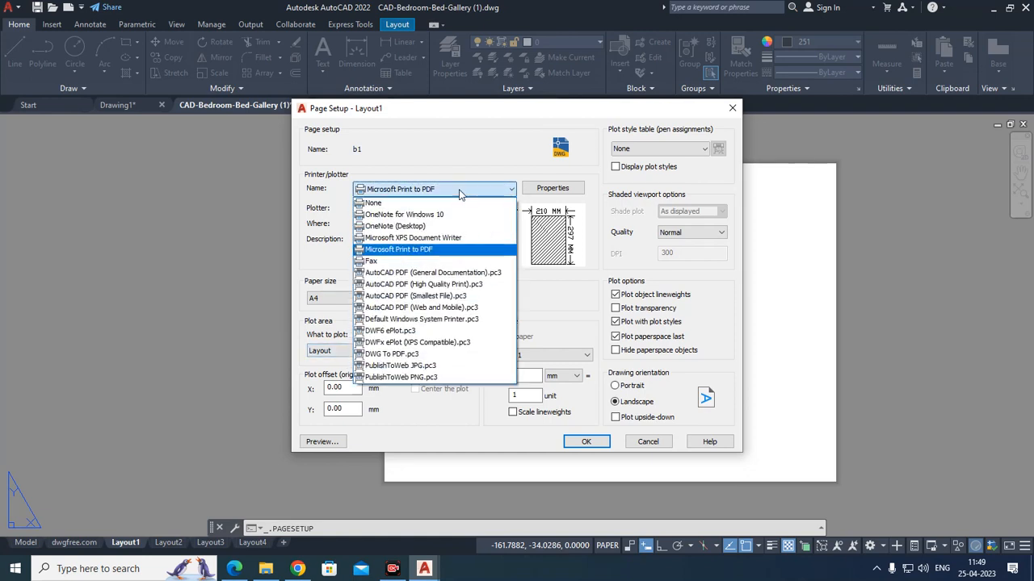
click(376, 362)
click(404, 298)
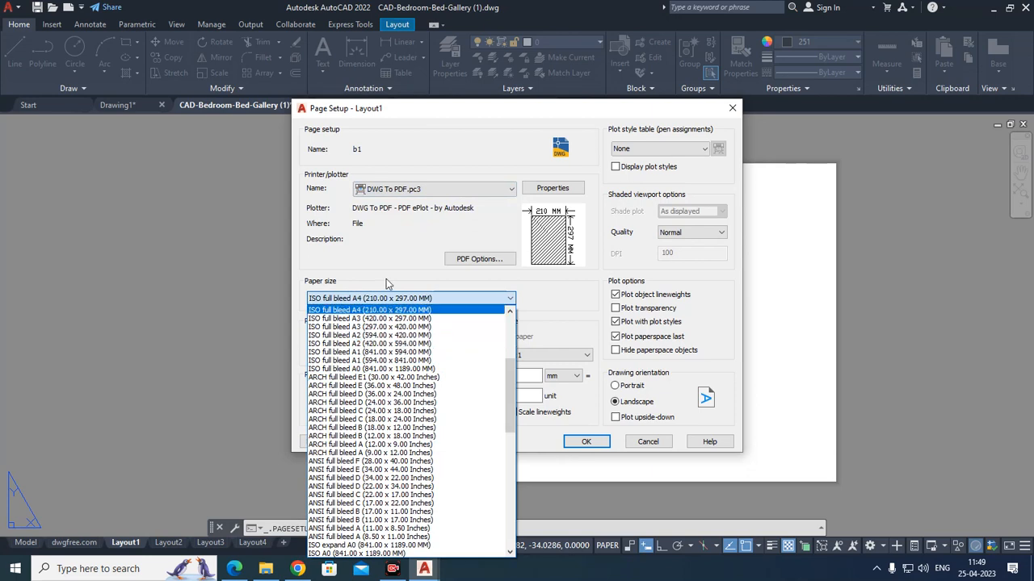
click(384, 313)
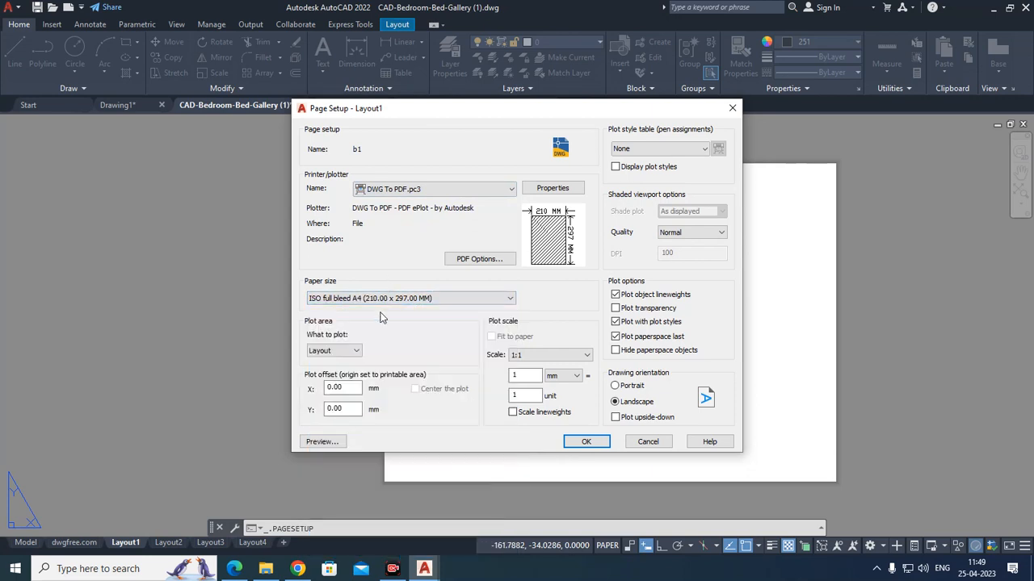
click(344, 352)
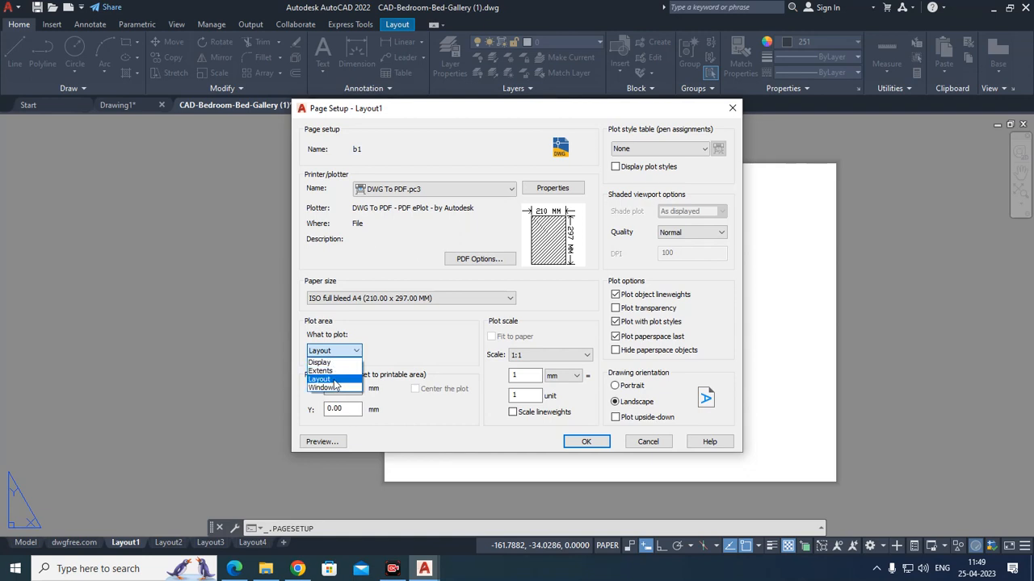
click(335, 382)
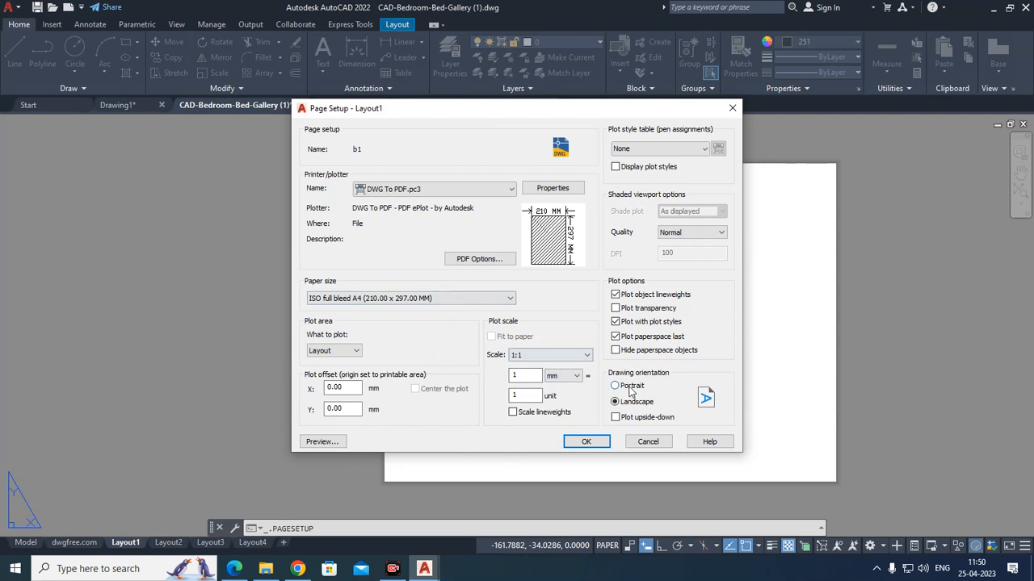
Step: Preview and accept page setup b1, and make it the current page setup for Layout1
click(323, 443)
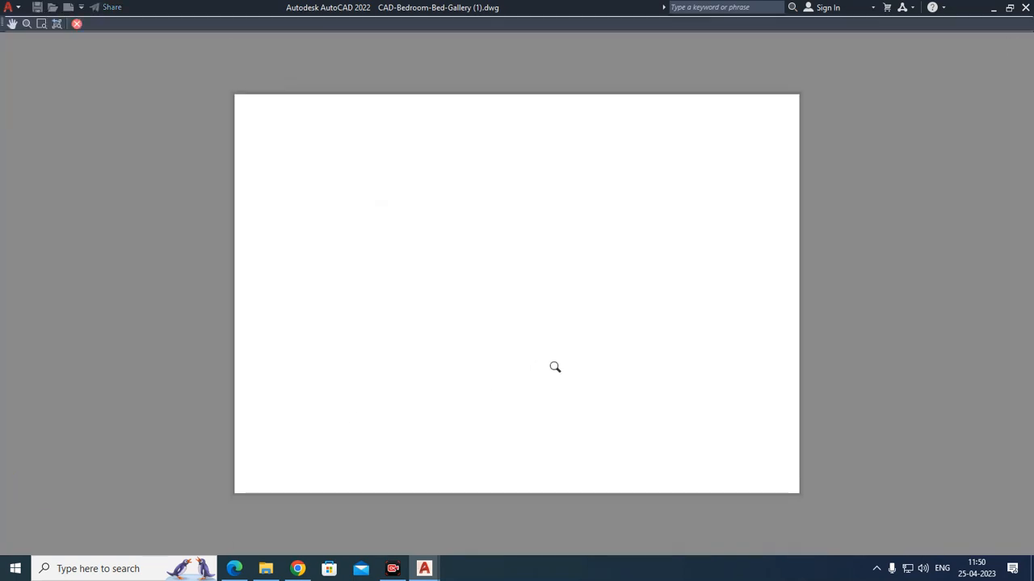
key(Escape)
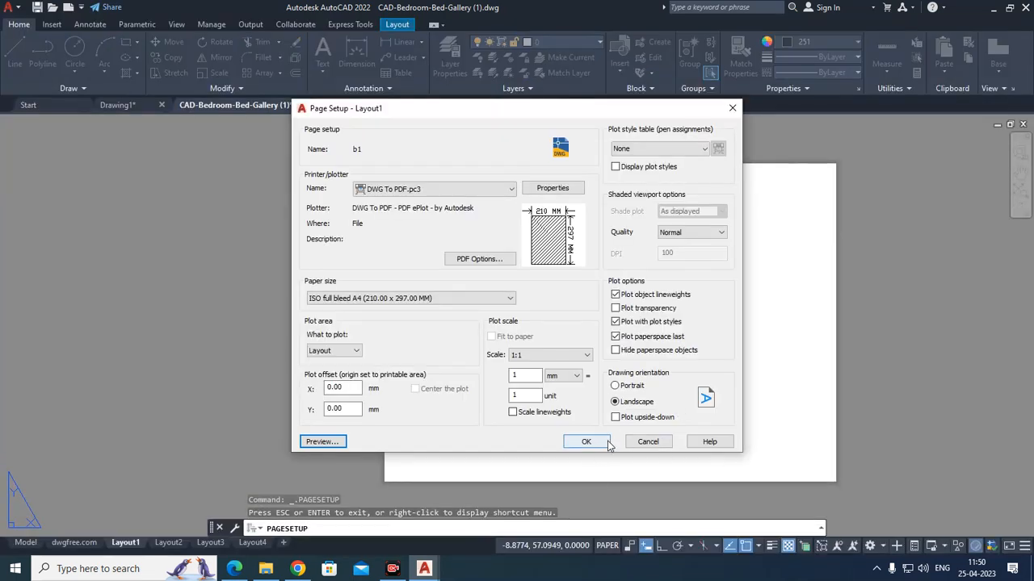
click(604, 443)
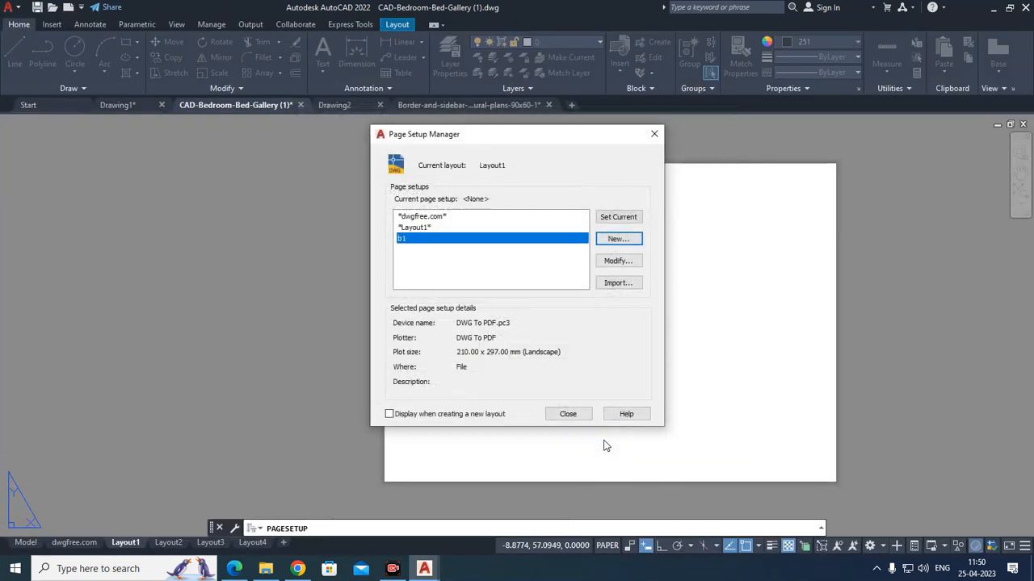
click(617, 218)
click(567, 414)
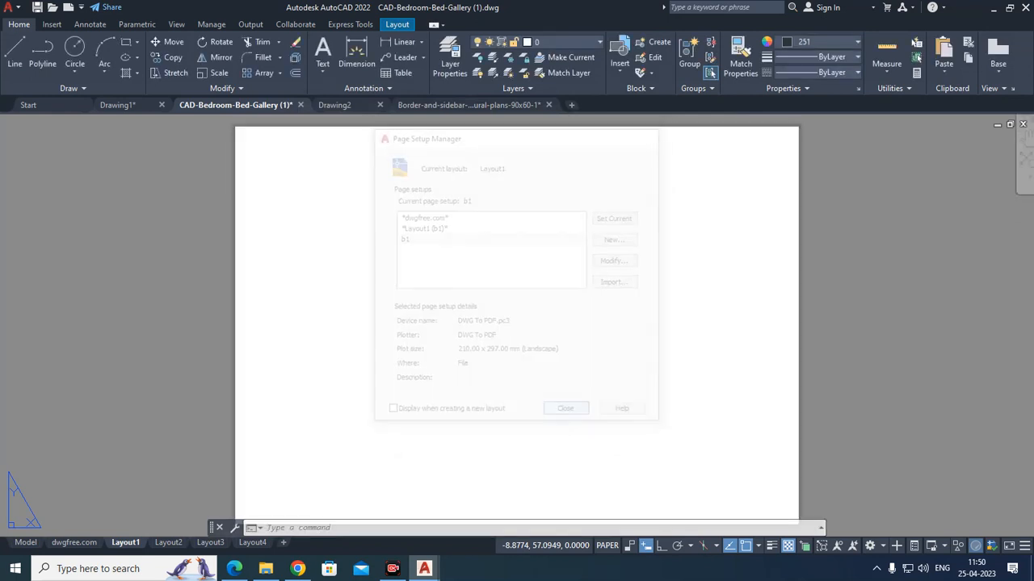
Step: Create a rectangular viewport with MVIEW that fills the Layout1 sheet, with its corners just inside the sheet edges
scroll(604, 353, down, 4)
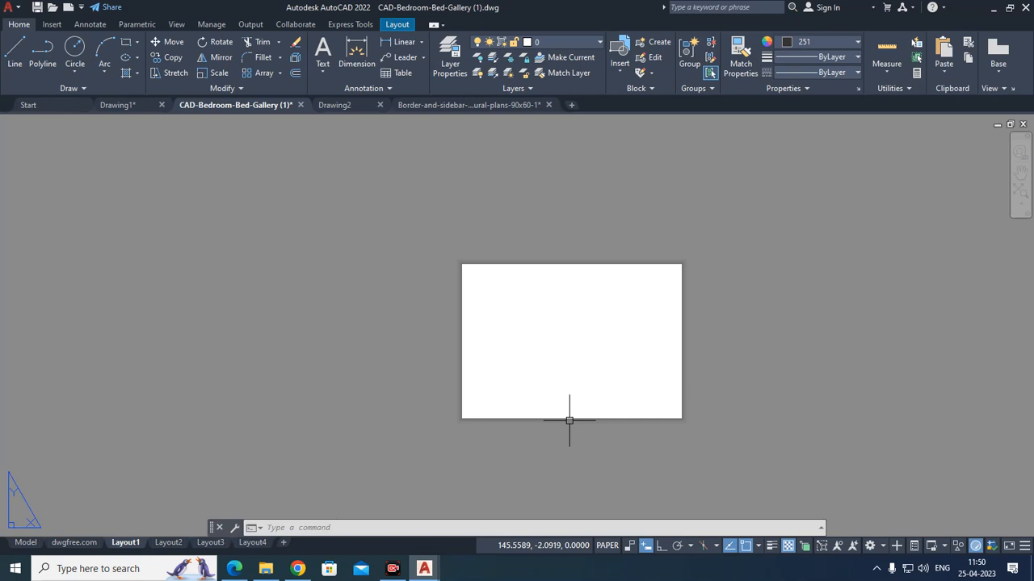
text(M)
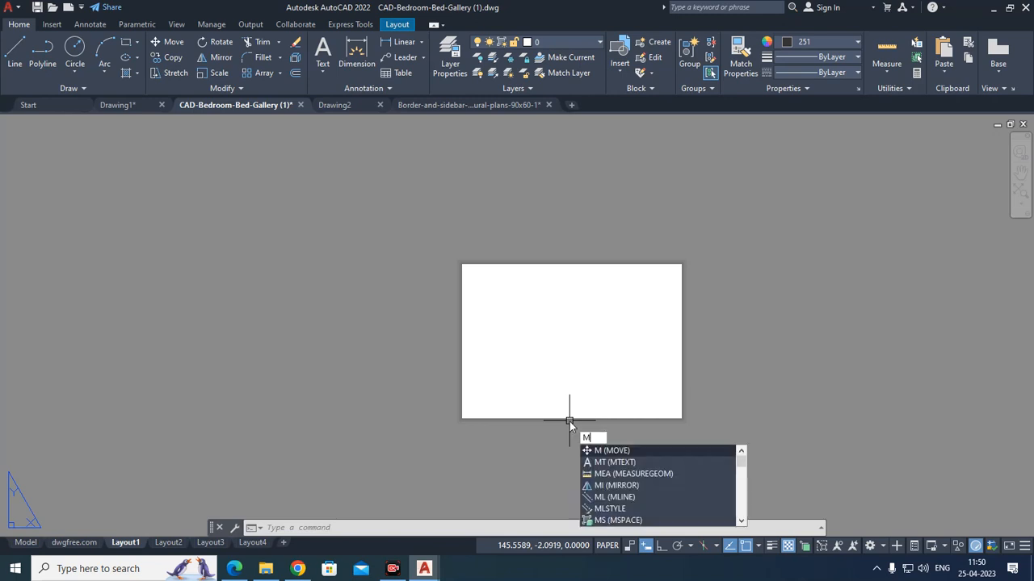
text(V)
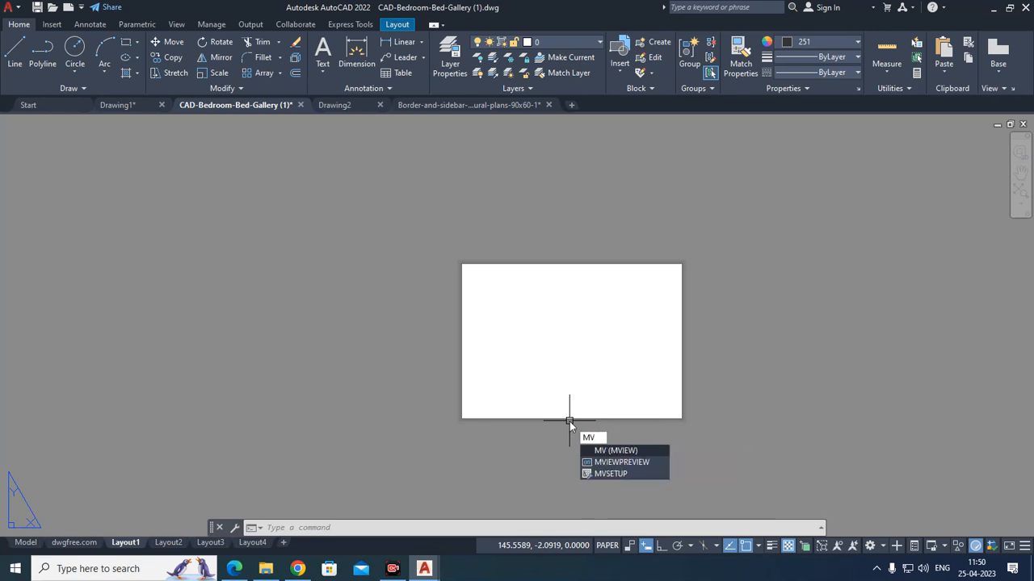
click(643, 452)
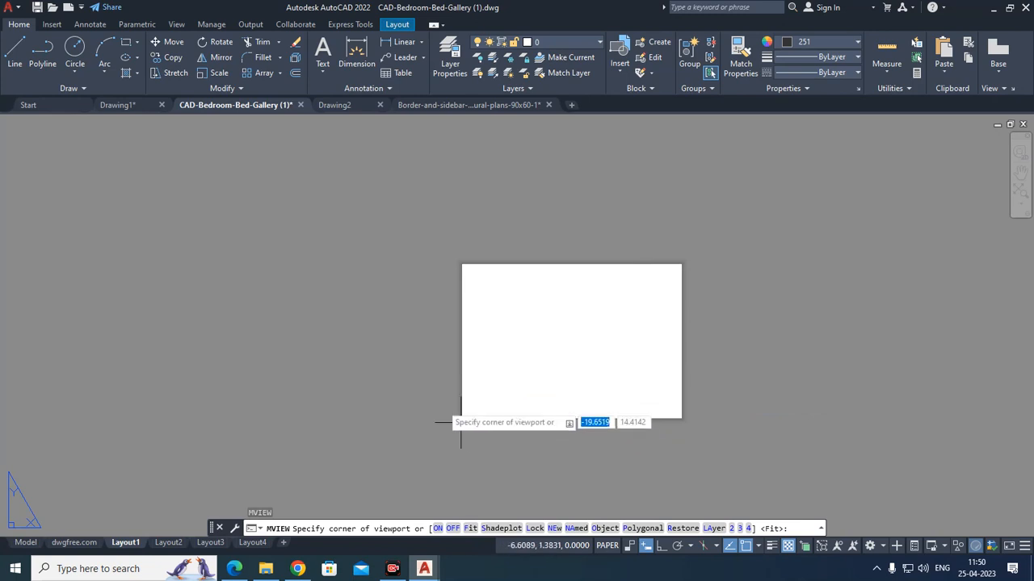
scroll(482, 274, up, 2)
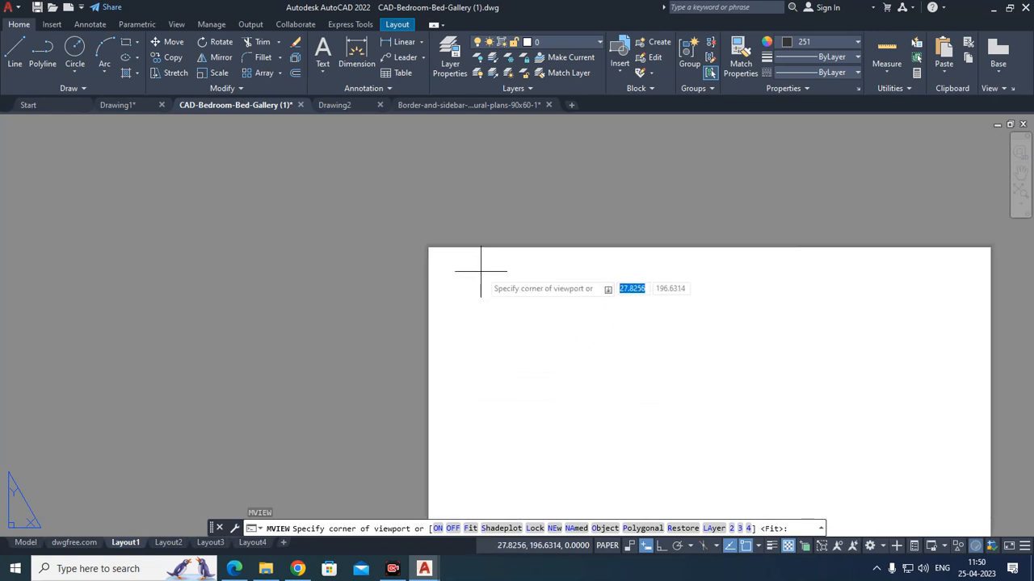
click(433, 253)
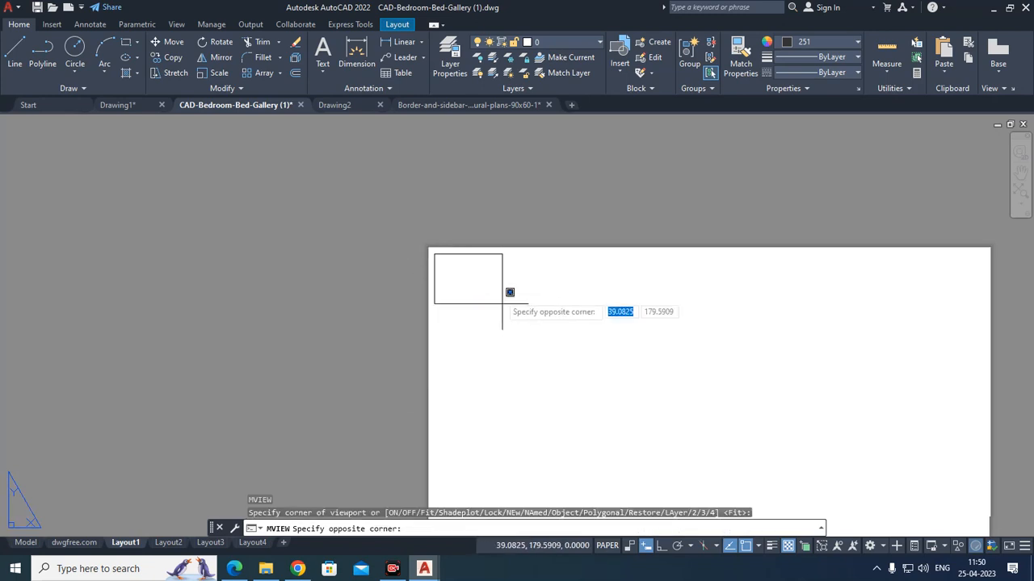
scroll(561, 300, down, 2)
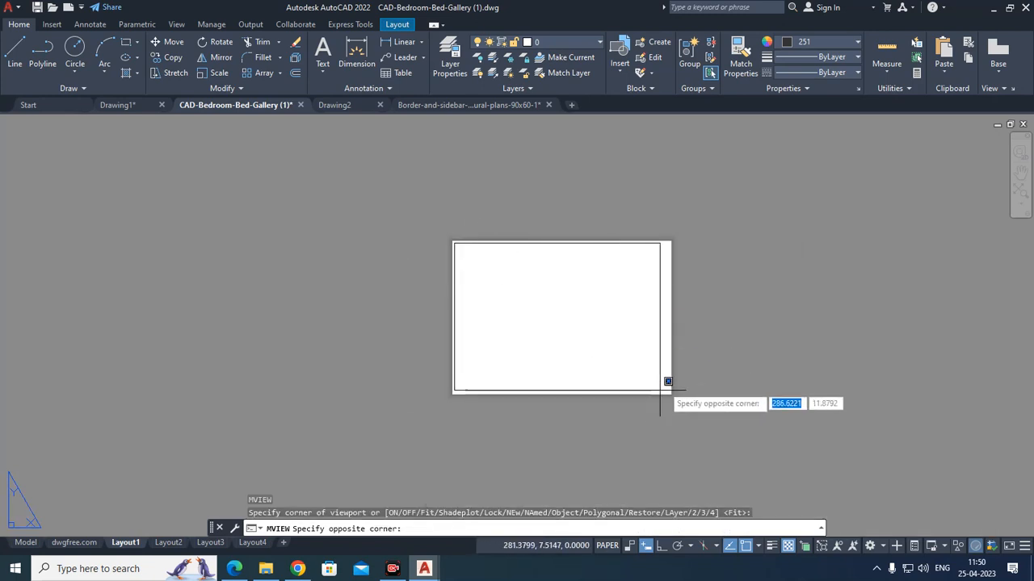
scroll(674, 383, up, 2)
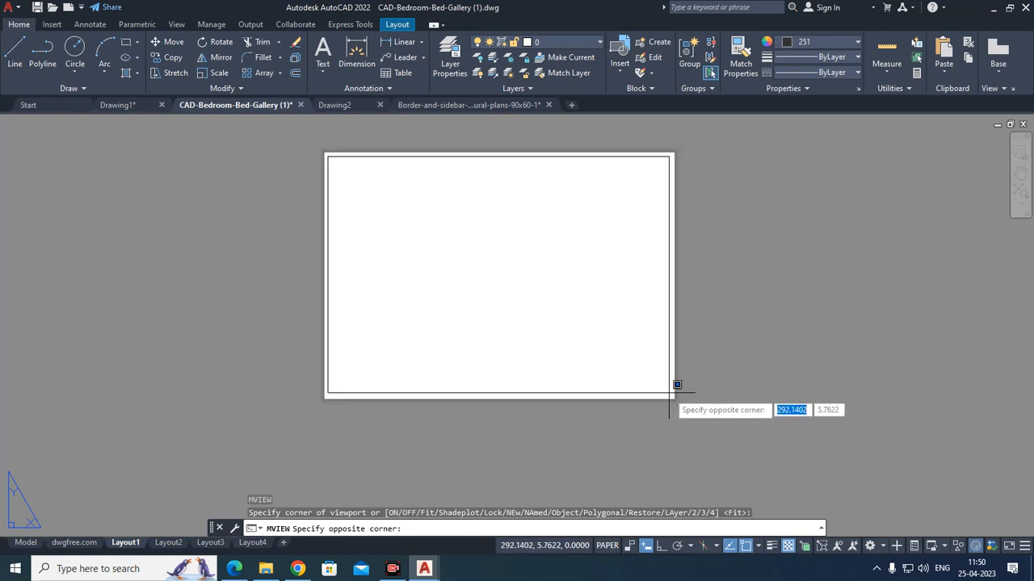
click(677, 384)
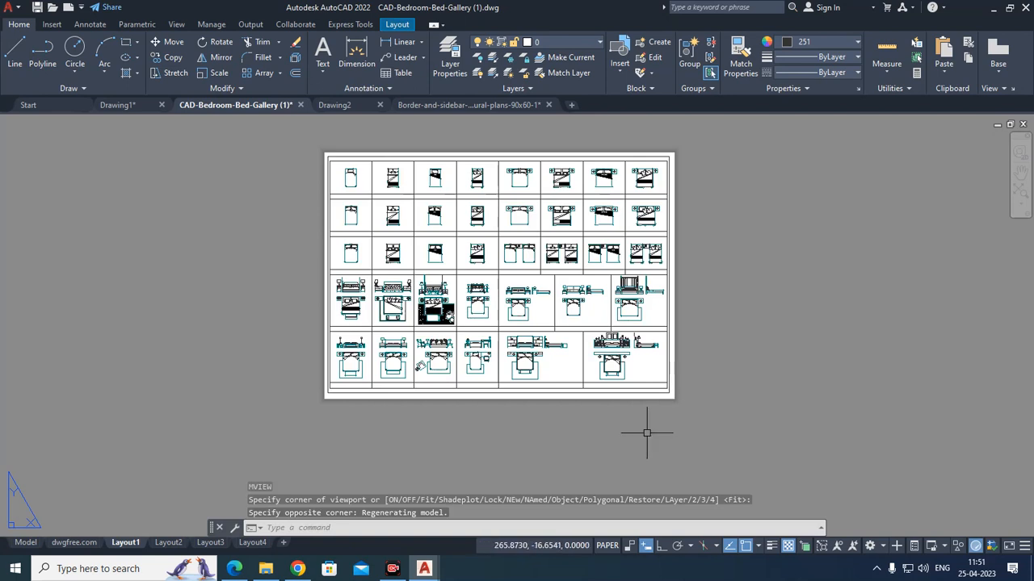
Step: Activate model space in the Layout1 viewport and zoom its view in on a single bed of the gallery
scroll(567, 253, down, 4)
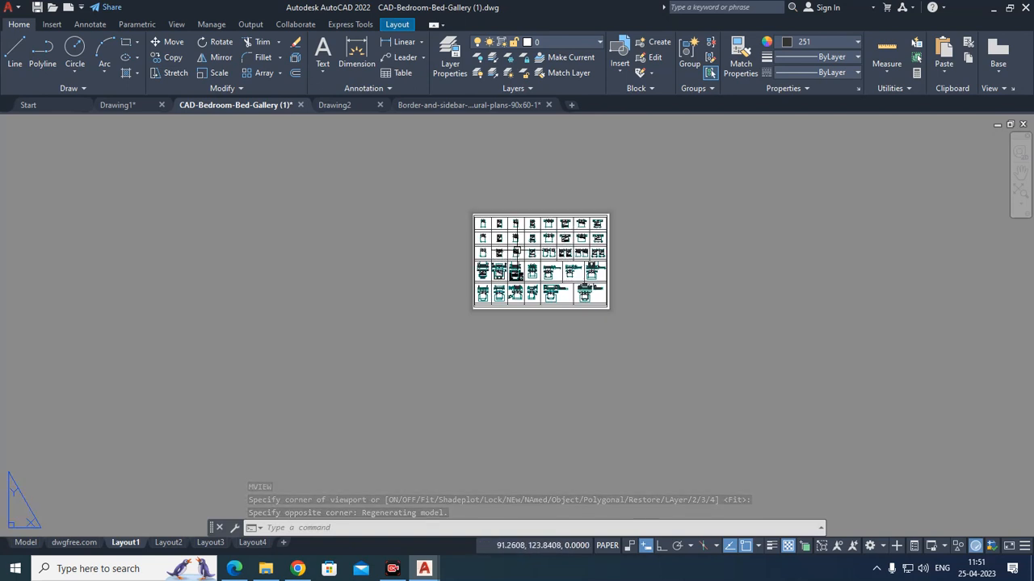
text(MS)
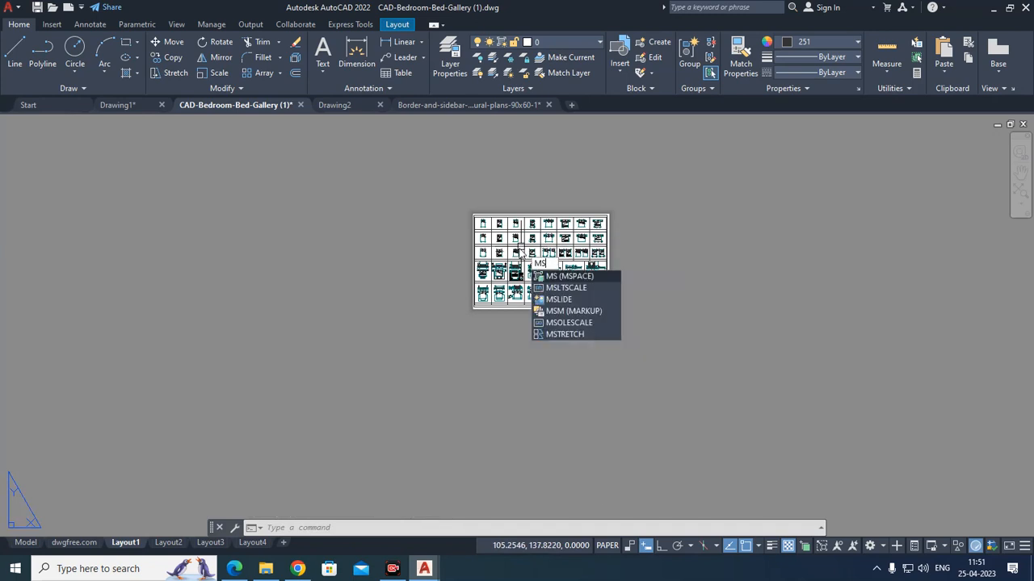
key(Return)
scroll(537, 249, up, 5)
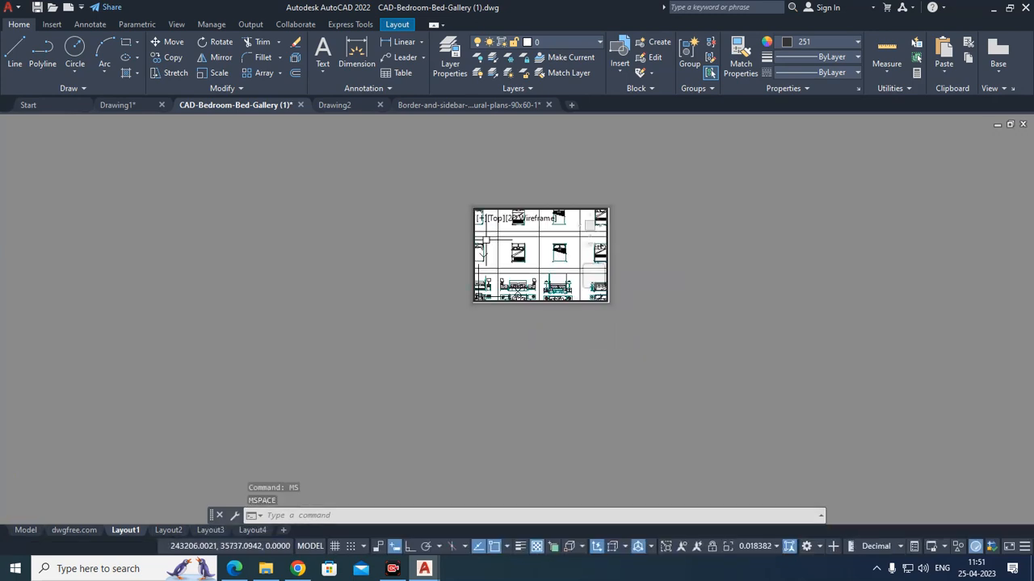
scroll(533, 246, down, 3)
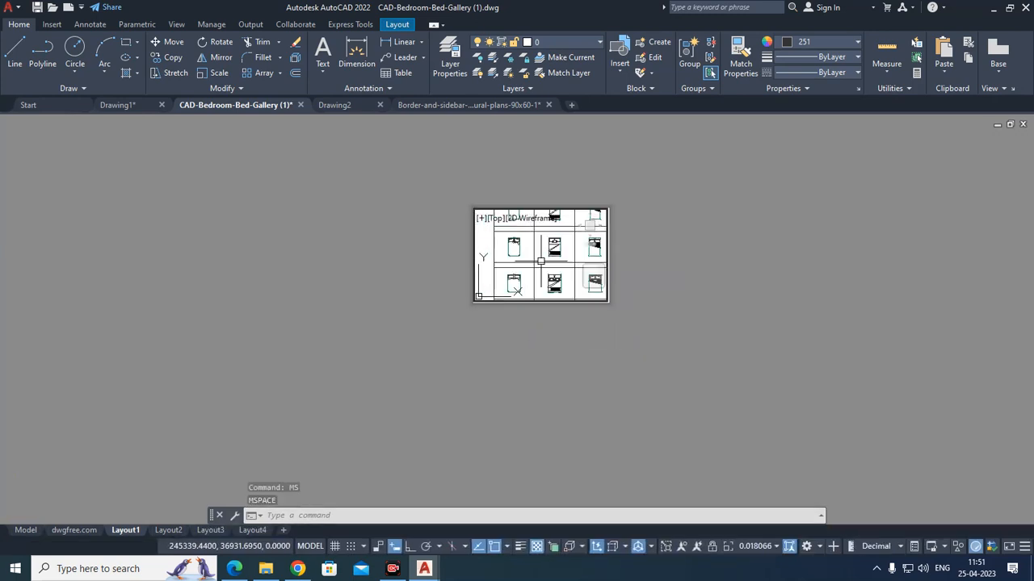
scroll(508, 238, up, 3)
middle_drag(509, 242, 537, 251)
scroll(526, 256, up, 4)
scroll(537, 263, down, 4)
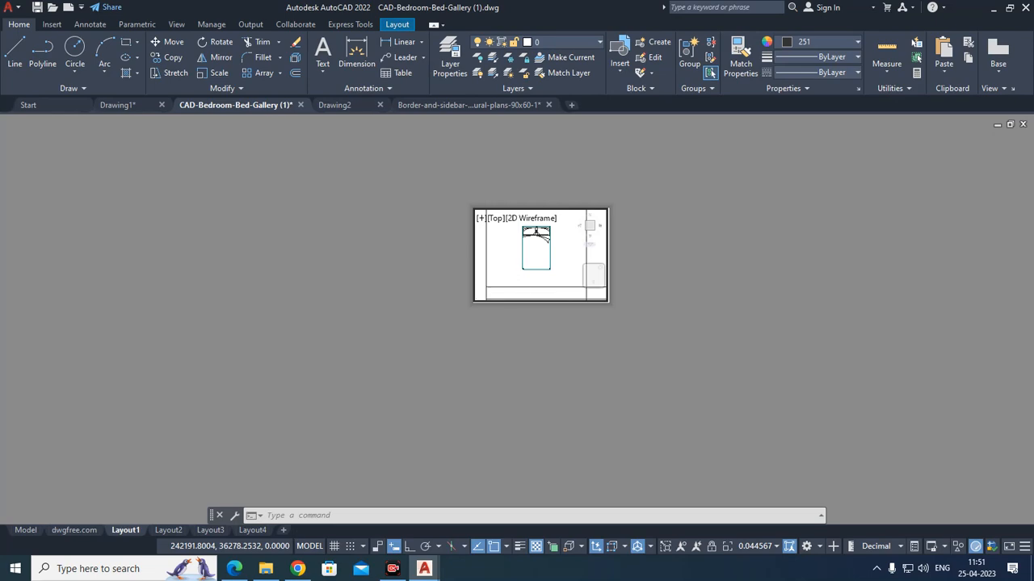
key(ctrl+p)
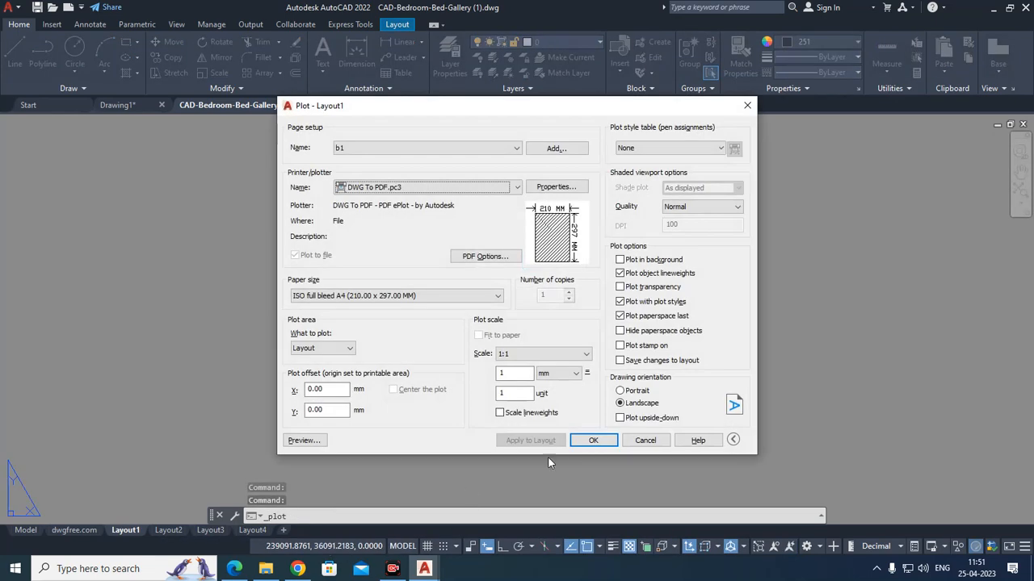
click(593, 440)
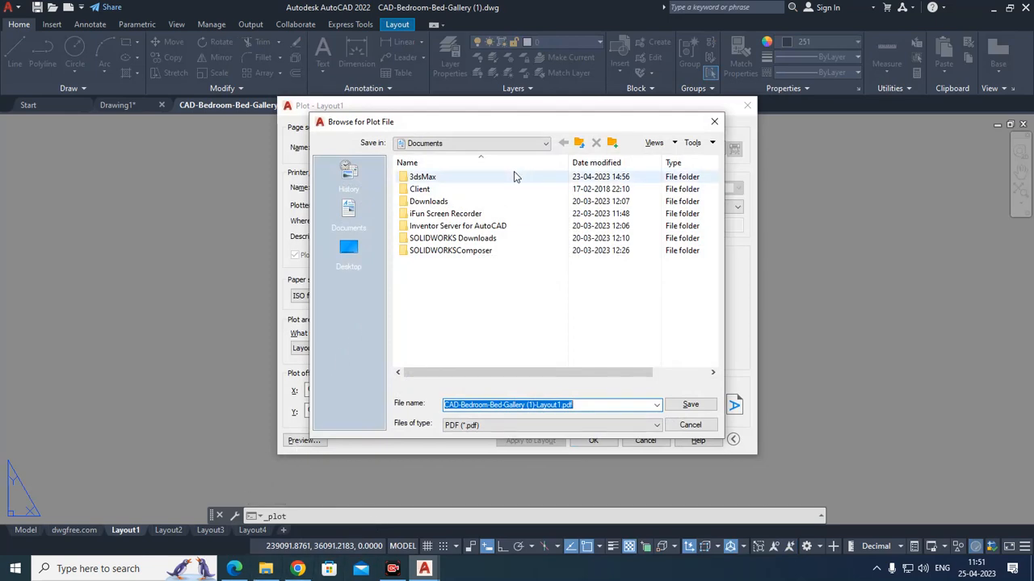
click(713, 122)
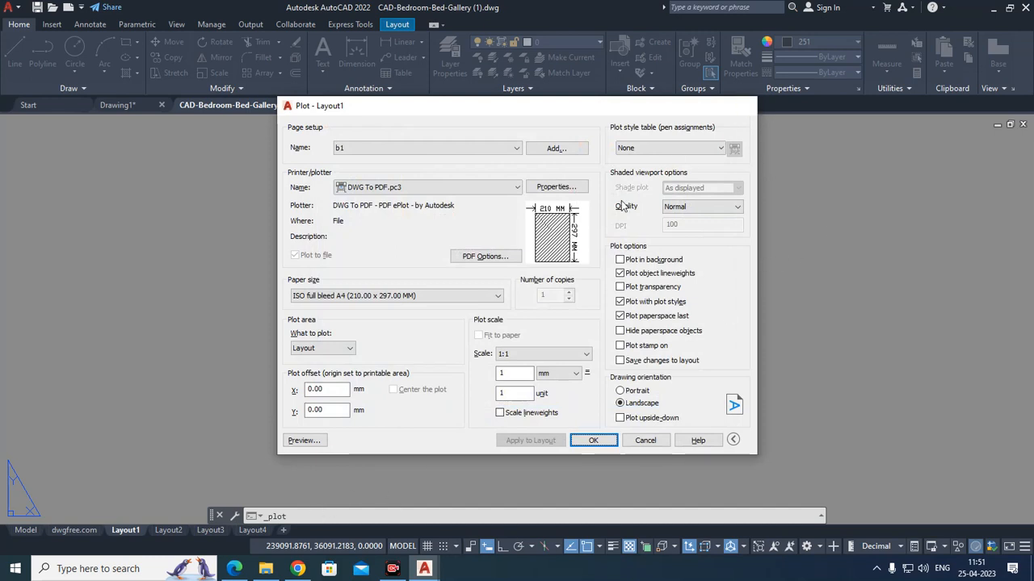
click(747, 105)
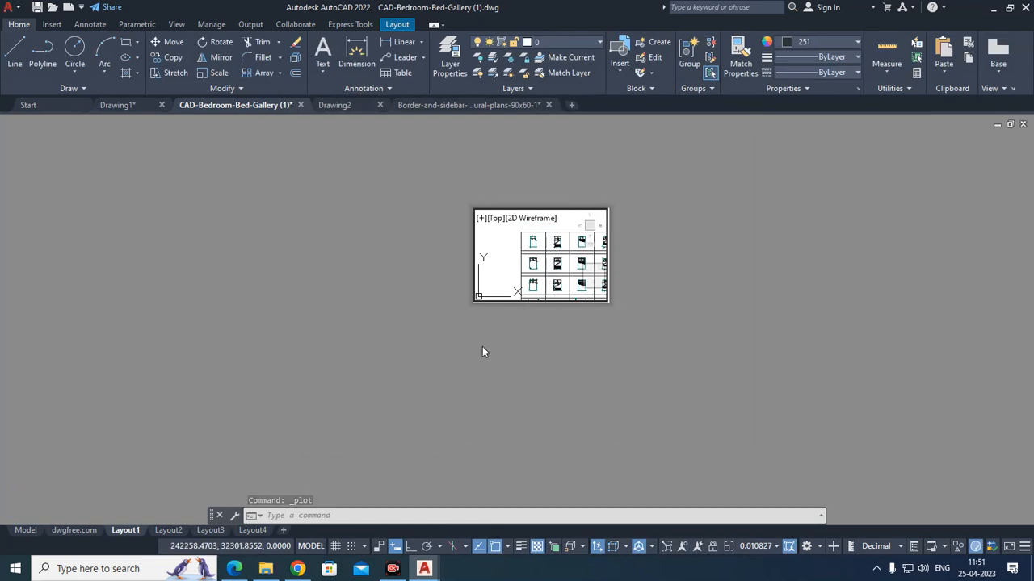
Step: Return to paper space and examine how the gallery sits in the viewport on the sheet
double_click(721, 290)
scroll(533, 260, up, 4)
middle_drag(537, 261, 491, 317)
scroll(484, 299, up, 2)
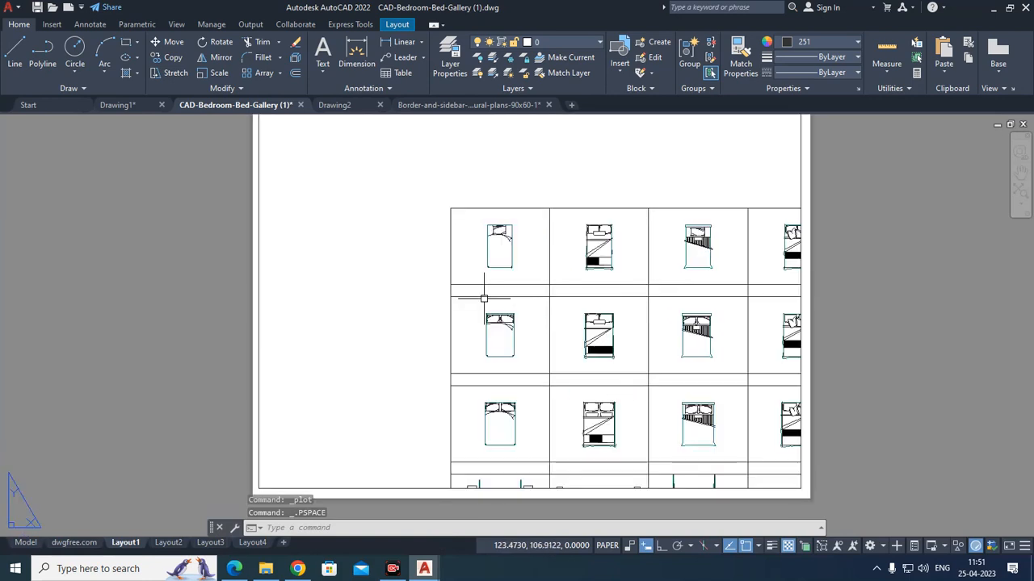
scroll(484, 299, down, 2)
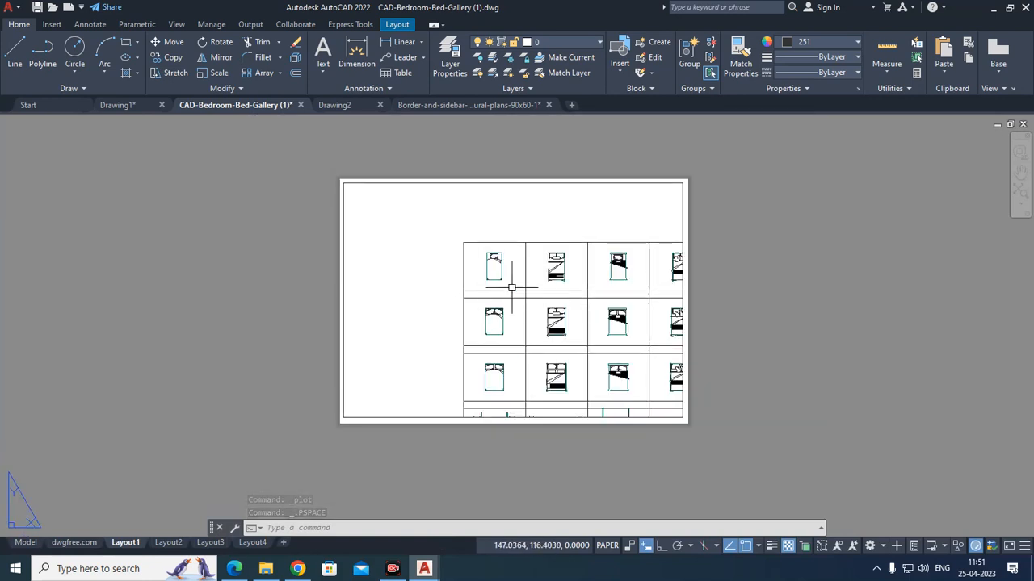
Step: Reactivate the viewport and use a Zoom window to fill it with the first single bed of the gallery's top row
double_click(389, 272)
text(z)
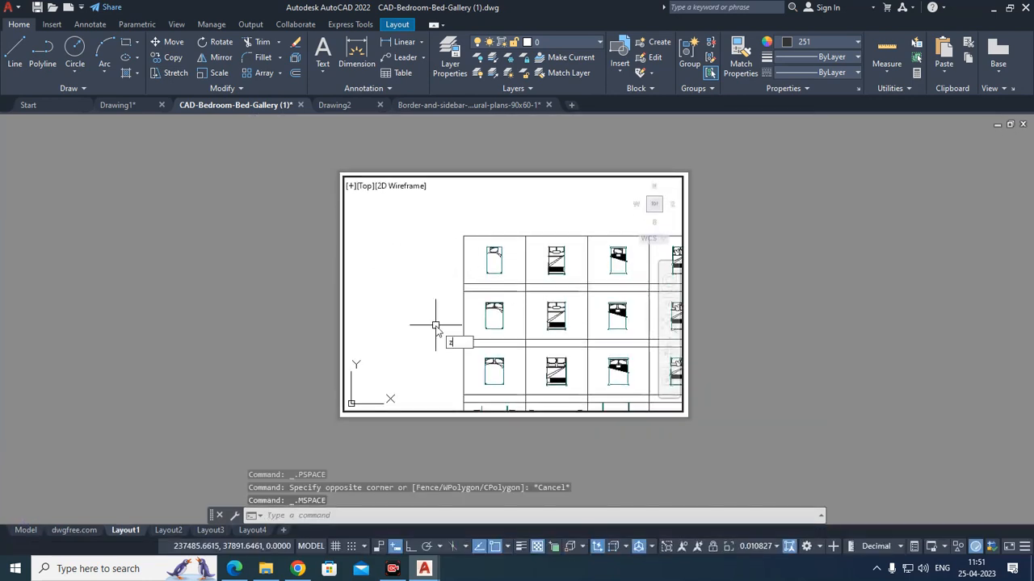
key(Return)
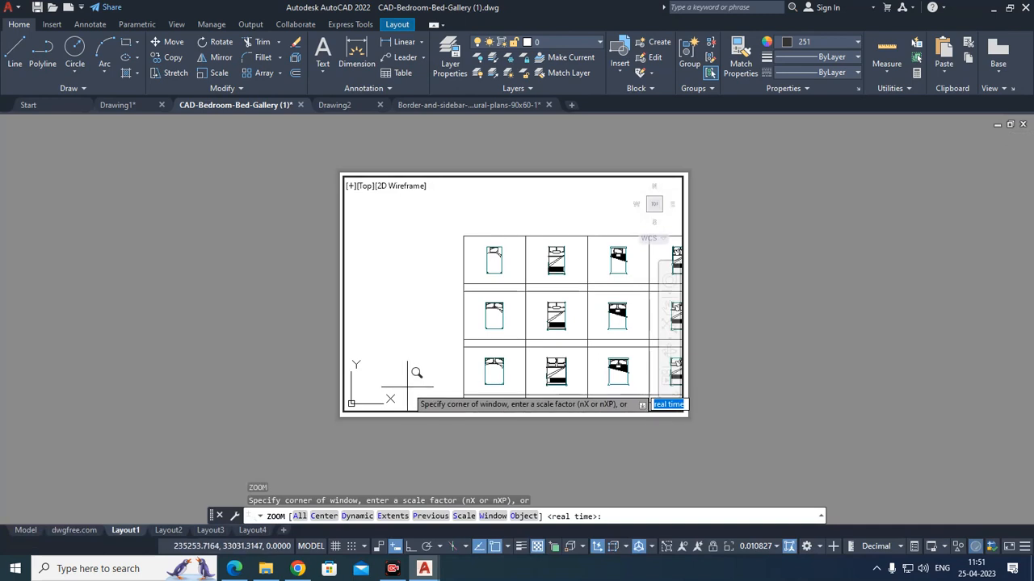
scroll(466, 257, up, 4)
click(495, 206)
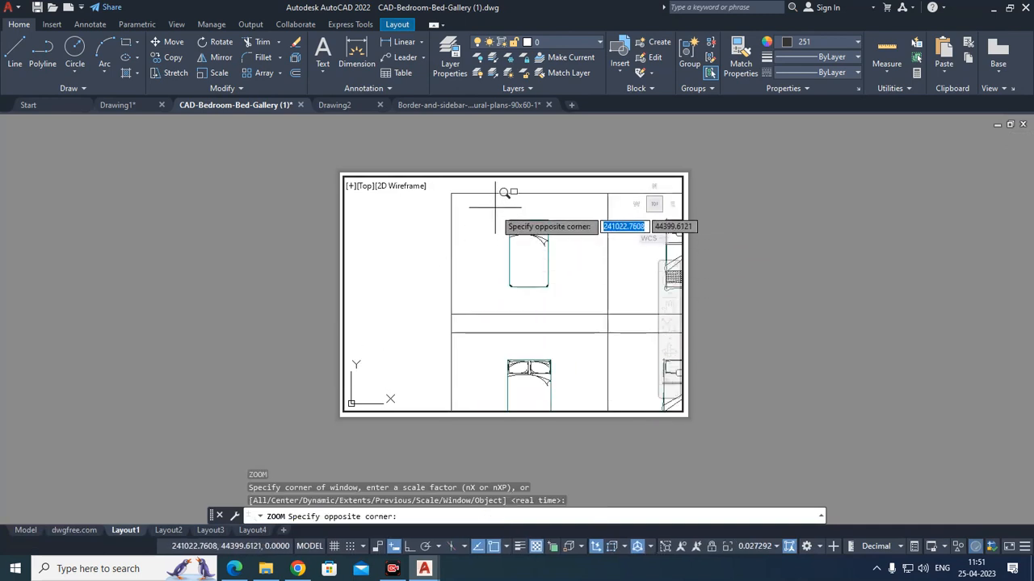
click(575, 287)
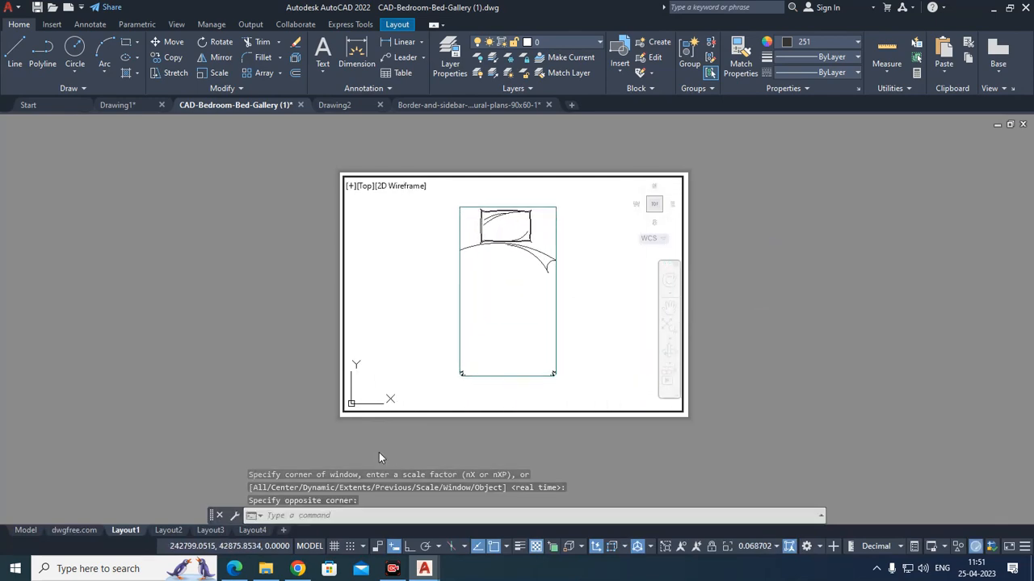
Step: Start plotting Layout1 with page setup b1, back out of saving the PDF and preview the first bed's sheet instead
key(ctrl+p)
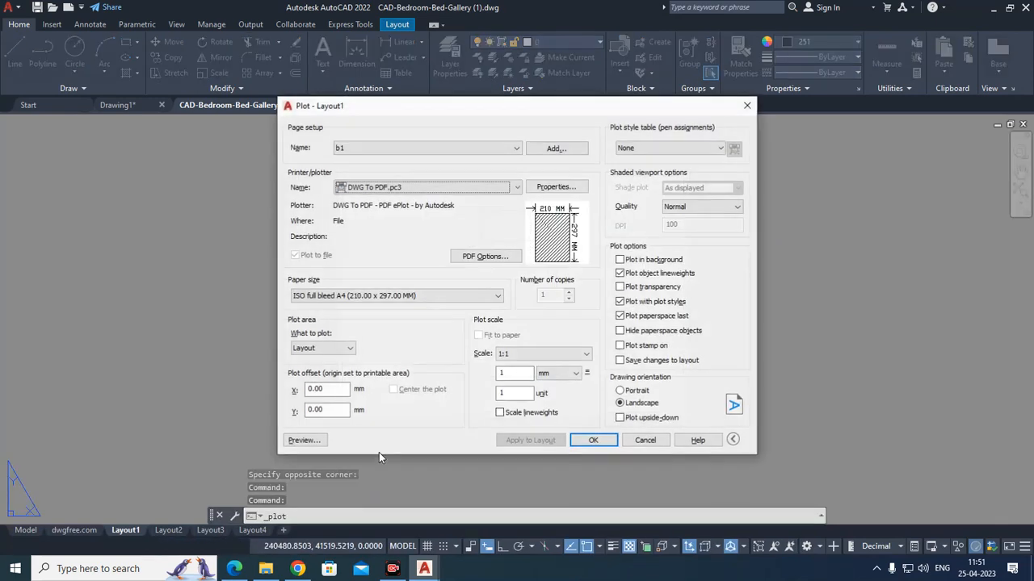
click(610, 440)
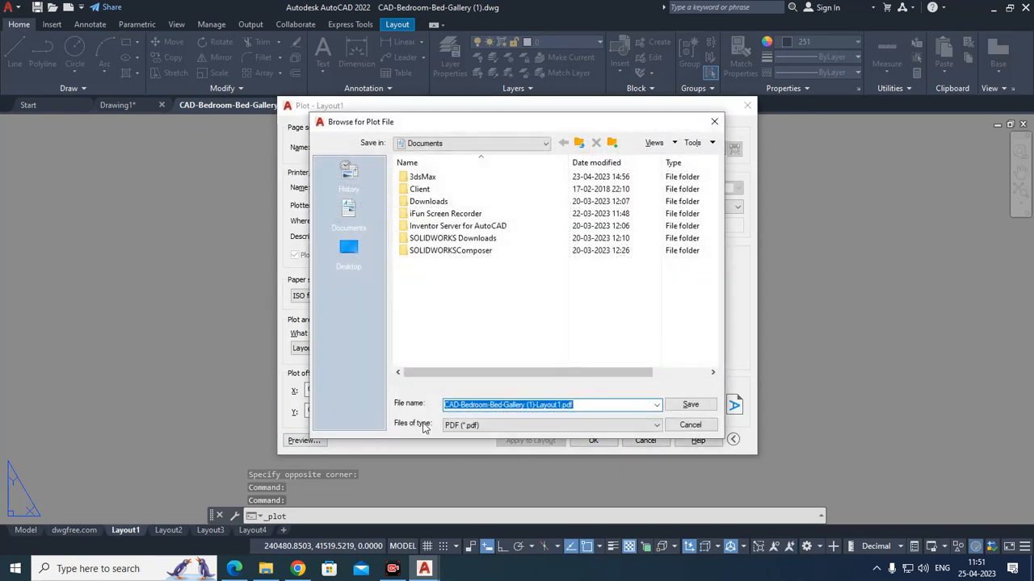
click(714, 123)
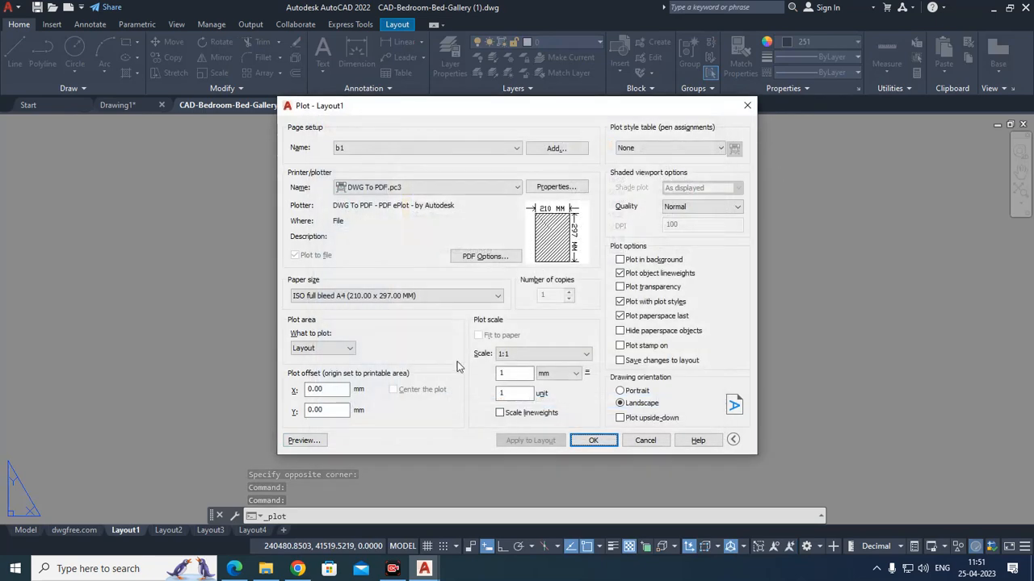
click(327, 441)
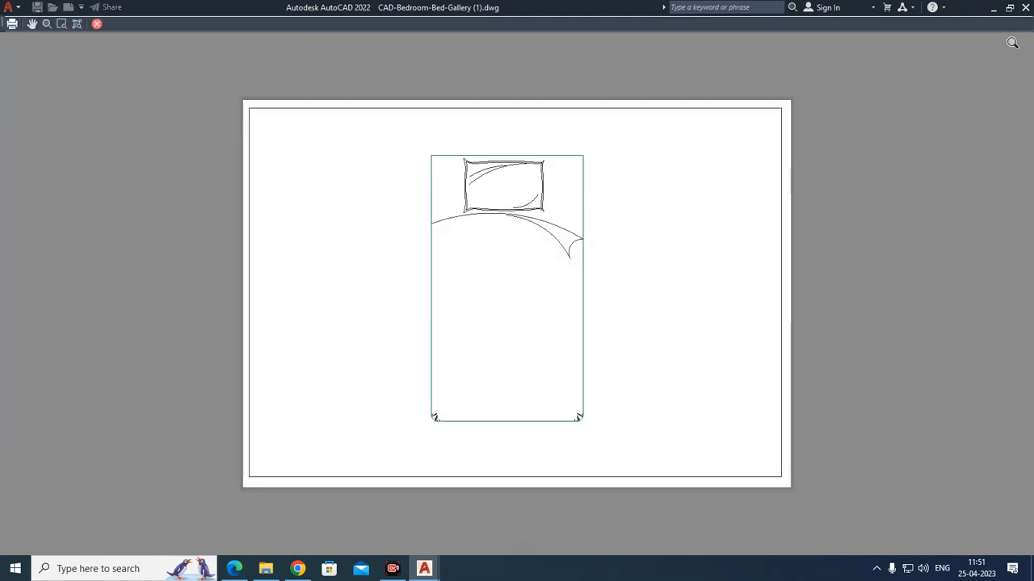
key(Escape)
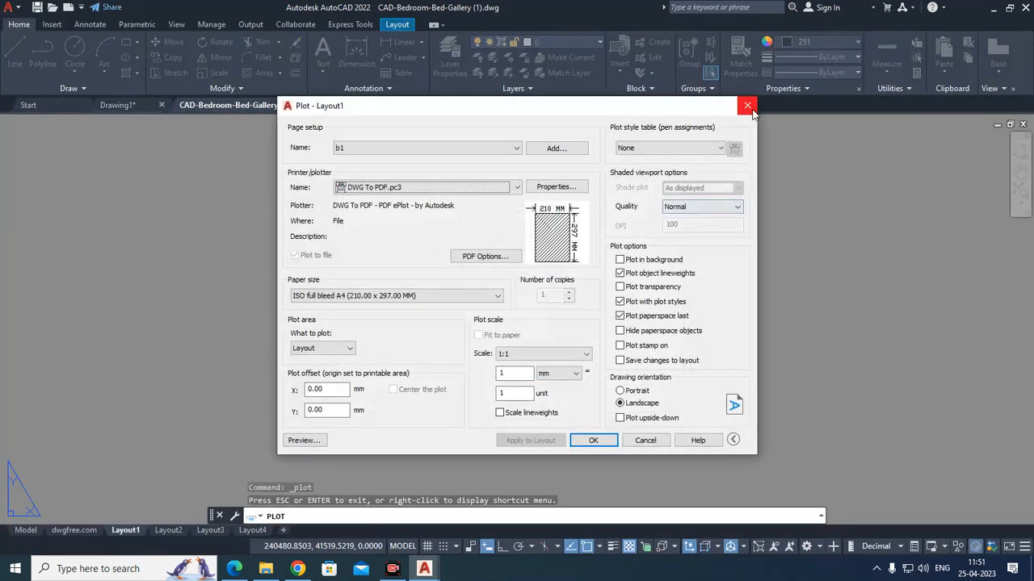
click(750, 110)
Step: Use a Zoom window to fill the Layout1 viewport with the second bed of the gallery's top row, the one with two pillows
scroll(522, 276, down, 5)
middle_drag(566, 278, 378, 251)
text(z)
key(Return)
click(455, 214)
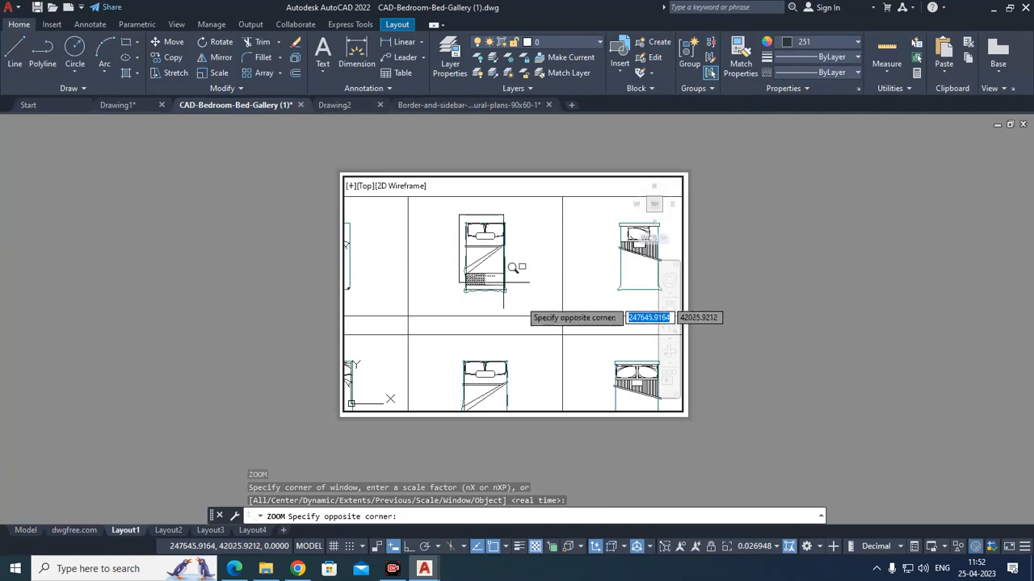
click(520, 315)
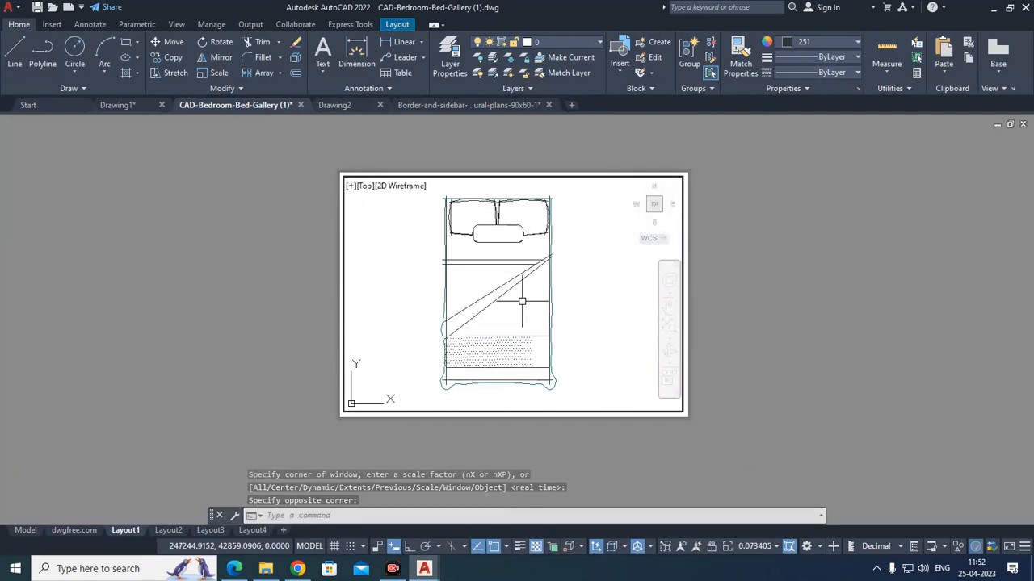
Step: Preview the Layout1 plot of the second bed with page setup b1, and leave without plotting
key(ctrl+p)
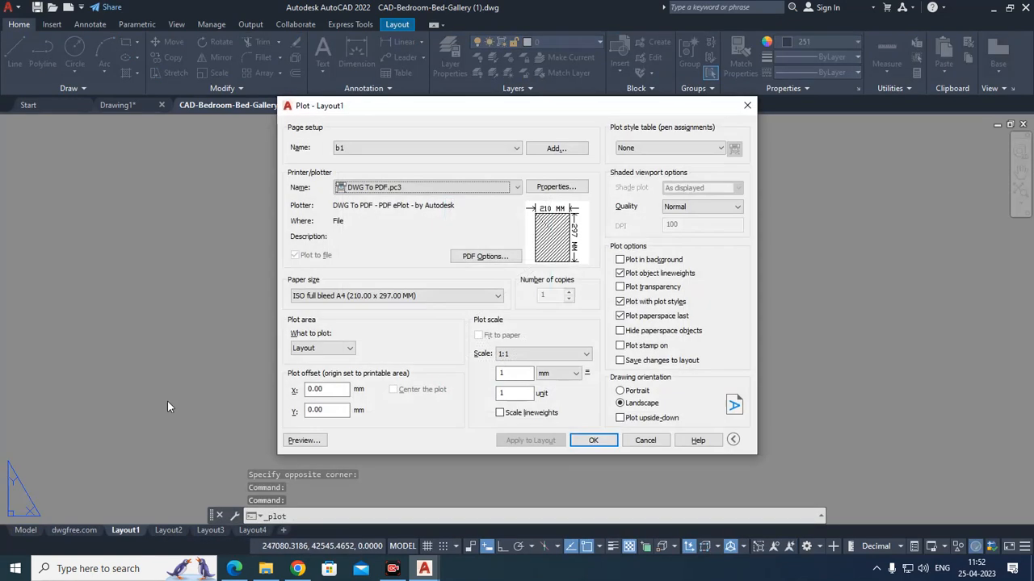
click(291, 441)
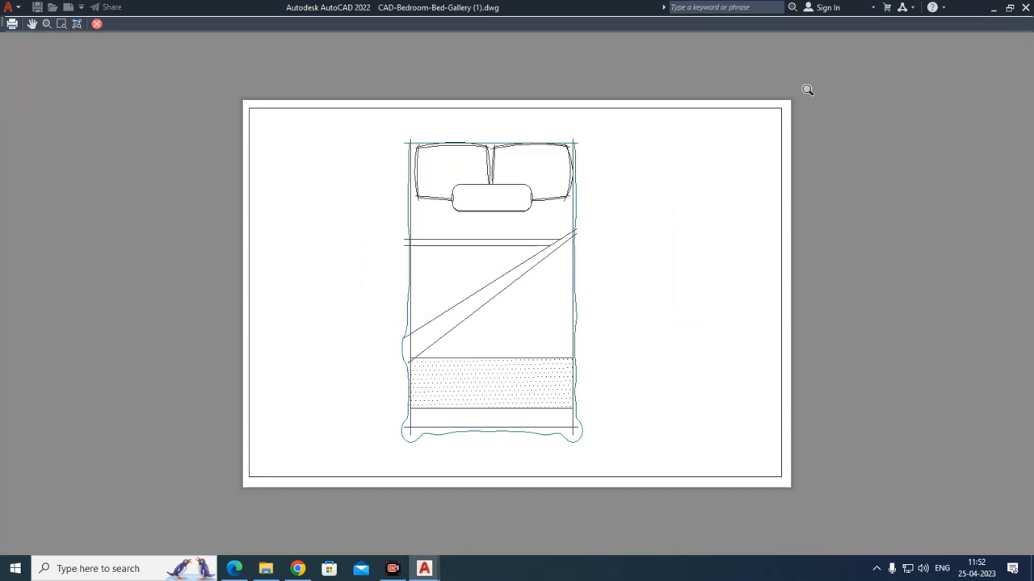
key(Escape)
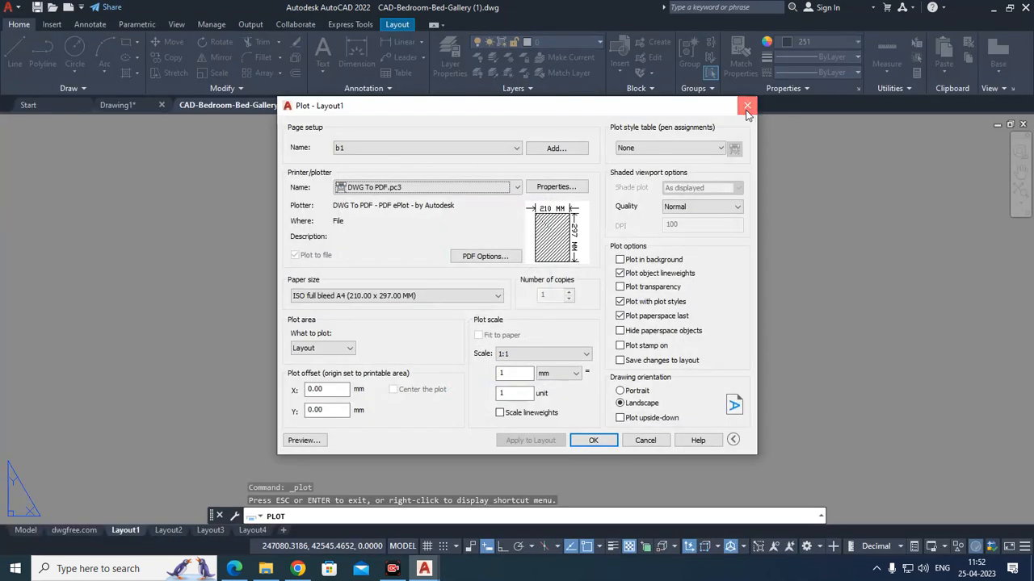
click(747, 108)
Step: Use a Zoom window to fill the Layout1 viewport with the top row's third bed, the one with the striped diagonal cover
scroll(455, 272, up, 2)
scroll(473, 267, down, 6)
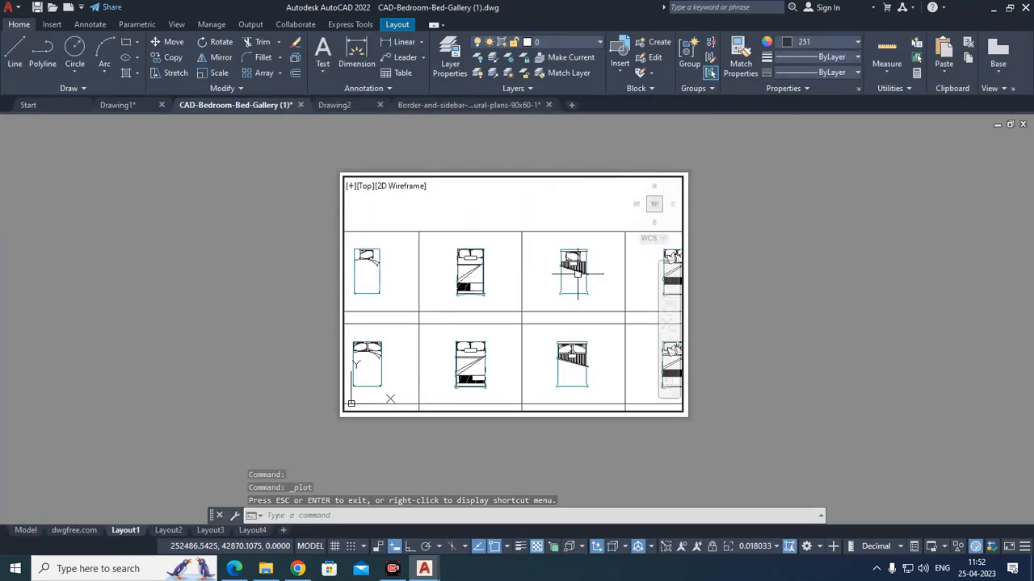
middle_drag(550, 274, 502, 273)
text(z)
key(Return)
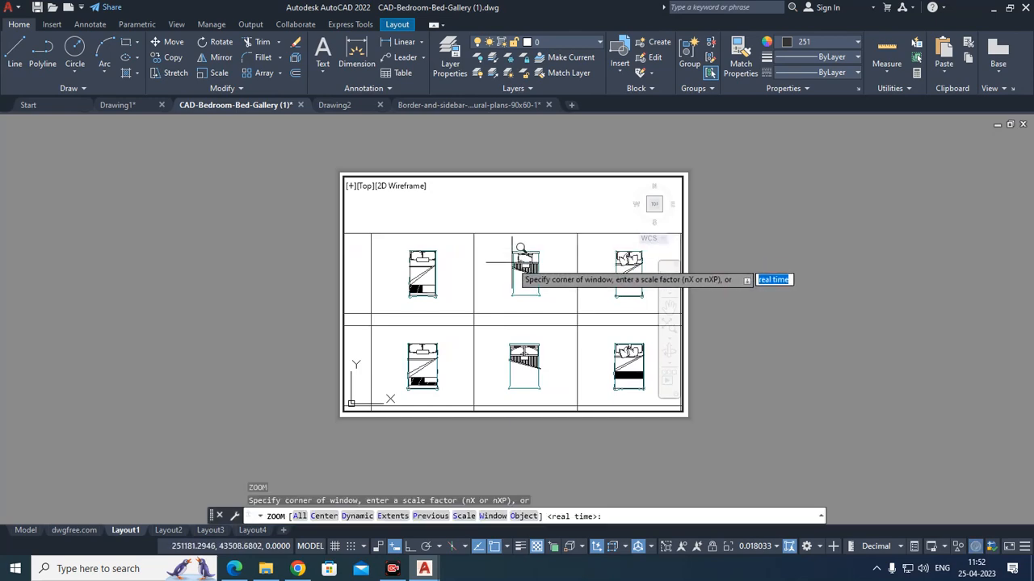
click(494, 233)
click(557, 289)
Step: Preview the Layout1 plot of the third bed with page setup b1, and leave without plotting
key(ctrl+p)
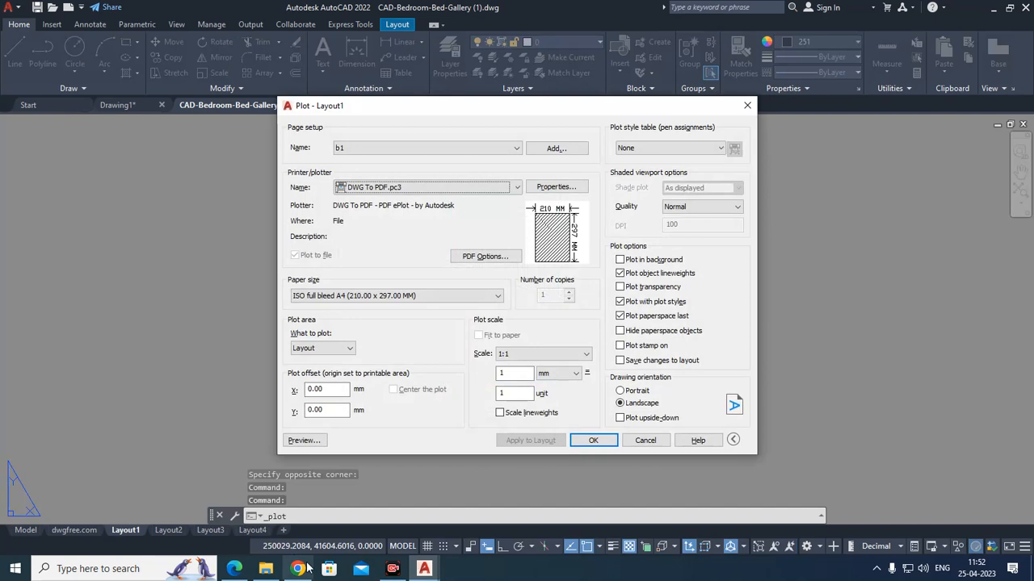
click(304, 440)
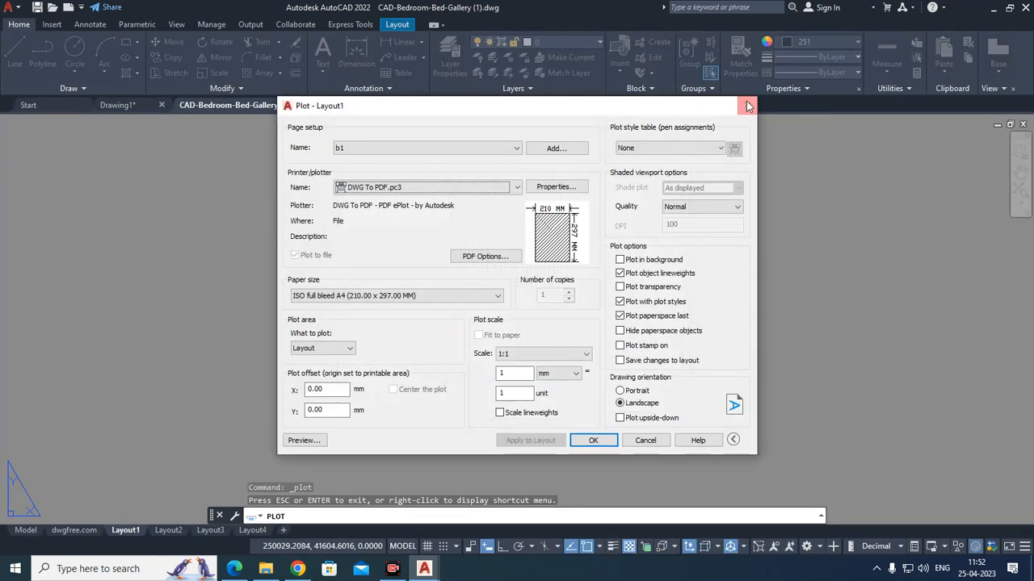
click(751, 105)
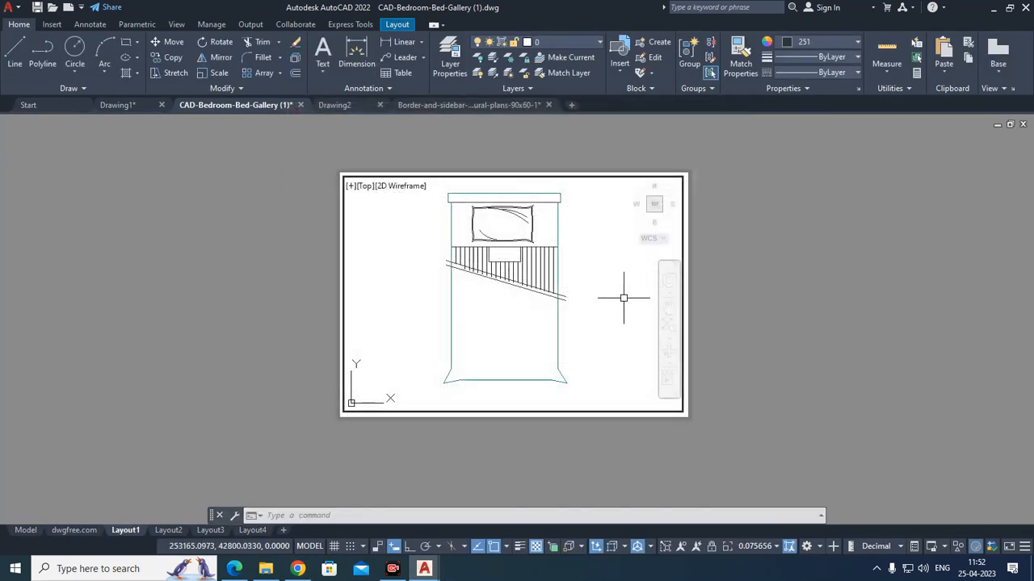